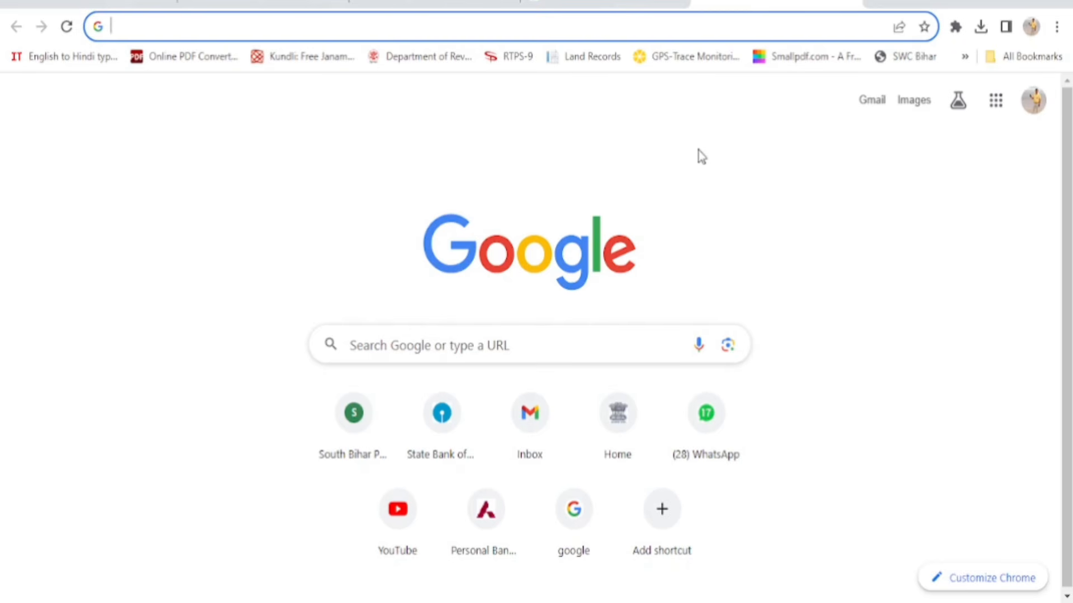
Load the onlinesbi.sbi website in Chrome by accepting the address-bar suggestion
text(onlin)
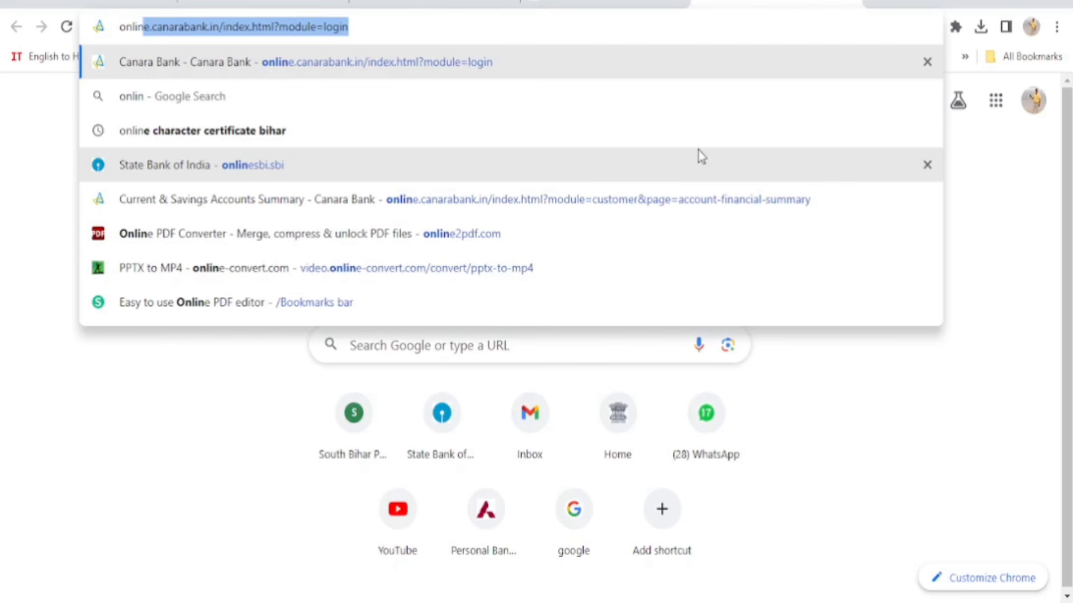
text(es)
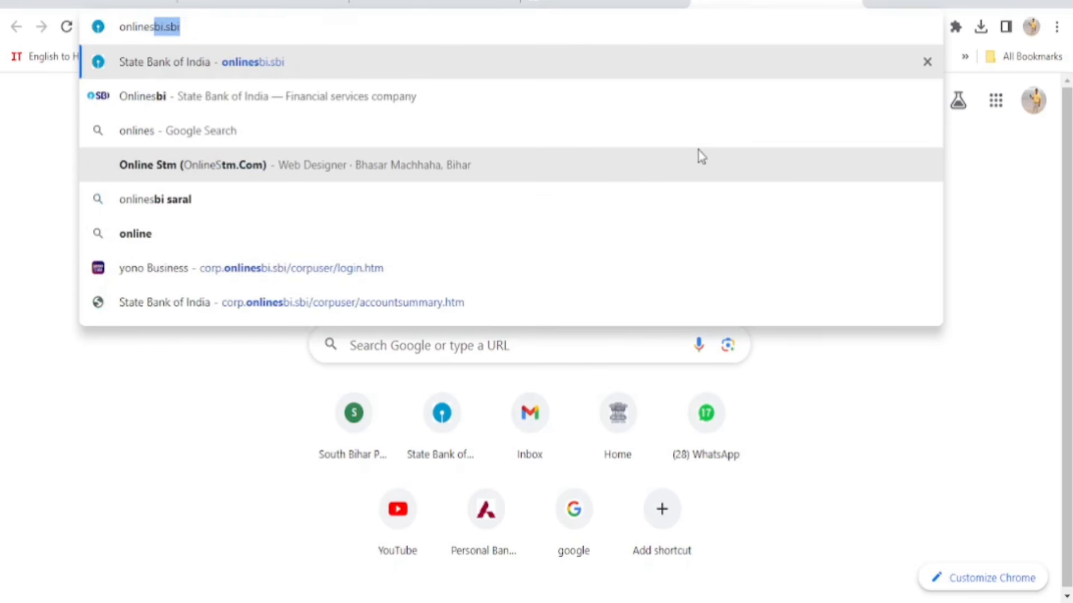
key(Right)
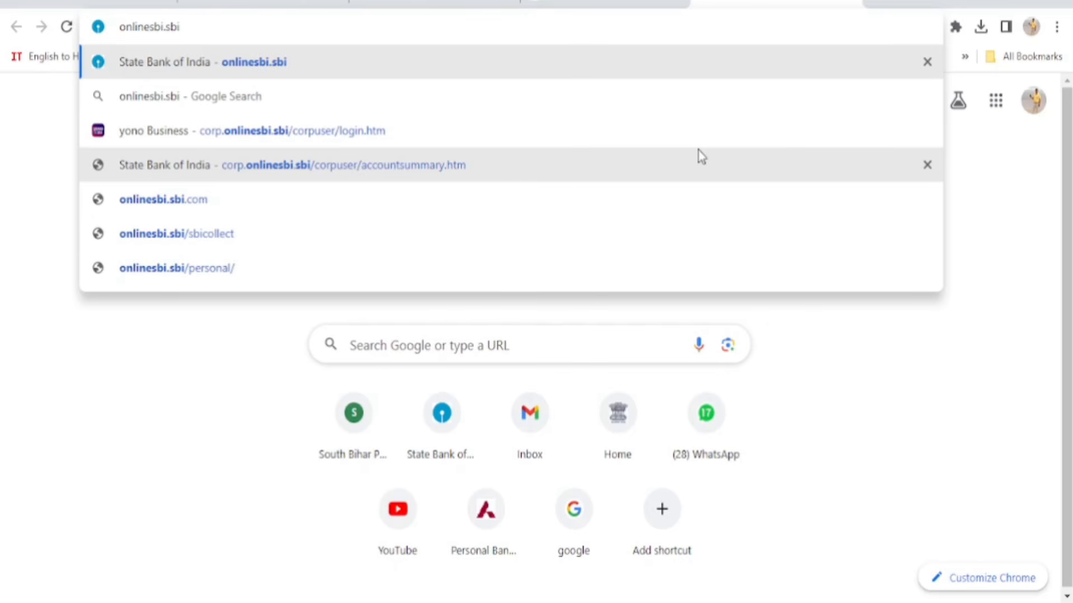
key(Return)
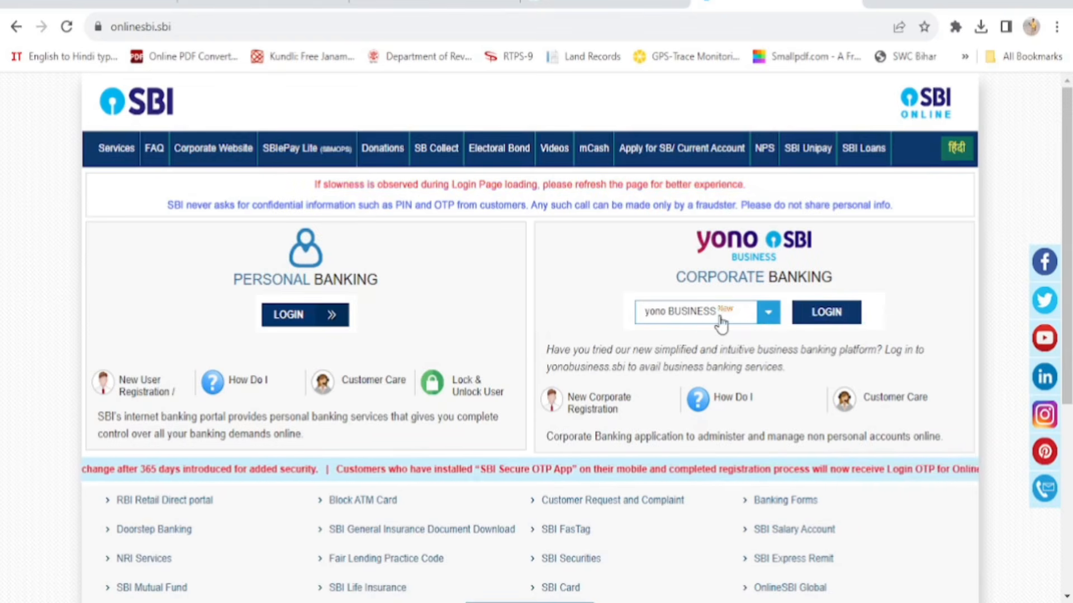
Choose Corporate as the Corporate Banking login type and go to the yono SBI Business login
click(769, 317)
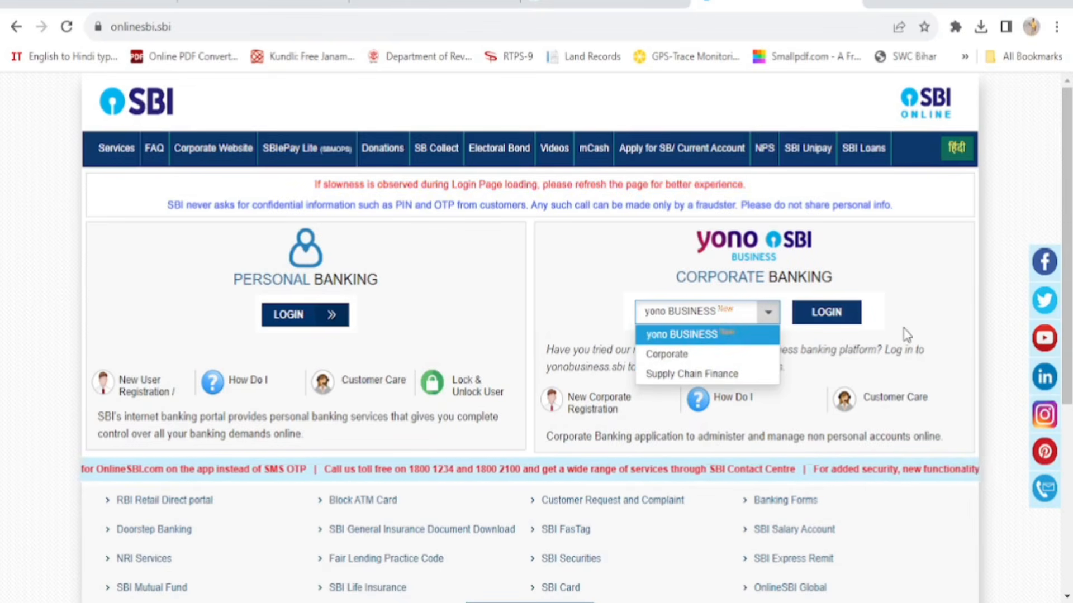
click(700, 357)
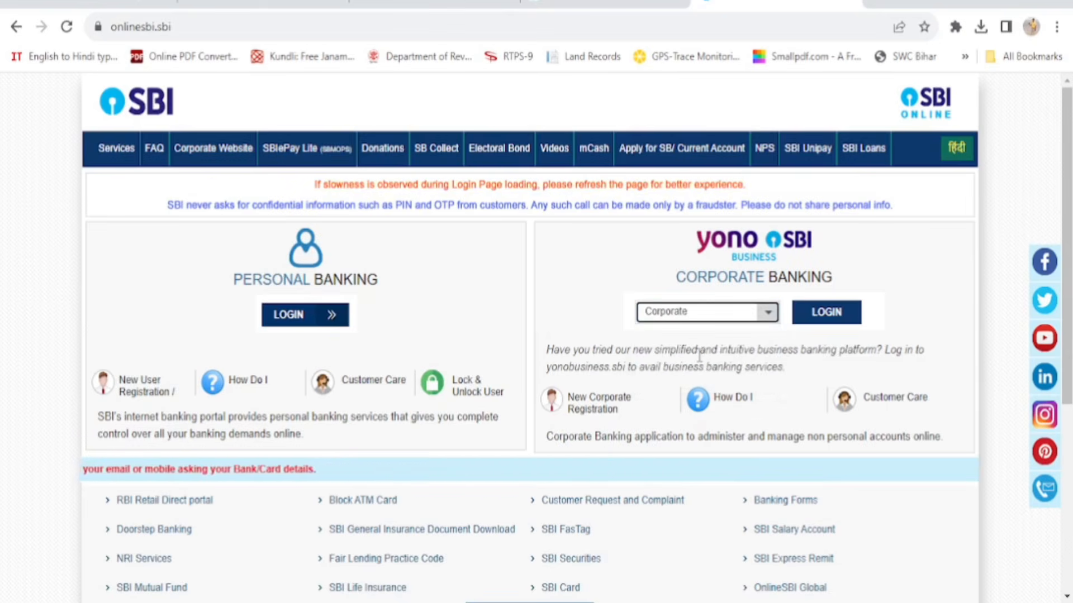
click(836, 316)
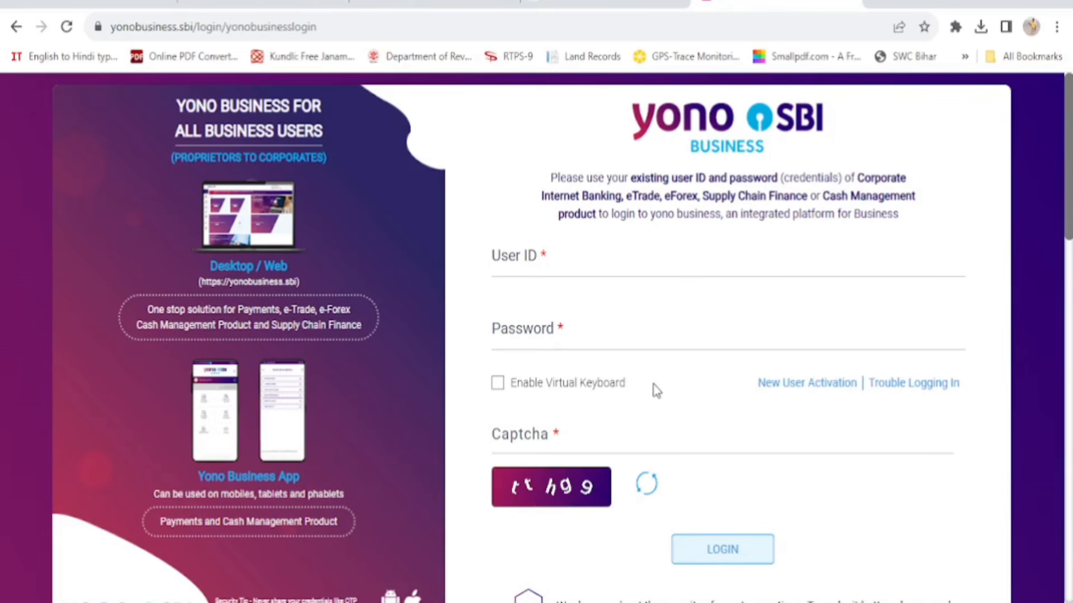
Request New User Activation for yono Business (Corporate Internet Banking) with Multiple Users access
click(817, 385)
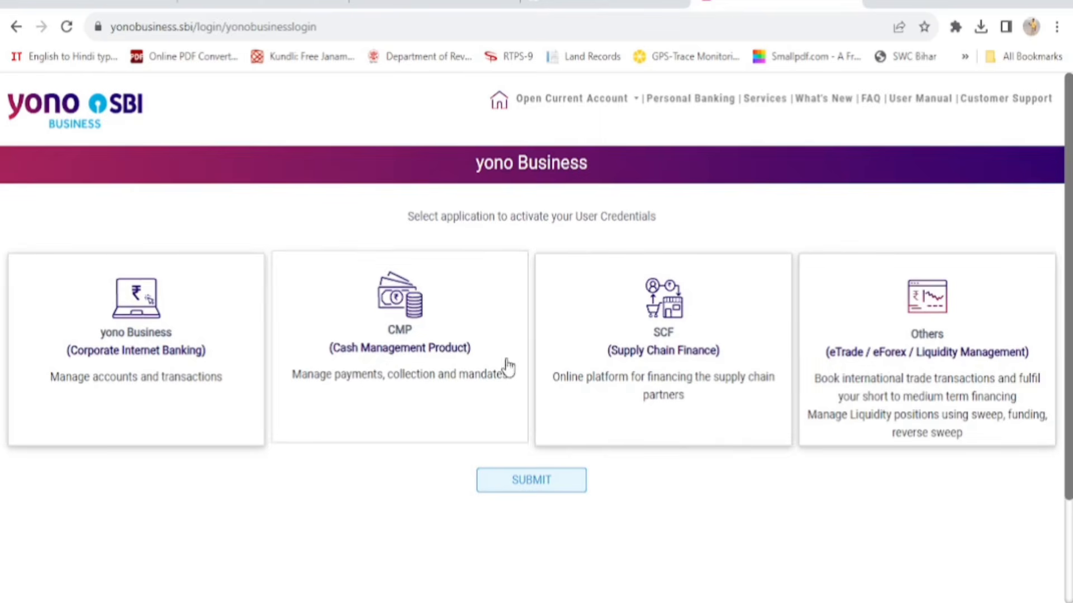
click(136, 354)
scroll(156, 441, down, 1)
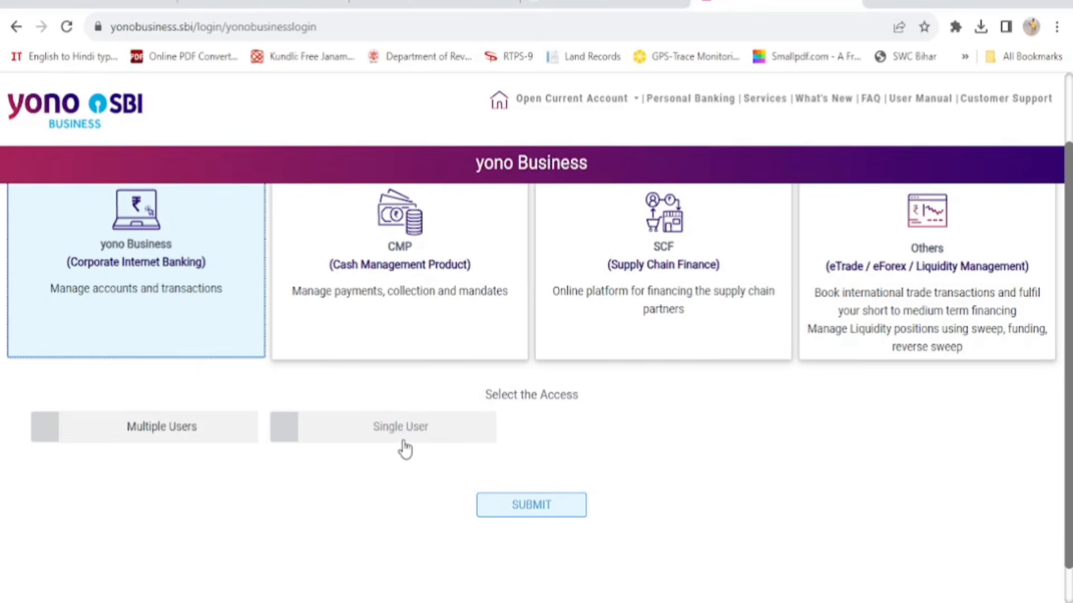
click(44, 434)
click(568, 509)
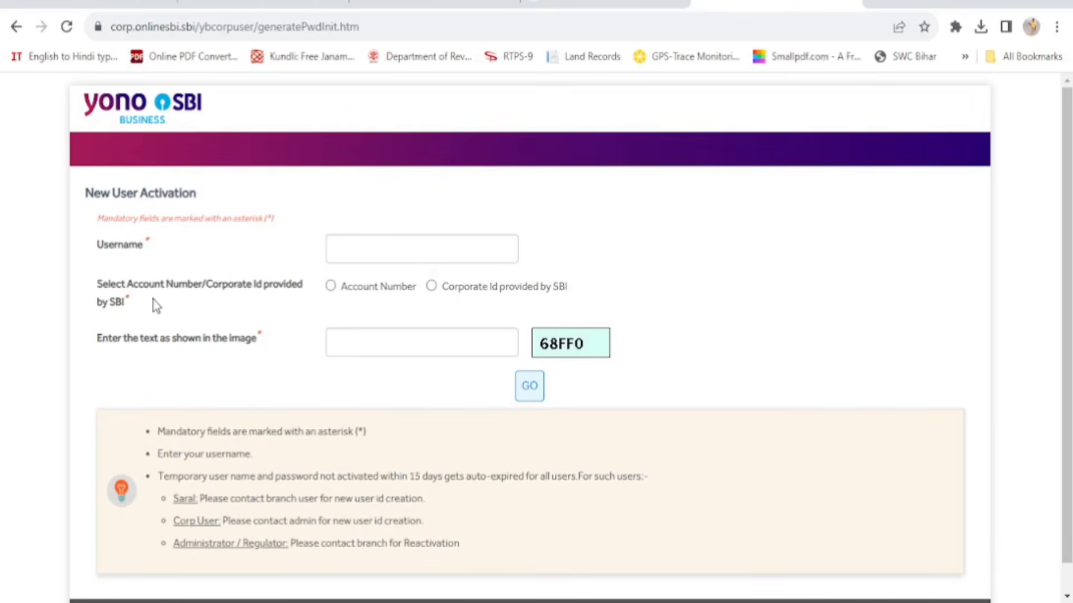
Start the activation form at the Username field and select the Account Number option
click(347, 251)
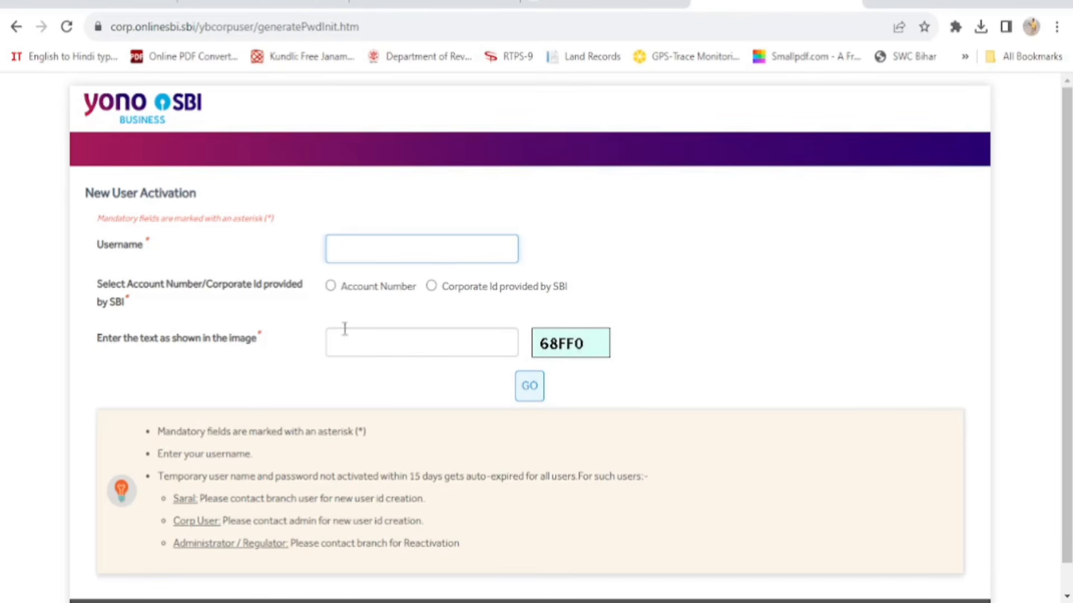
click(331, 286)
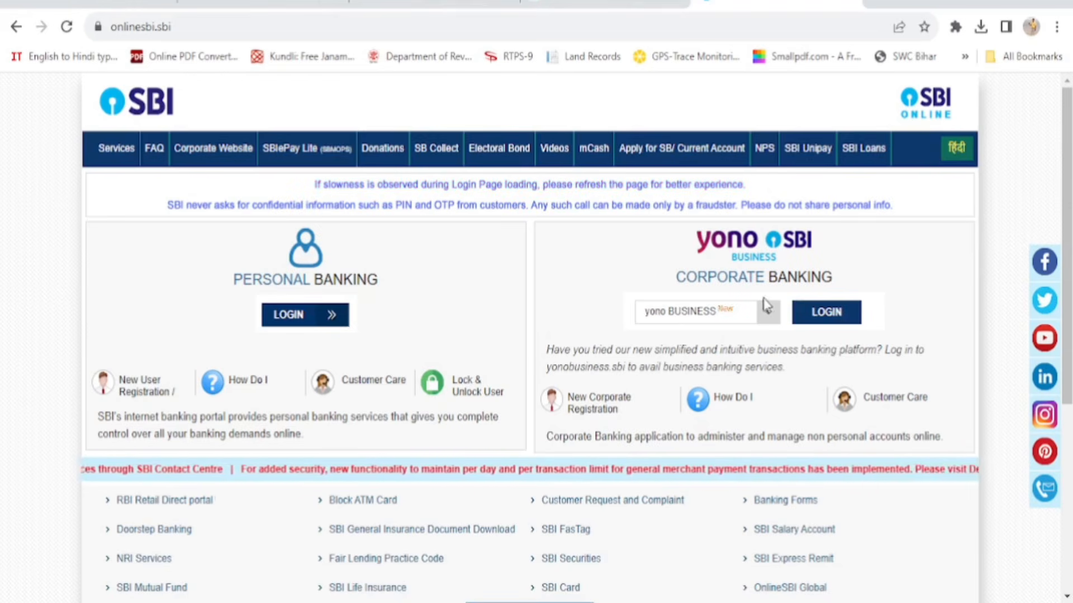
Log in again through Corporate Banking with Corporate selected as the login type
click(770, 316)
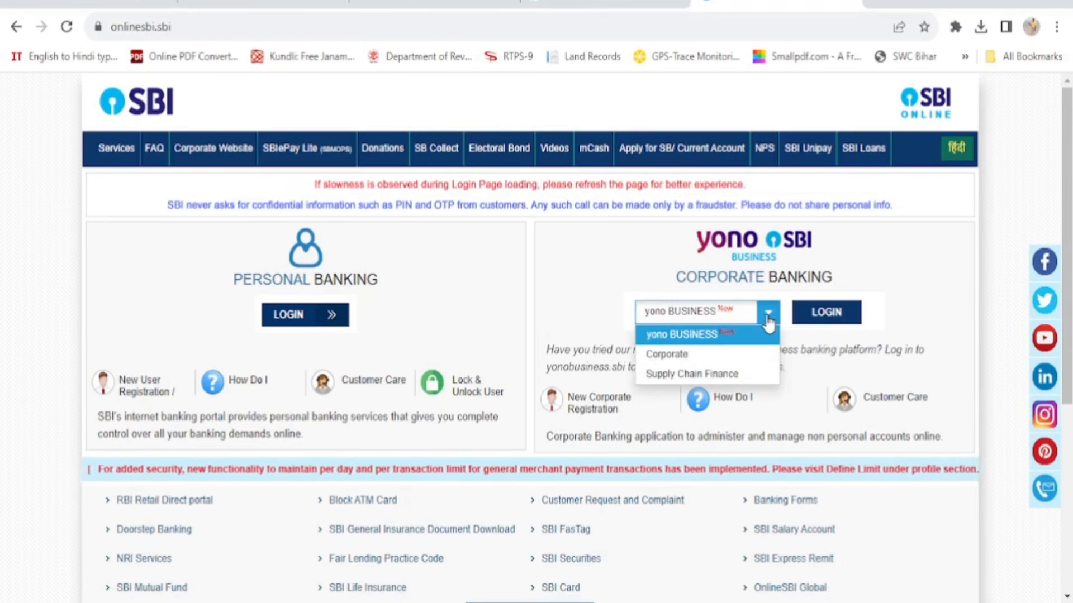
click(719, 355)
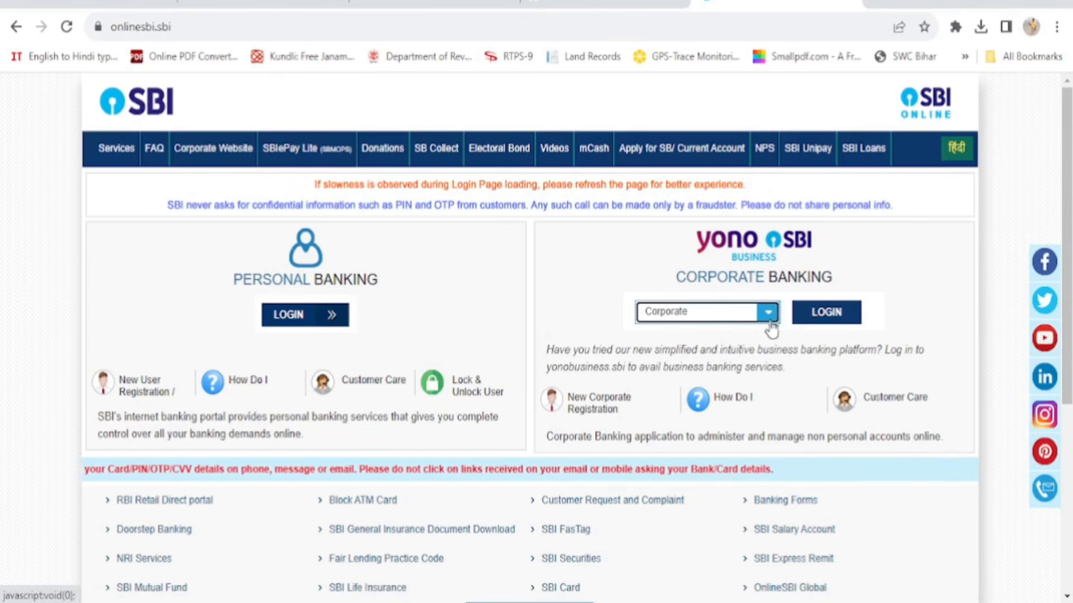
click(831, 326)
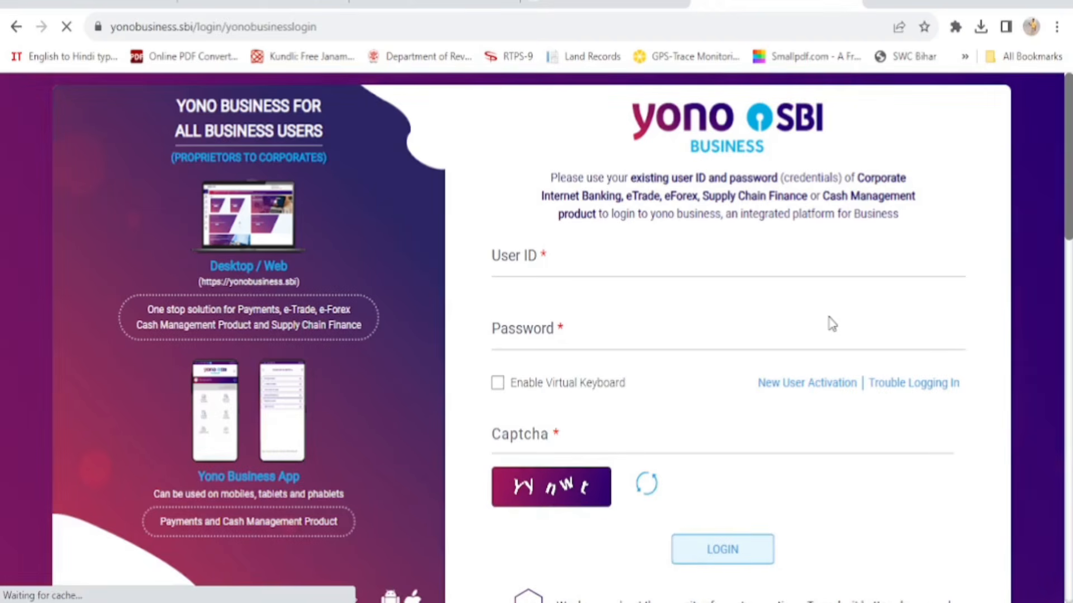
Enter the User ID, password and captcha, then sign in
click(560, 271)
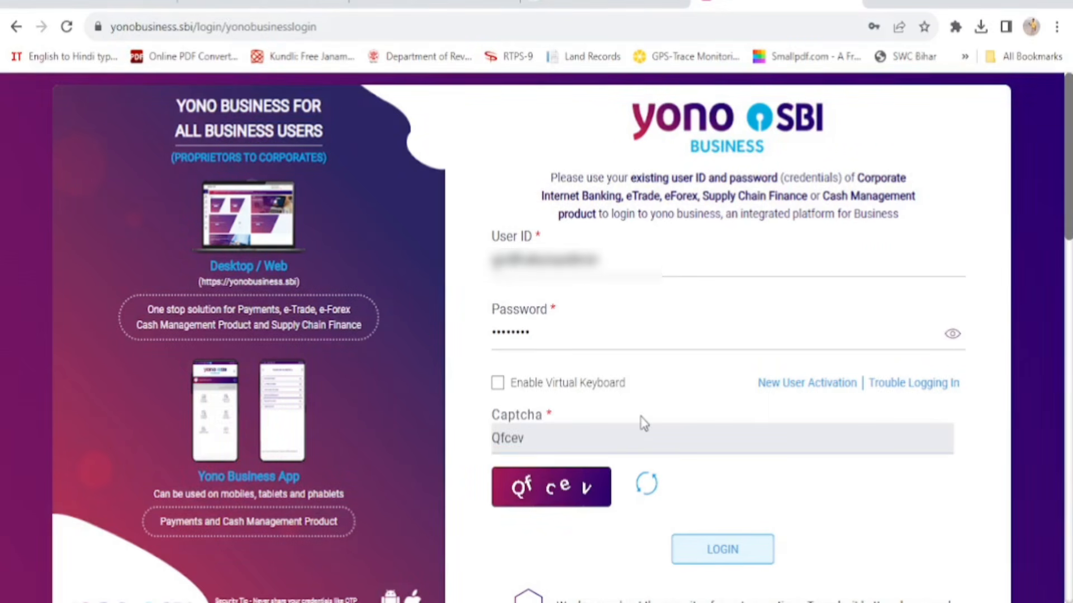
click(722, 551)
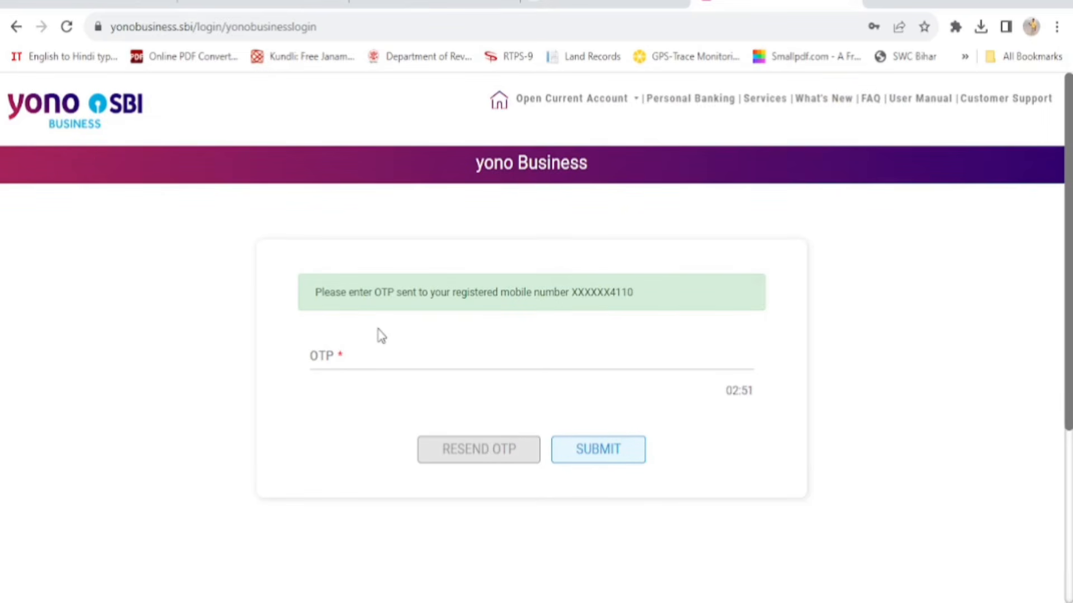
Submit the one-time password and defer the password change with CHANGE LATER
click(360, 354)
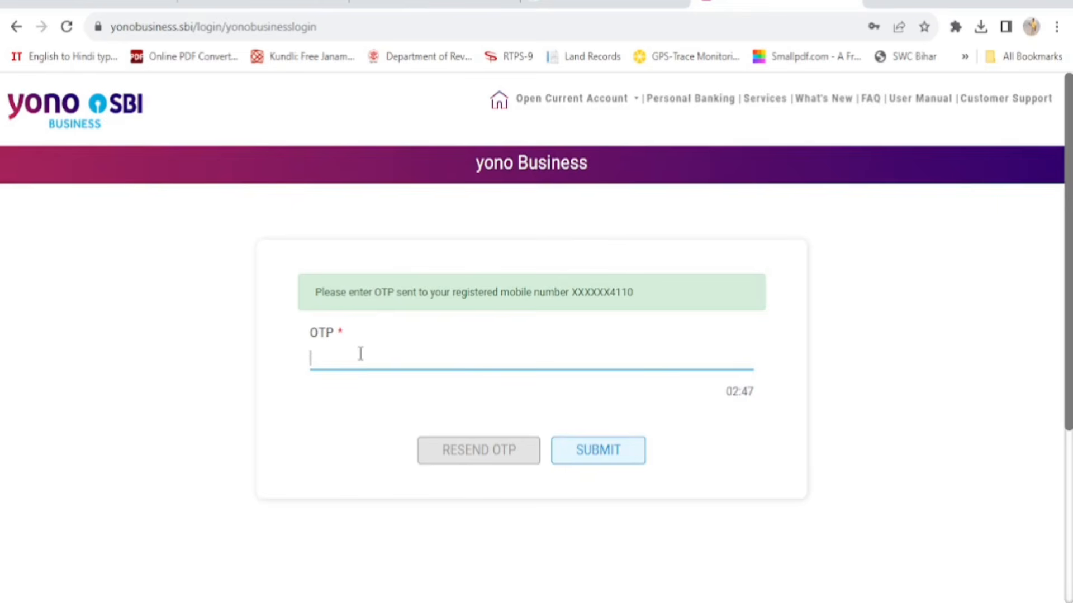
text(••••••••)
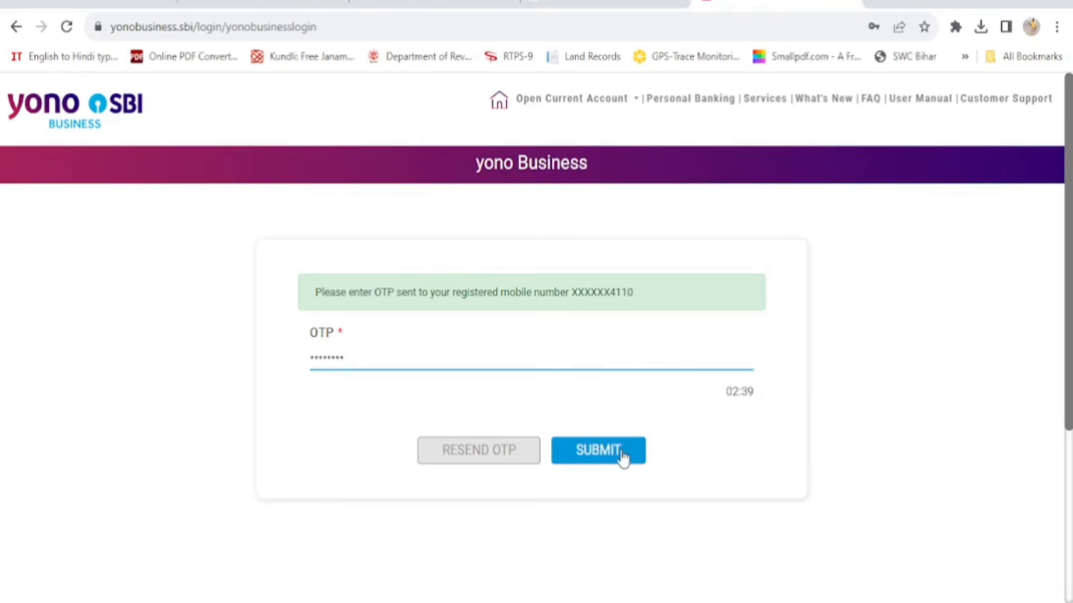
click(604, 459)
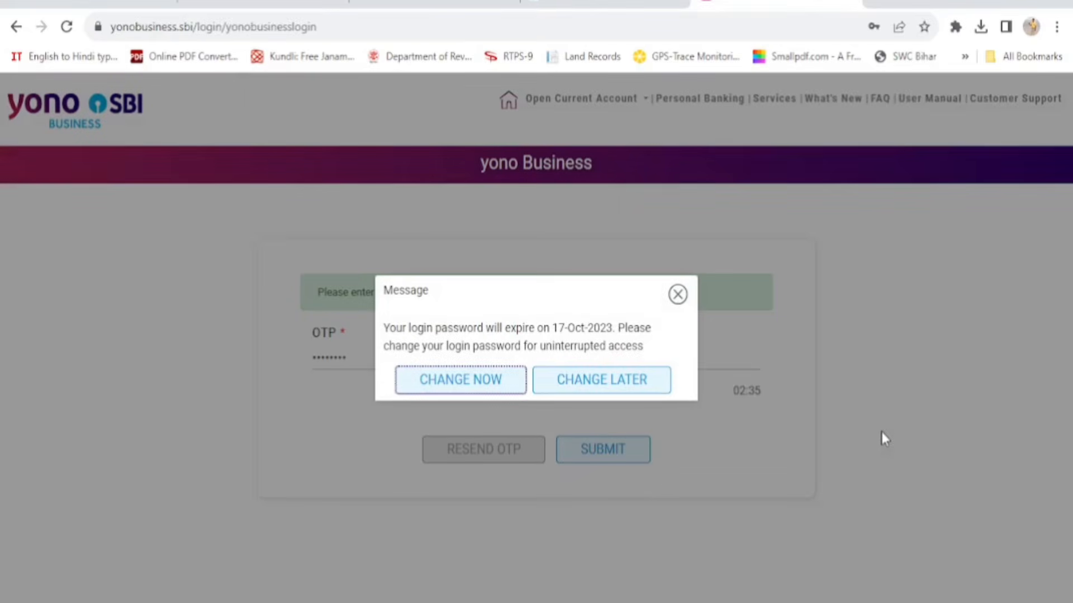
click(589, 394)
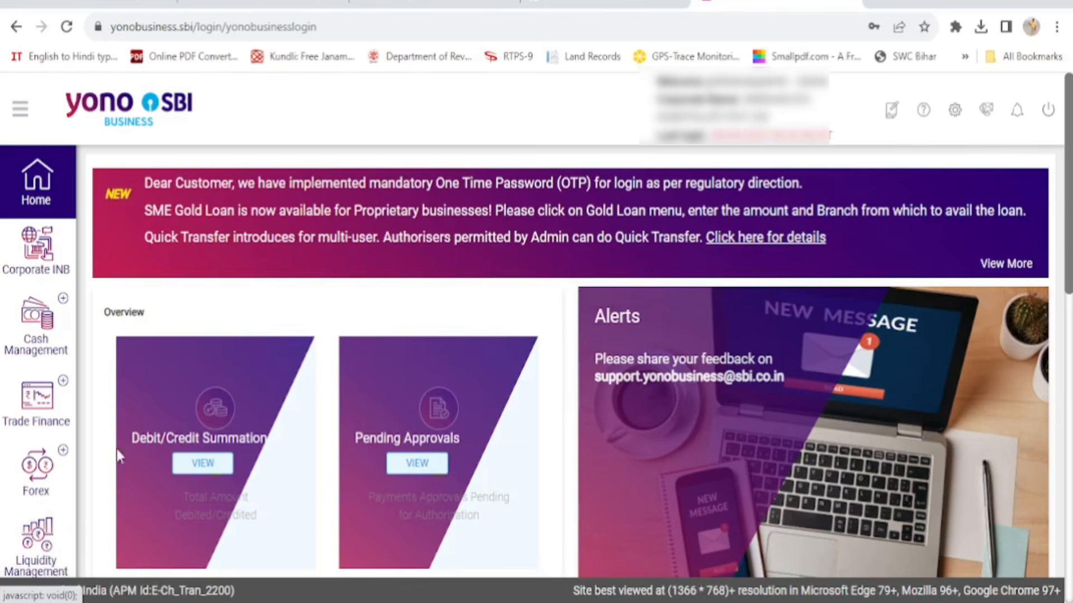
Open Corporate INB from the dashboard's left sidebar
click(34, 250)
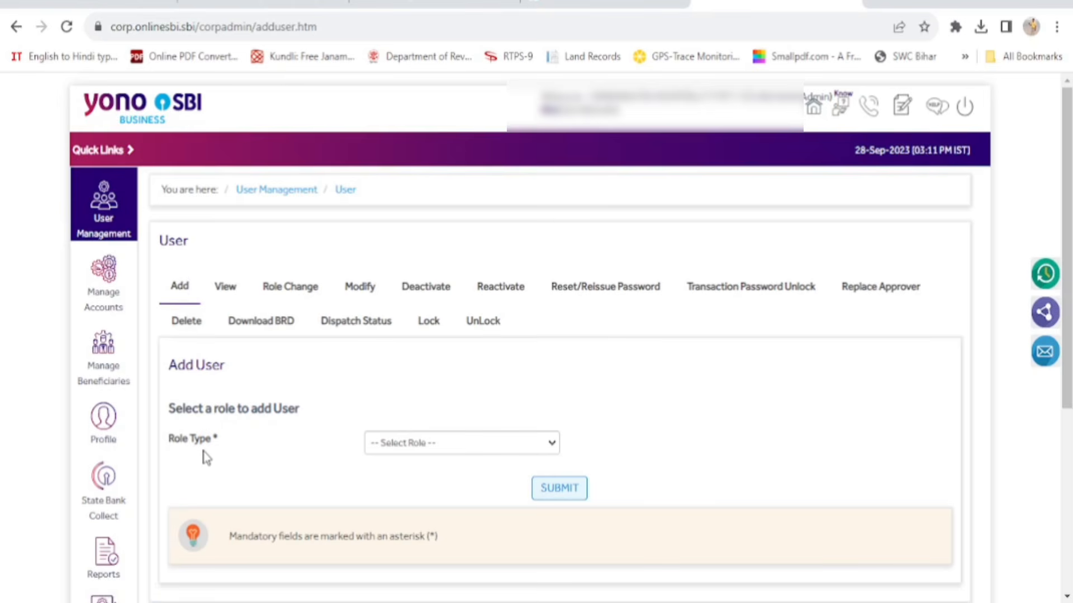
Pick User - Maker from the Role Type list and submit to open the Corporate Maker form
click(556, 449)
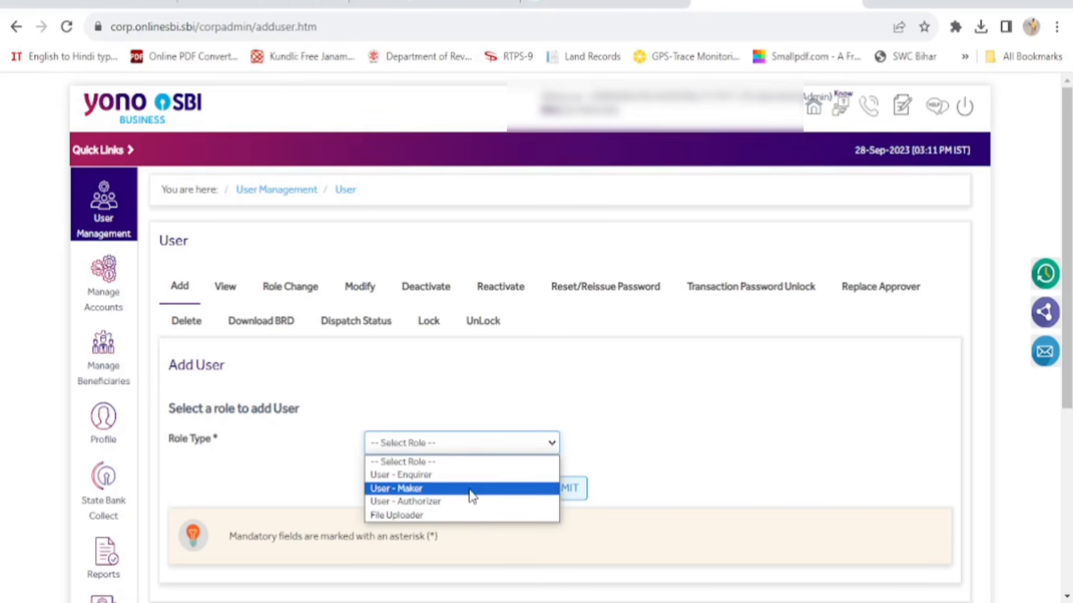
click(470, 495)
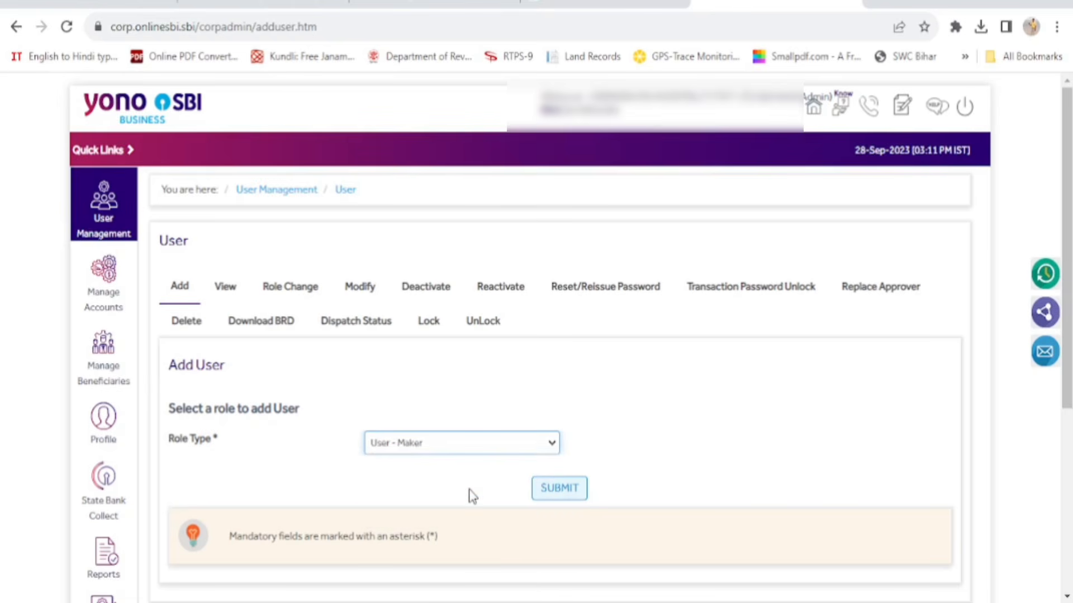
click(565, 493)
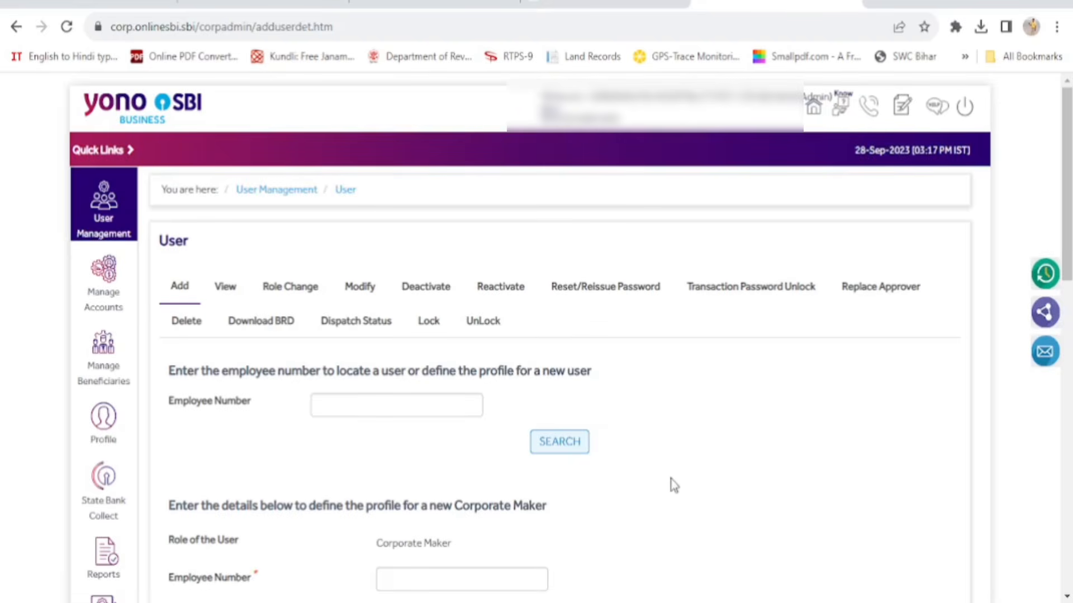
Scroll through the blank Corporate Maker profile form, where only Country shows India
scroll(606, 505, down, 2)
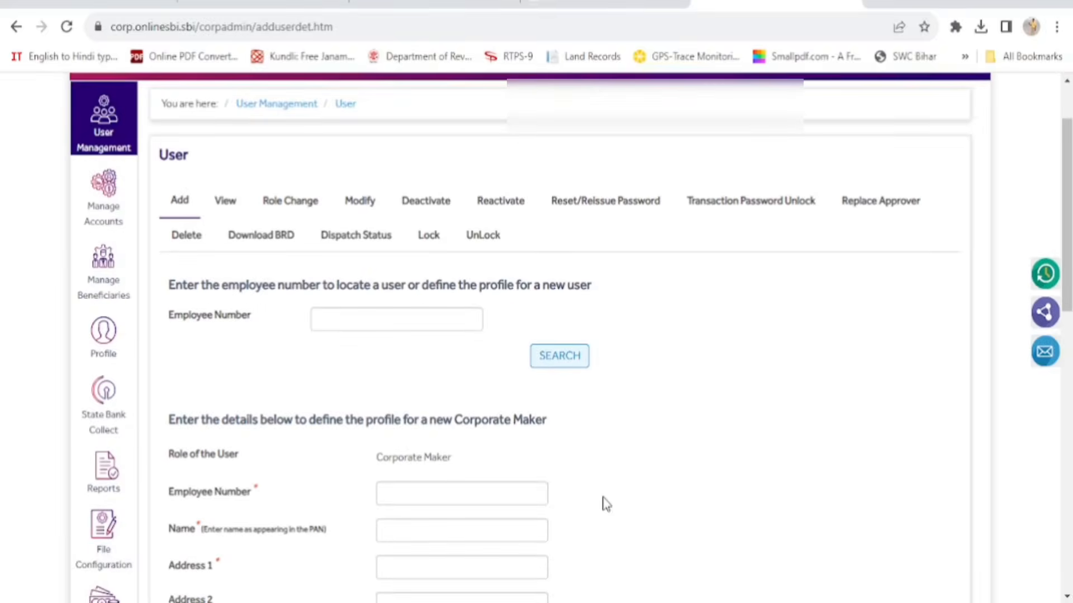
scroll(606, 504, down, 2)
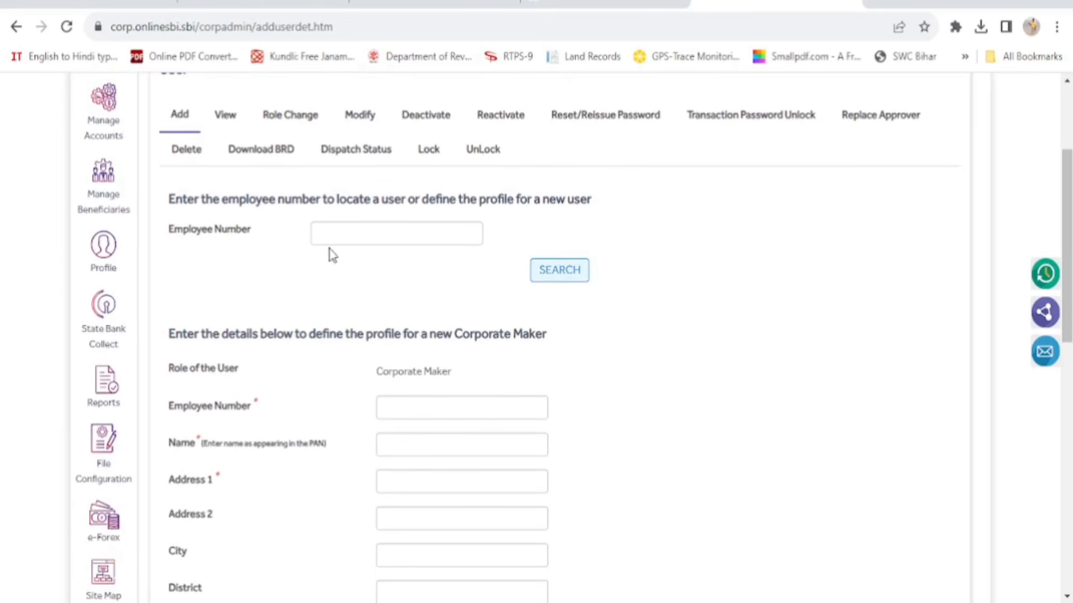
scroll(338, 259, down, 2)
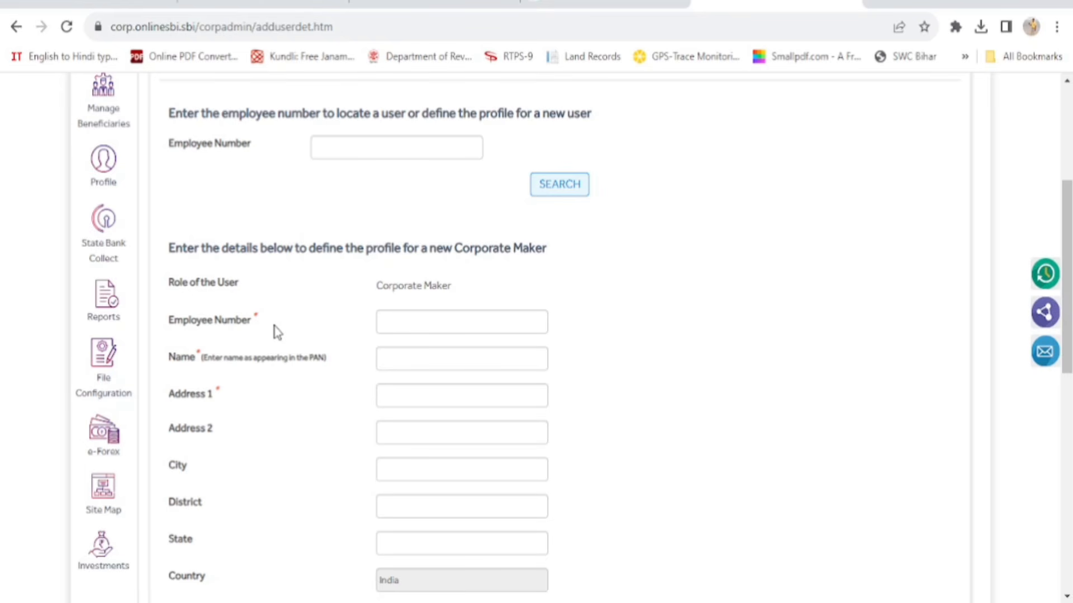
Type 12 into the search Employee Number box, then clear it again
click(327, 149)
text(12)
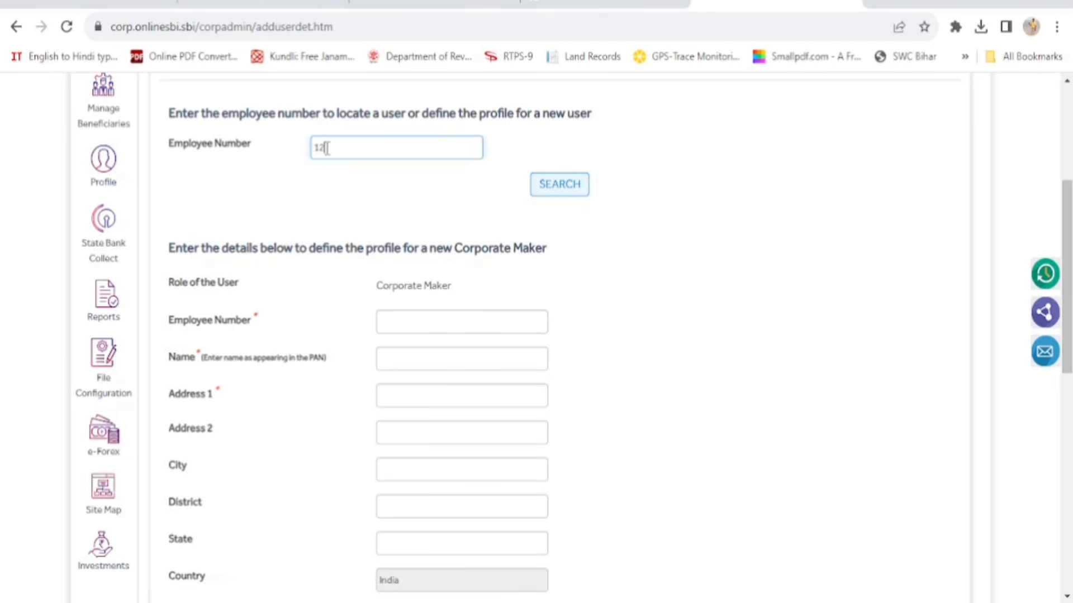
key(BackSpace)
key(BackSpace)
Enter Employee Number 12 and Name abcd in the new Corporate Maker profile
click(432, 319)
text(12)
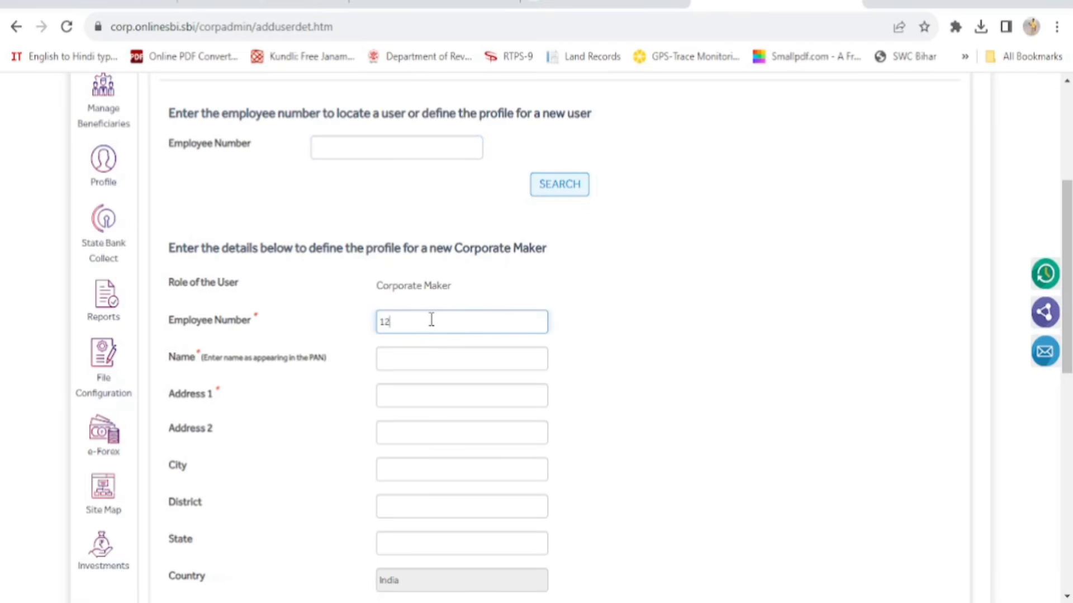
click(392, 361)
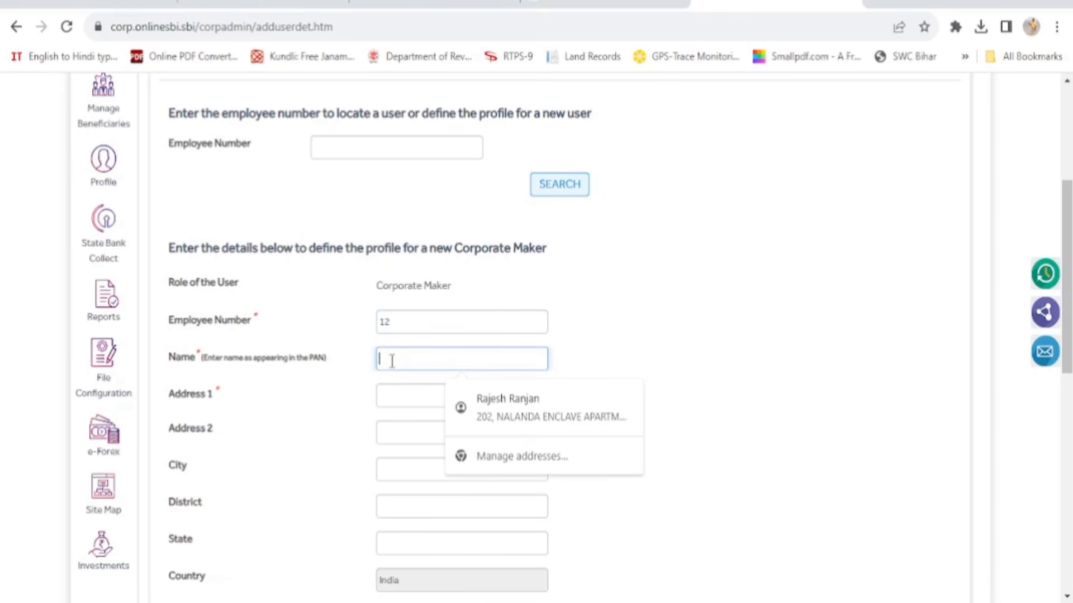
text(ab)
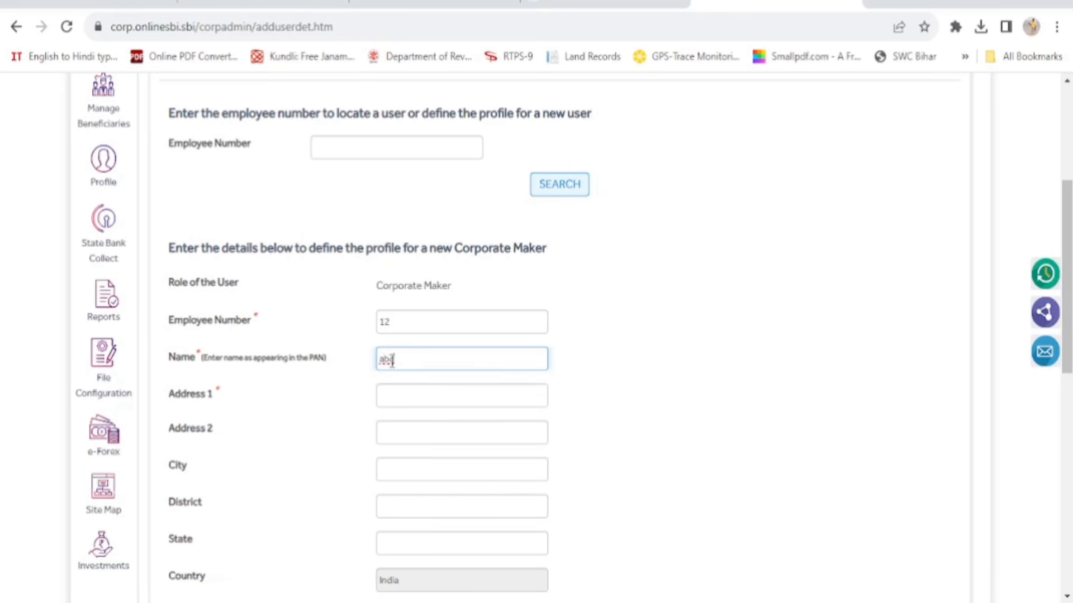
text(cd)
Fill Address 1 with fff and Email ID with vv in the Corporate Maker form
scroll(487, 421, down, 2)
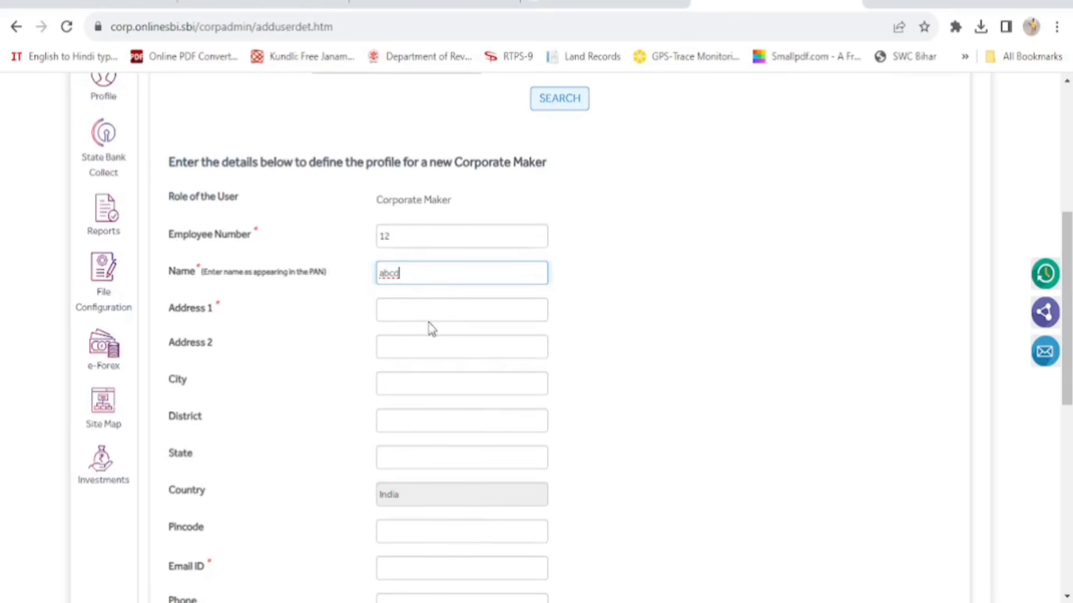
click(417, 311)
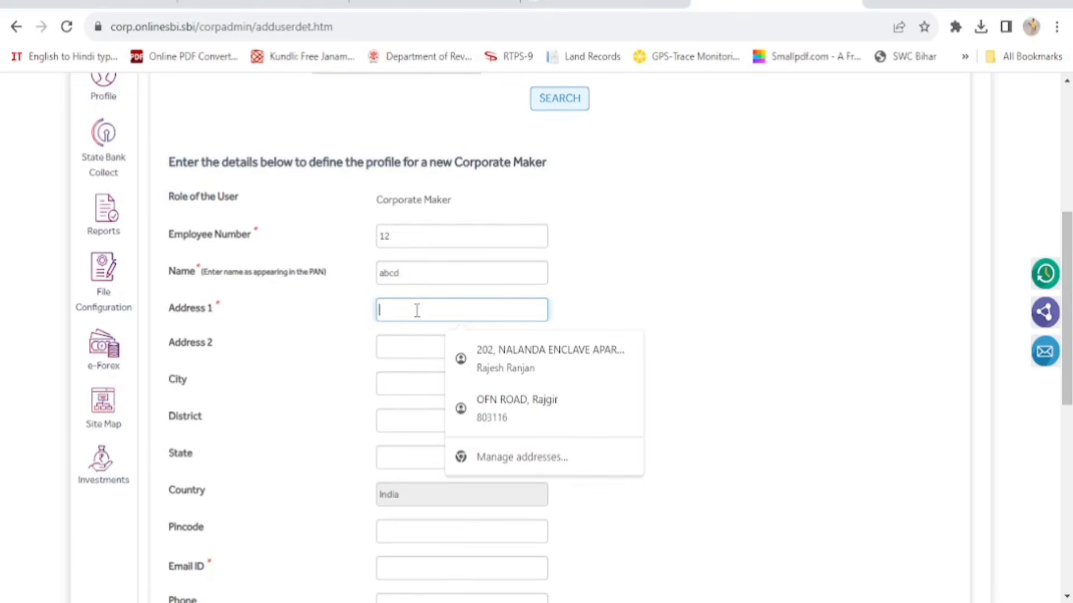
text(fff)
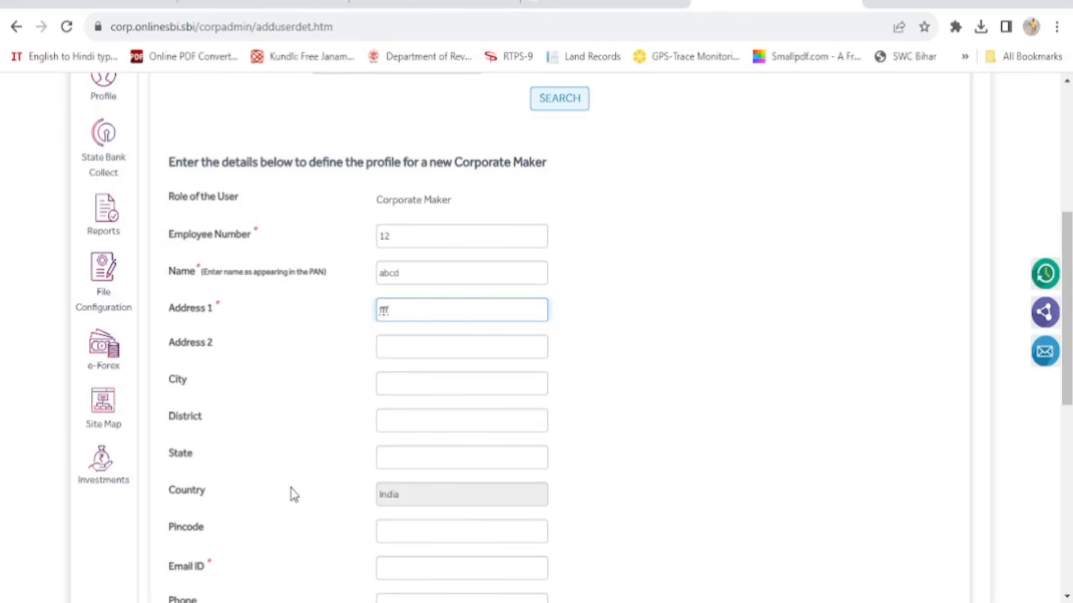
scroll(299, 494, down, 2)
scroll(300, 494, down, 2)
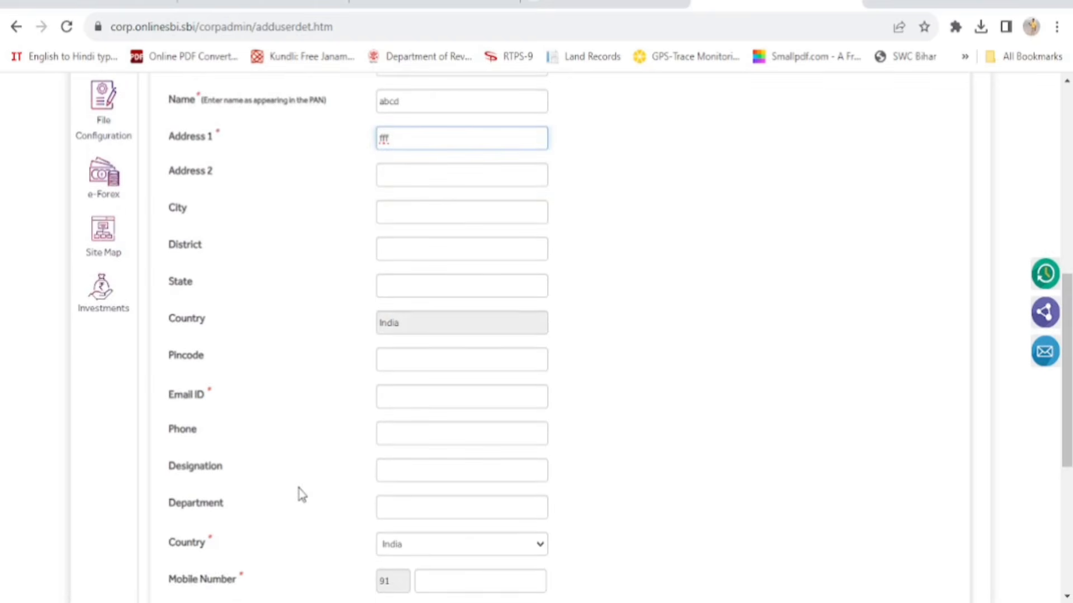
click(397, 394)
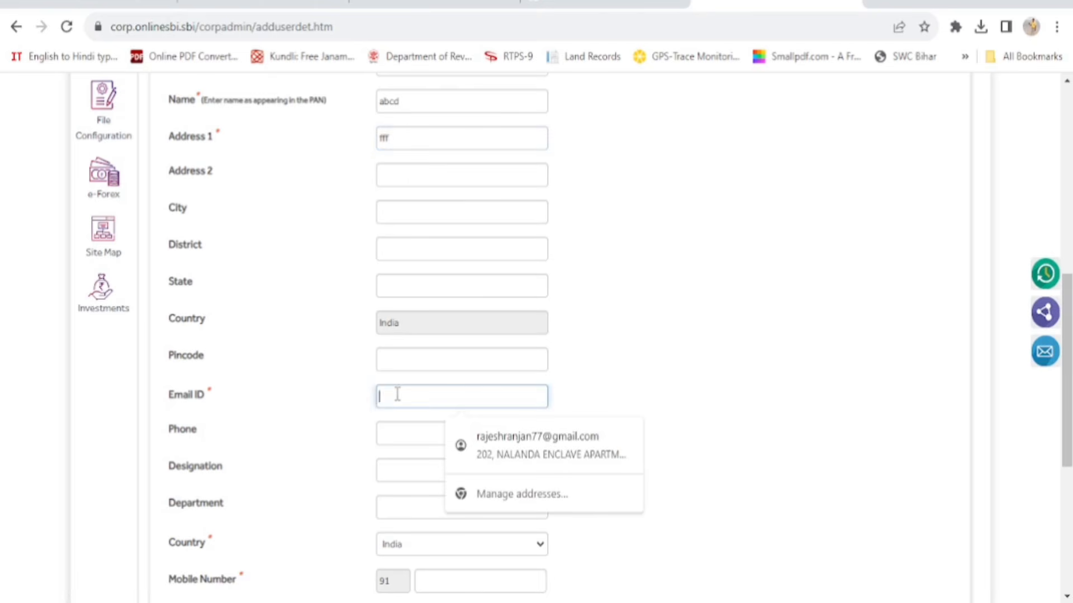
text(vv)
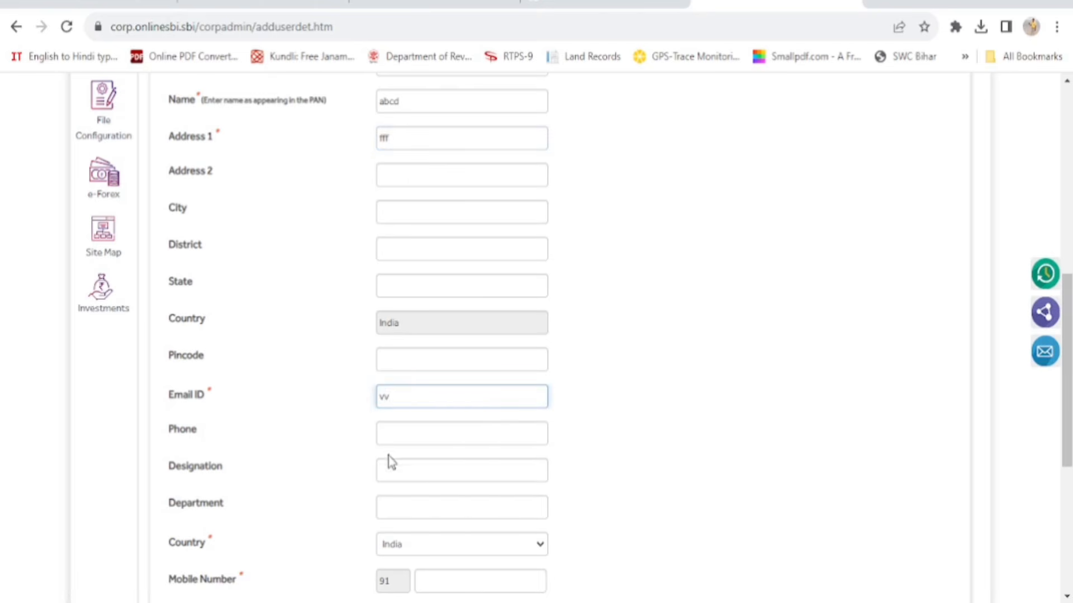
scroll(389, 460, down, 2)
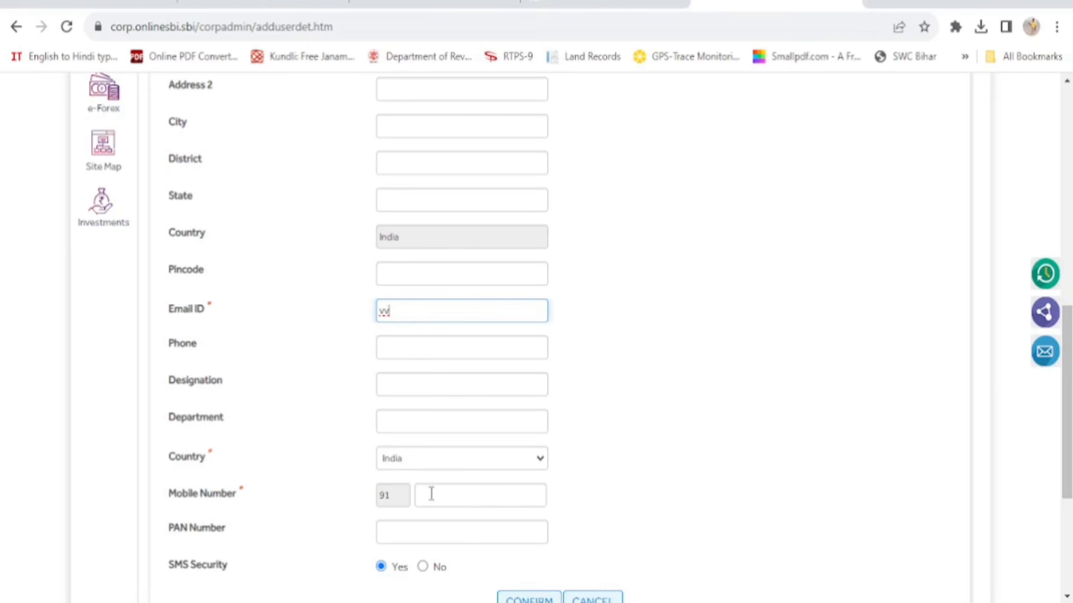
Begin entering the mobile number after the 91 country code, then scroll toward CONFIRM/CANCEL
click(431, 493)
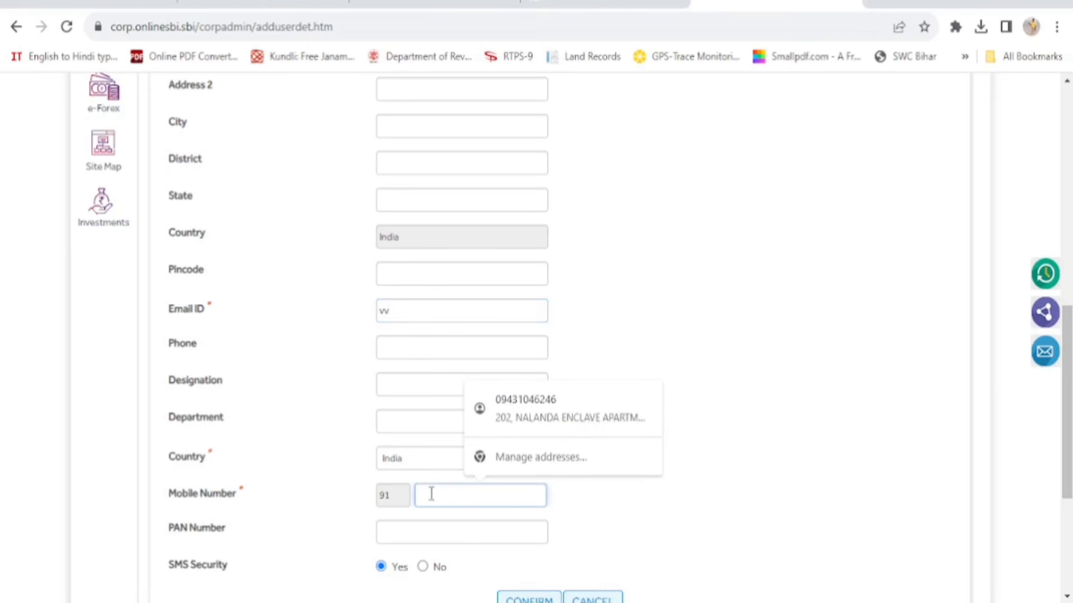
text(99)
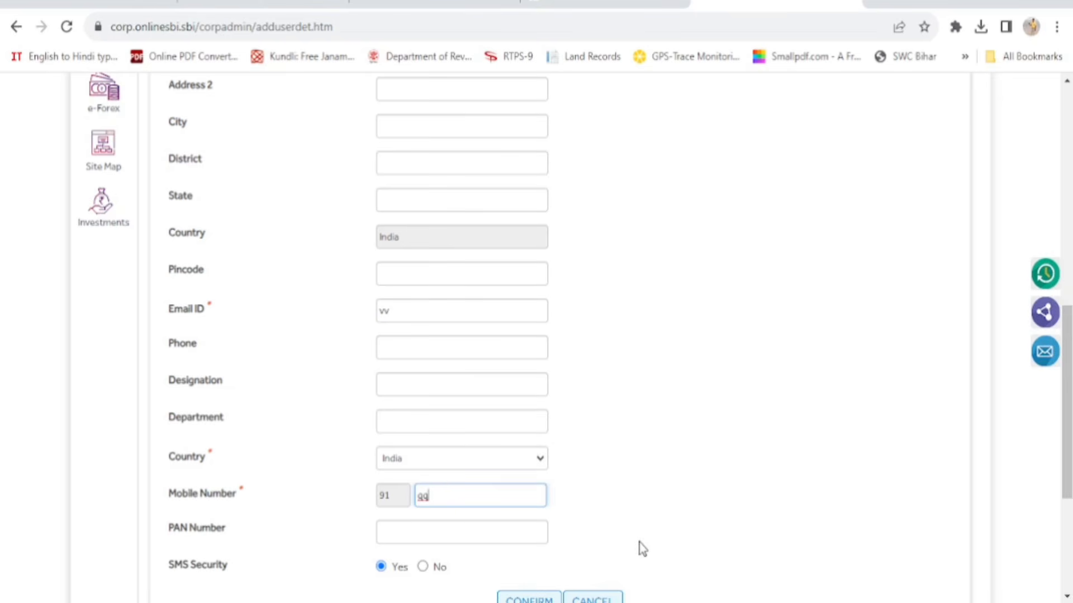
scroll(641, 548, down, 2)
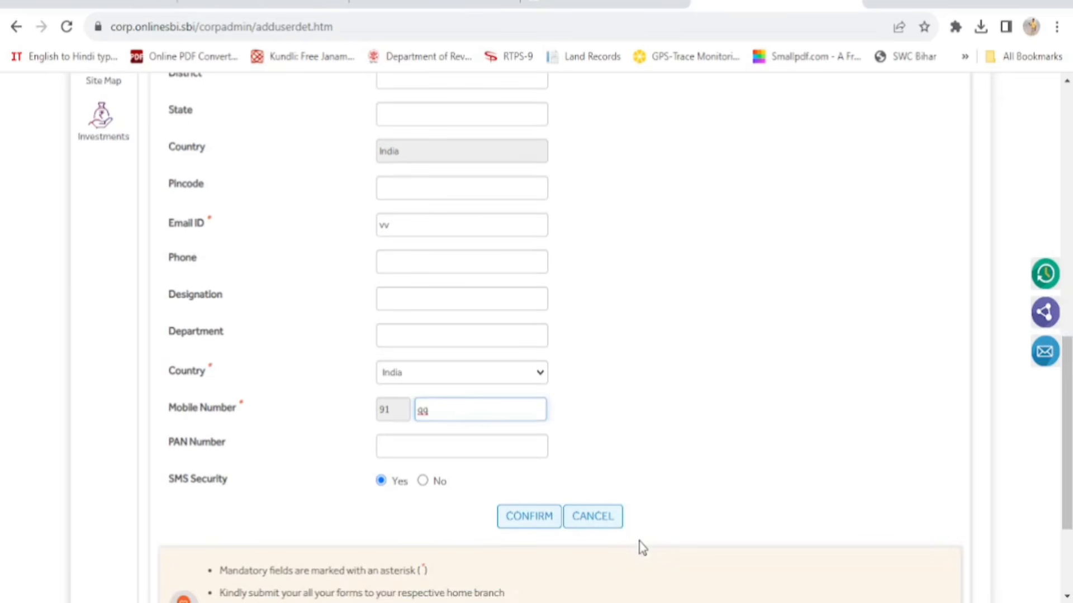
Set SMS Security to No and return to the top of the Corporate Maker form
click(423, 482)
click(381, 482)
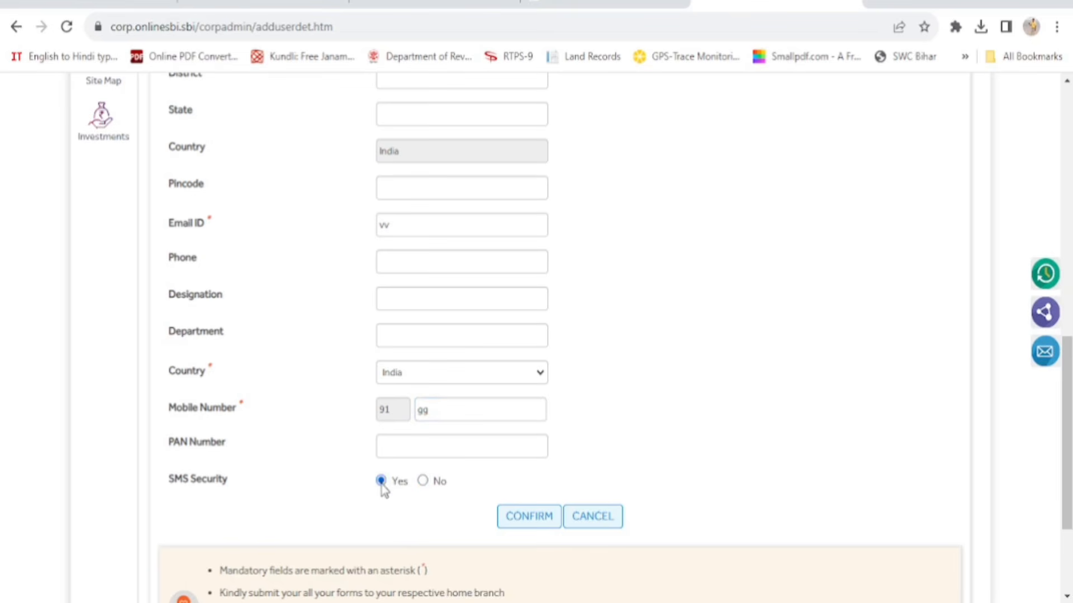
click(423, 482)
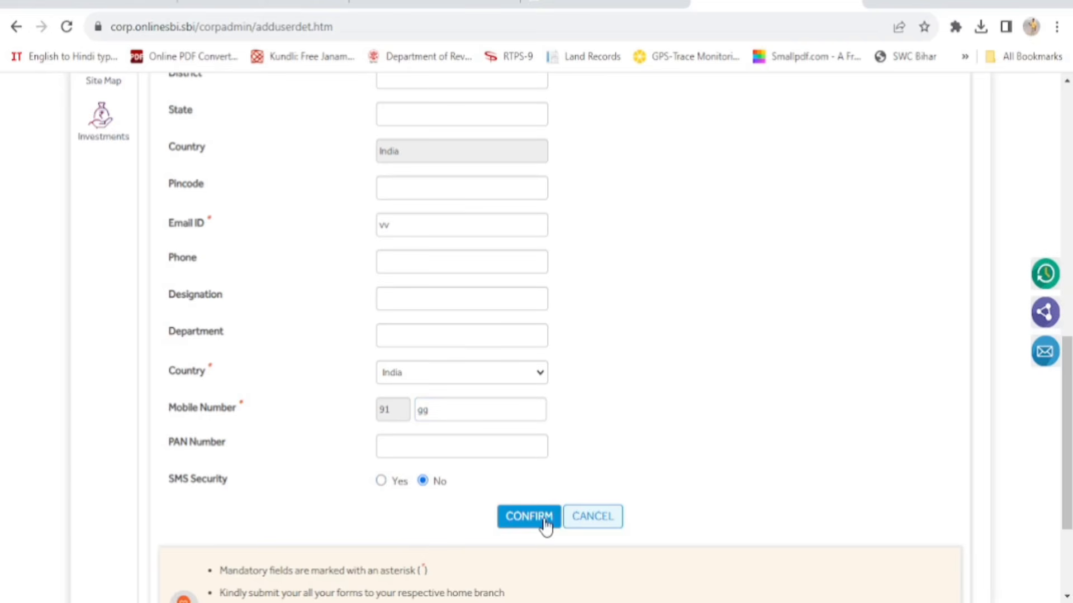
scroll(692, 444, up, 1)
scroll(692, 444, down, 1)
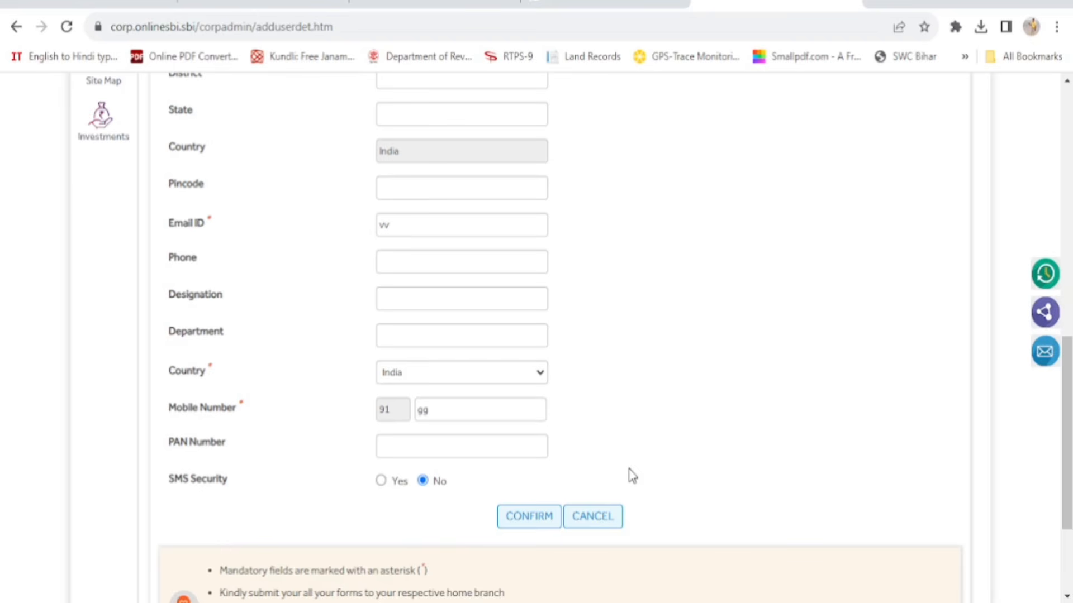
scroll(632, 476, up, 8)
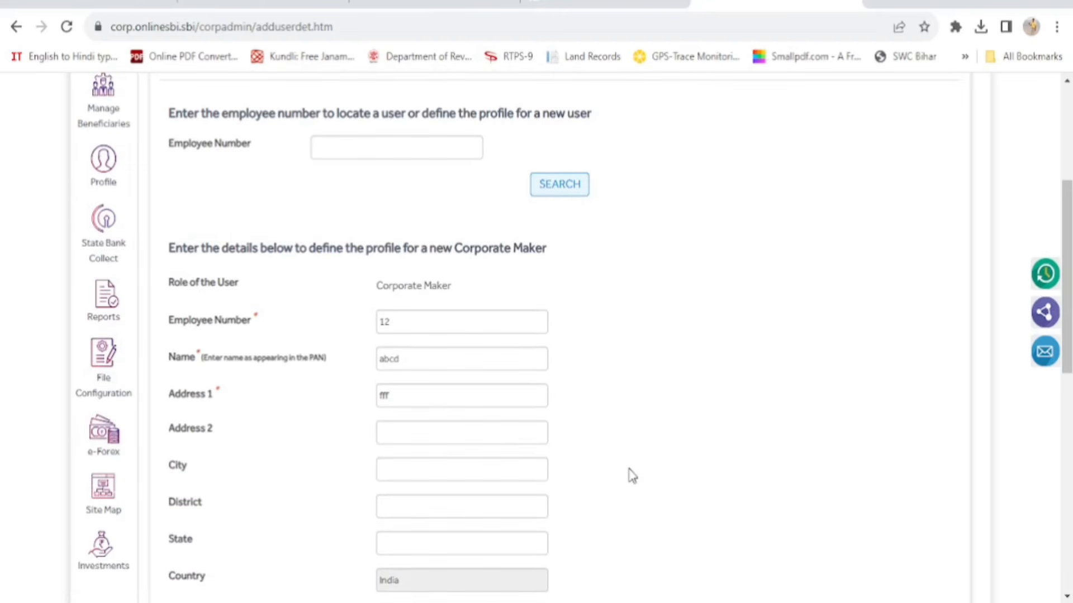
scroll(632, 476, up, 2)
scroll(631, 476, up, 4)
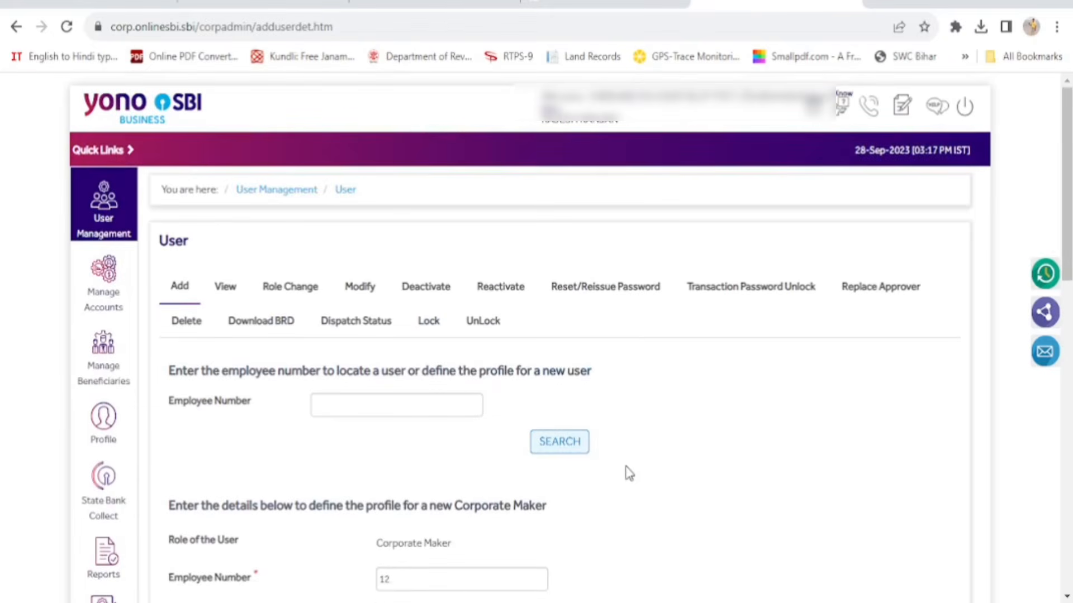
On the Add page, submit User - Authorizer as the new user's role type
click(229, 296)
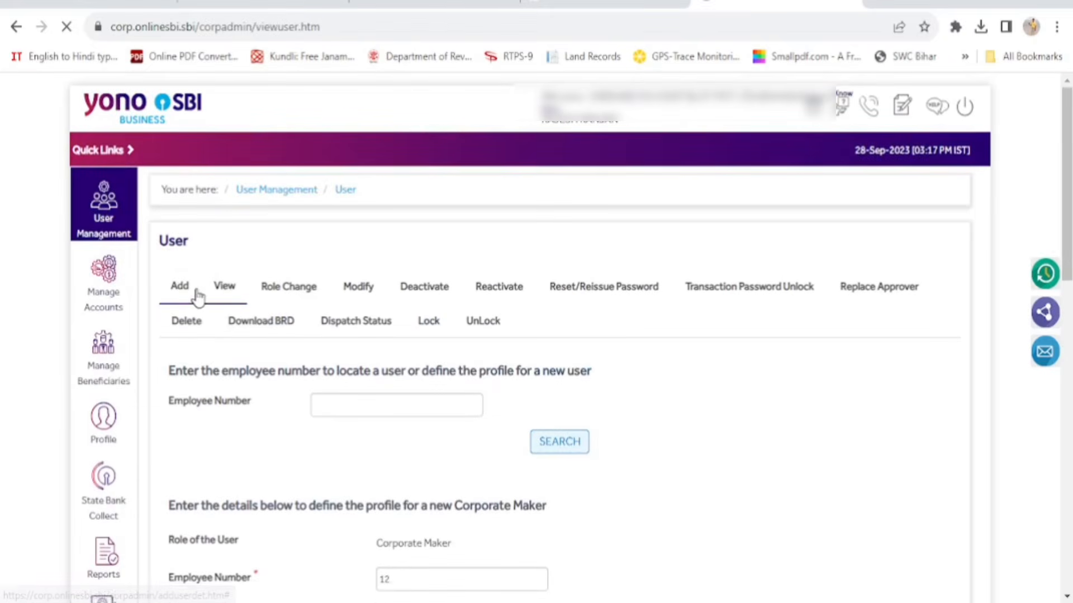
click(180, 288)
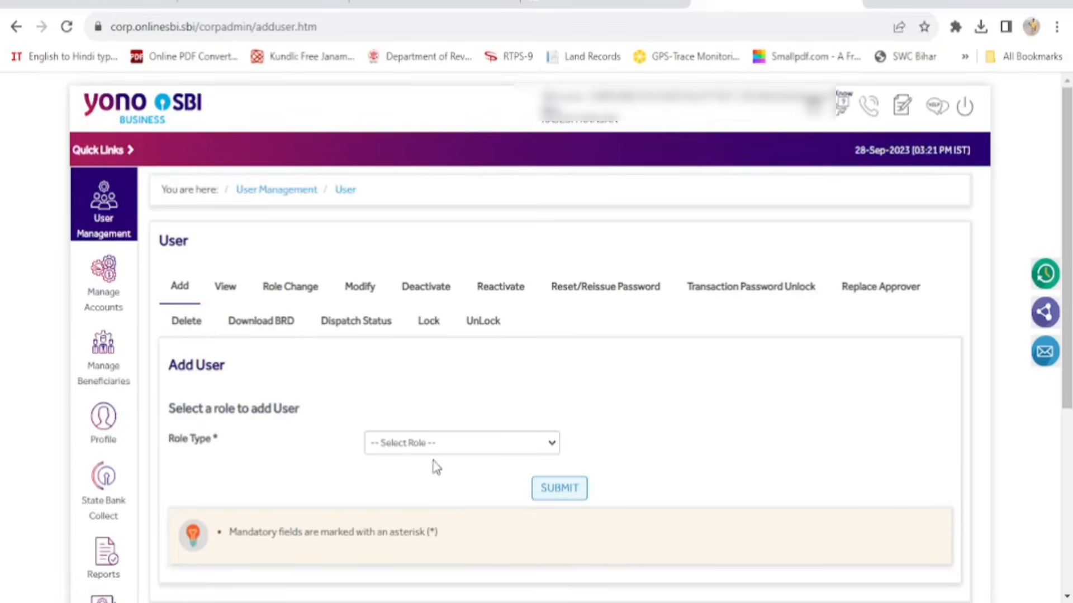
click(554, 447)
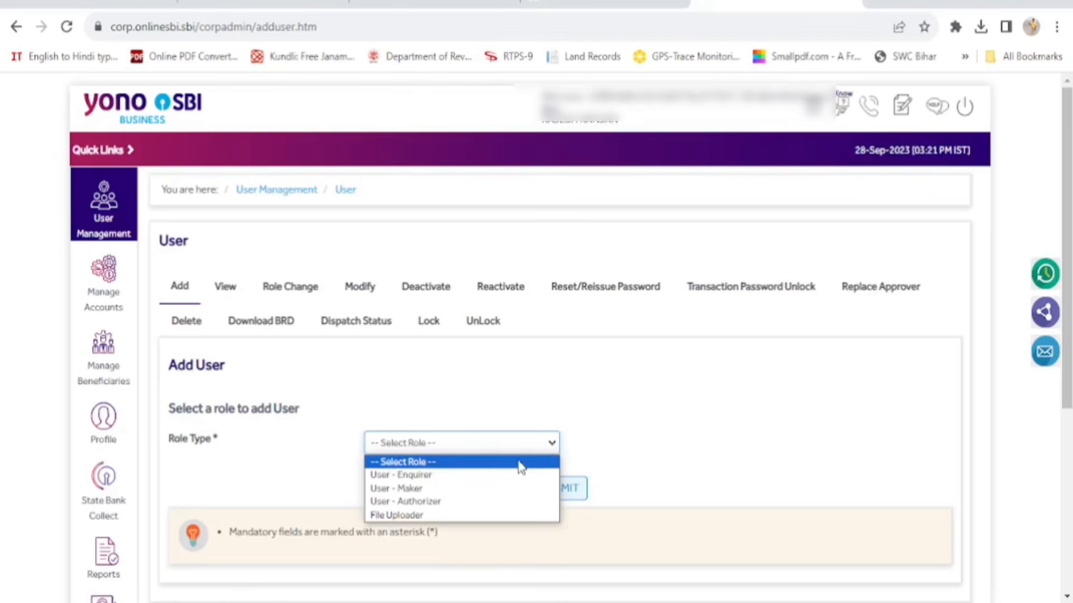
click(492, 502)
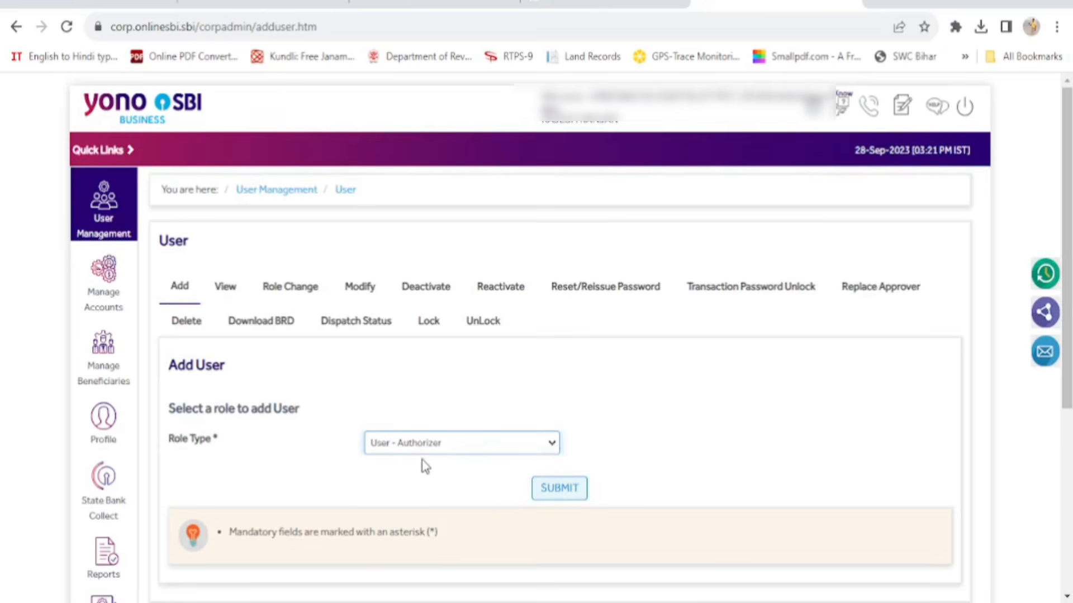
click(558, 492)
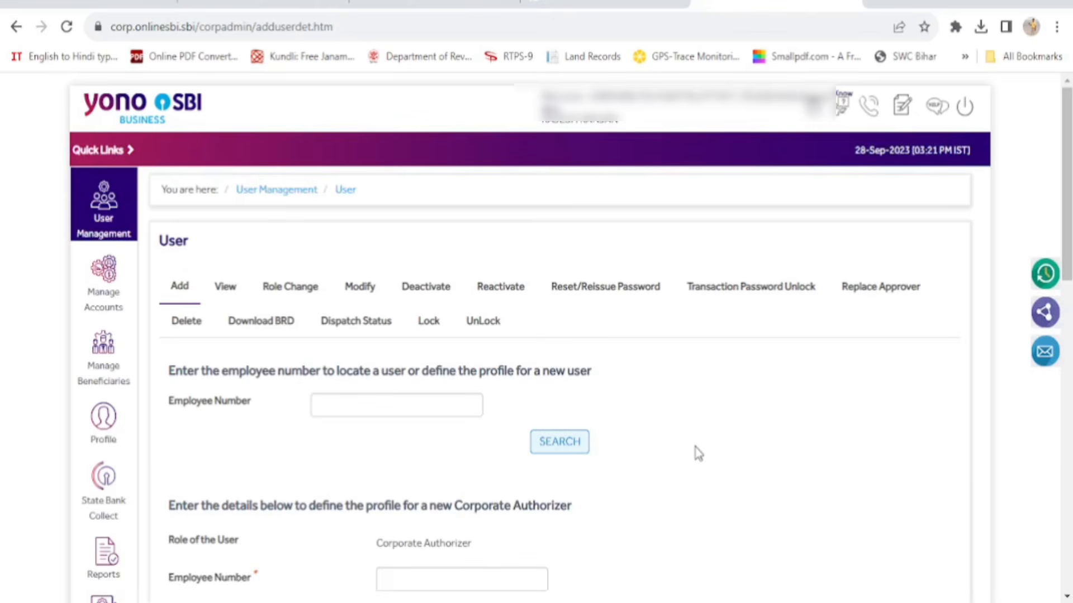
Go through the authorizer's empty Employee Number, Name and Address 1 fields, dismissing autofill suggestions
scroll(697, 454, down, 6)
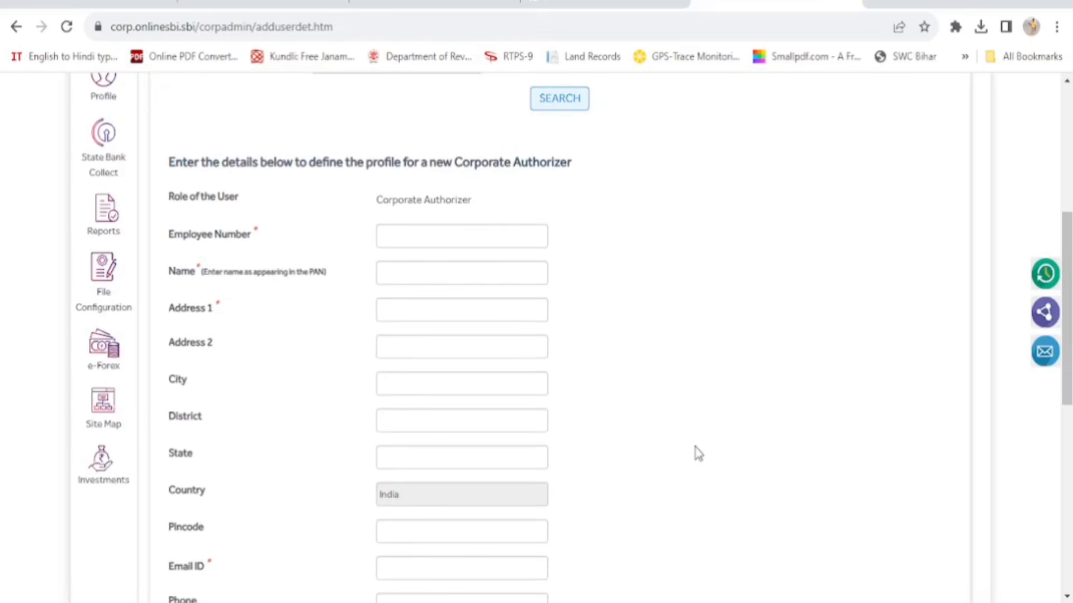
click(478, 237)
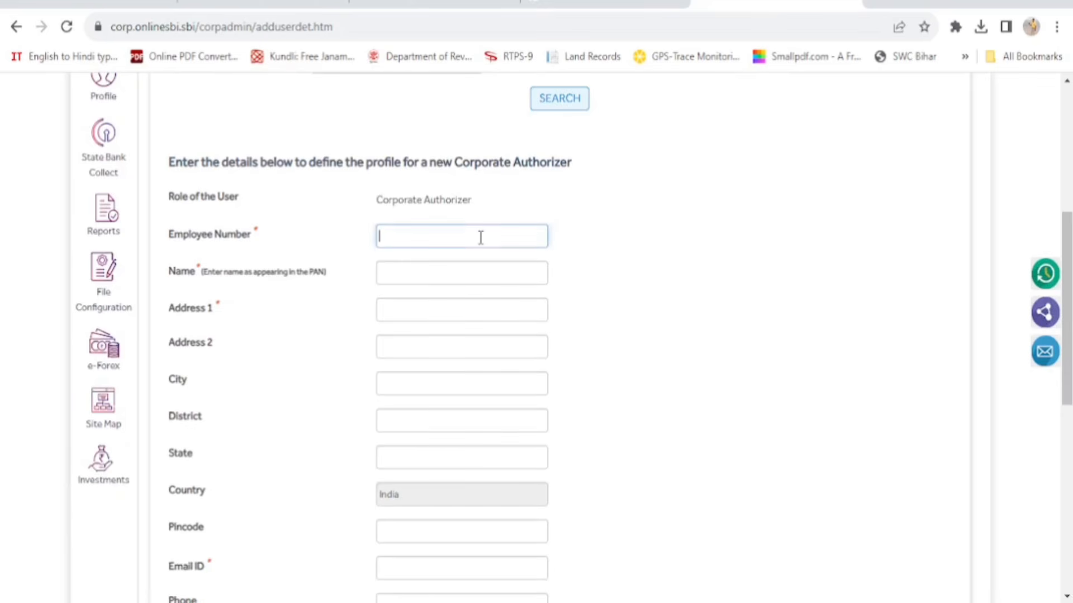
click(453, 274)
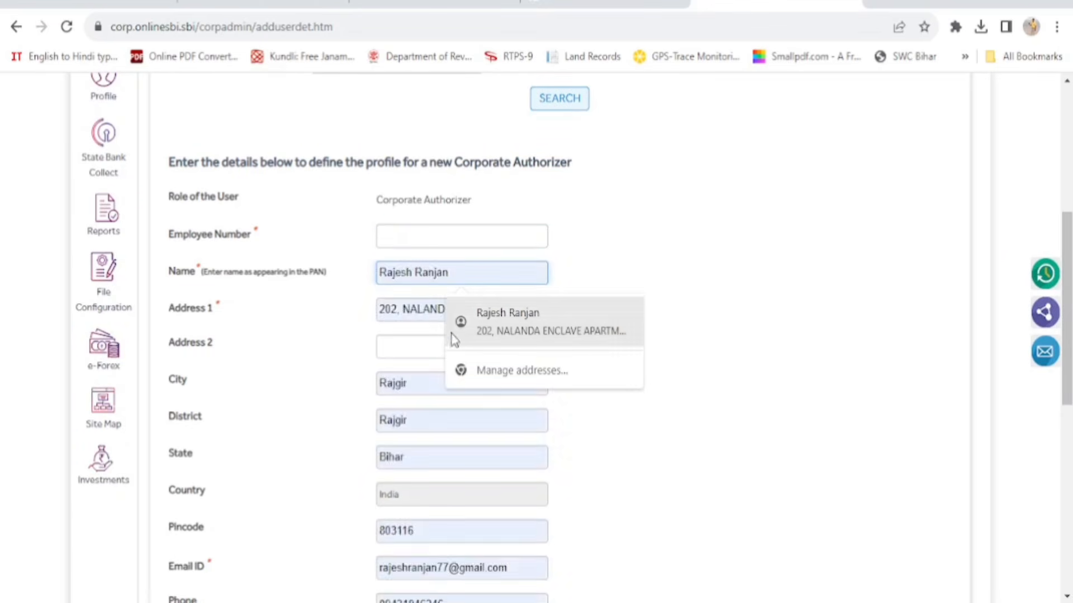
click(429, 308)
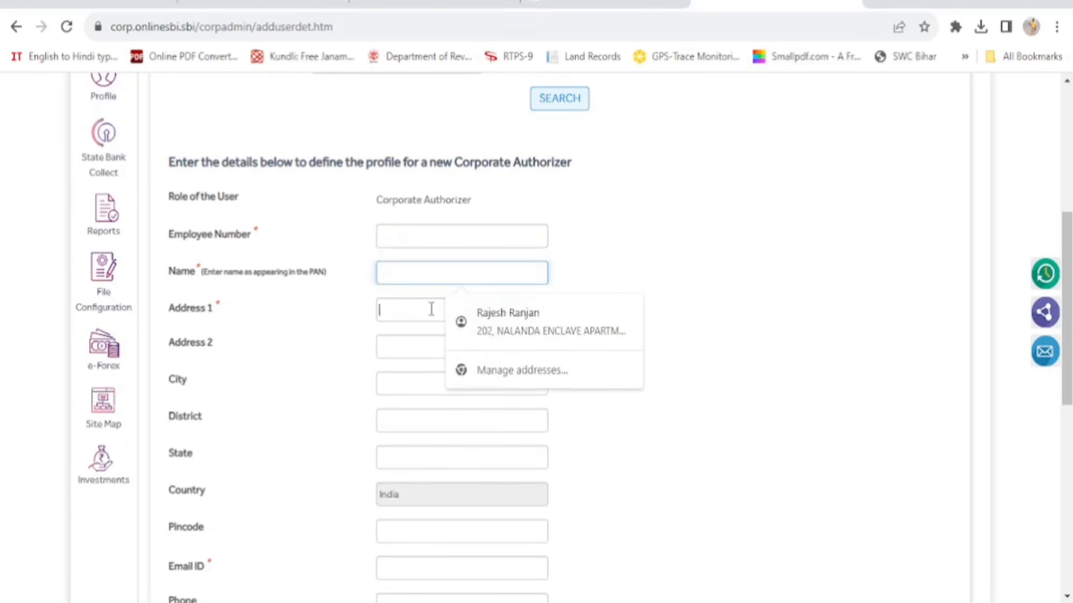
click(759, 456)
scroll(760, 457, down, 5)
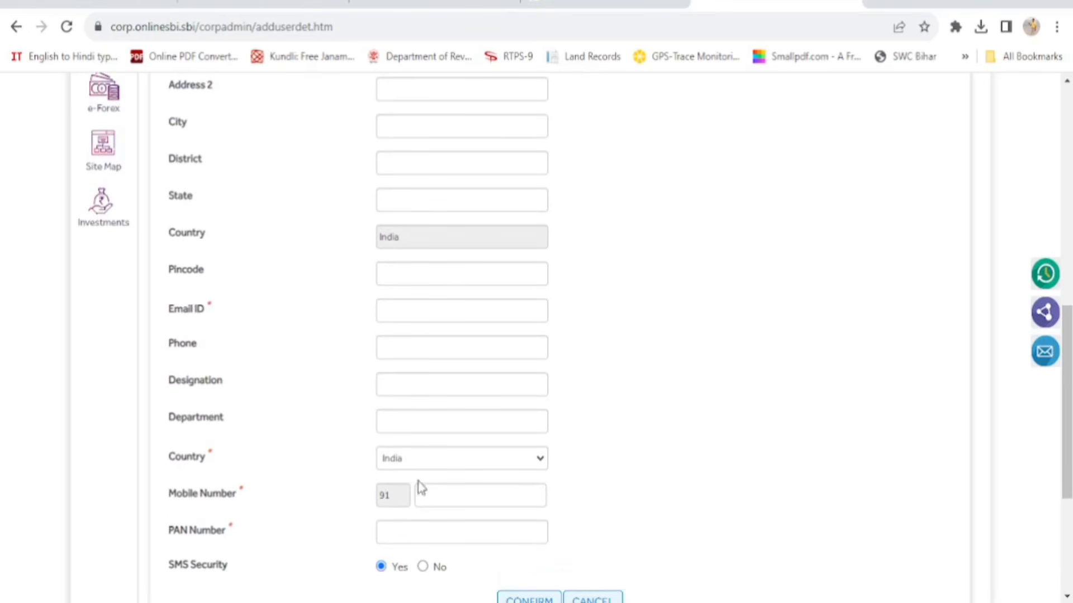
scroll(600, 519, down, 2)
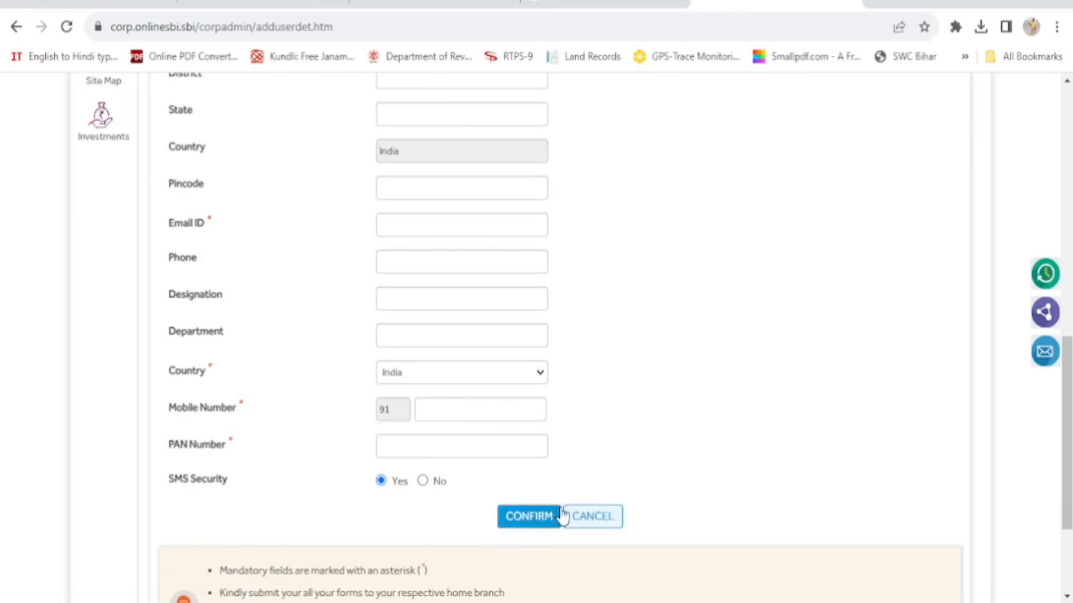
scroll(806, 446, up, 1)
scroll(806, 446, up, 5)
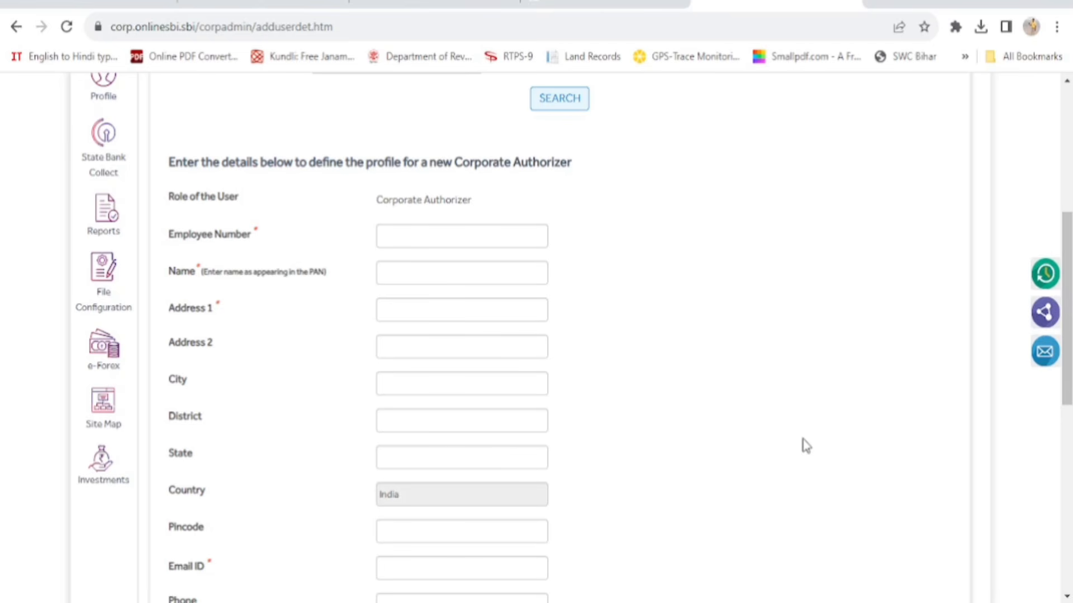
Go to the View tab under User Management from the top of the page
scroll(805, 446, down, 5)
scroll(804, 446, up, 3)
scroll(803, 441, up, 7)
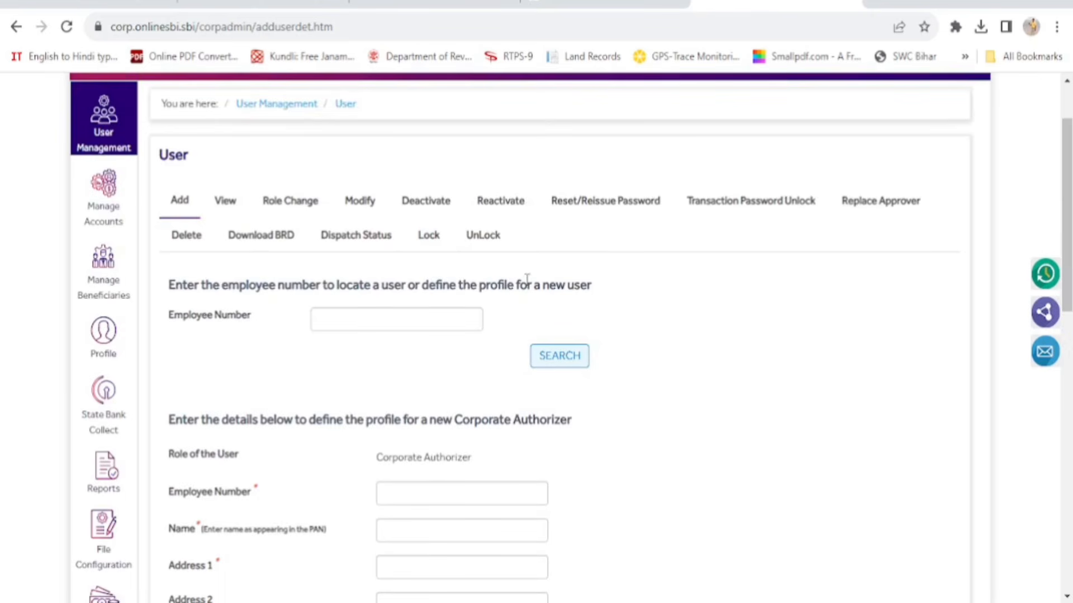
click(228, 208)
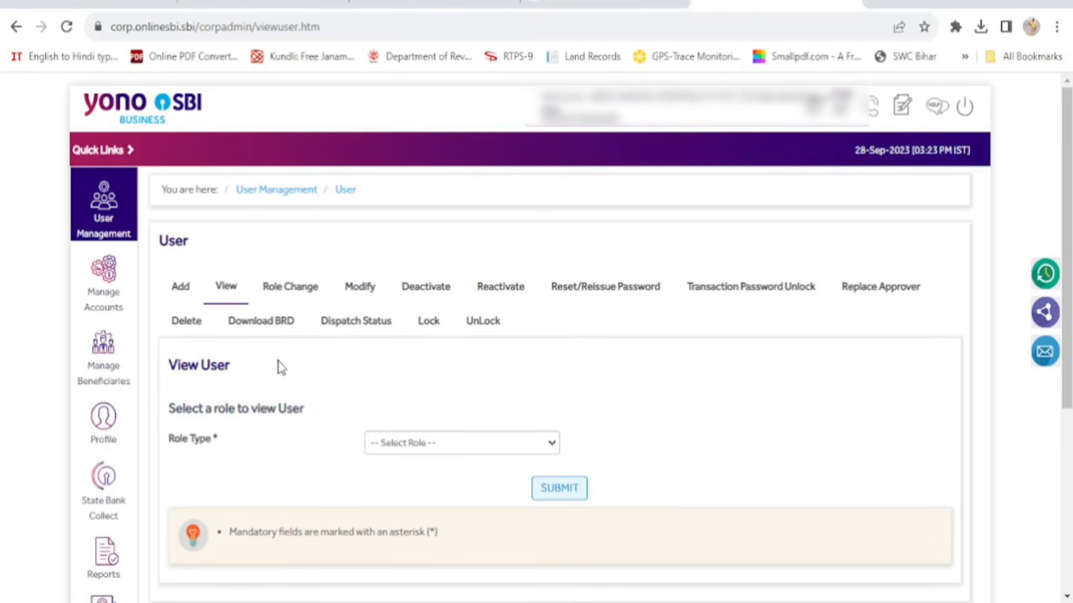
click(552, 447)
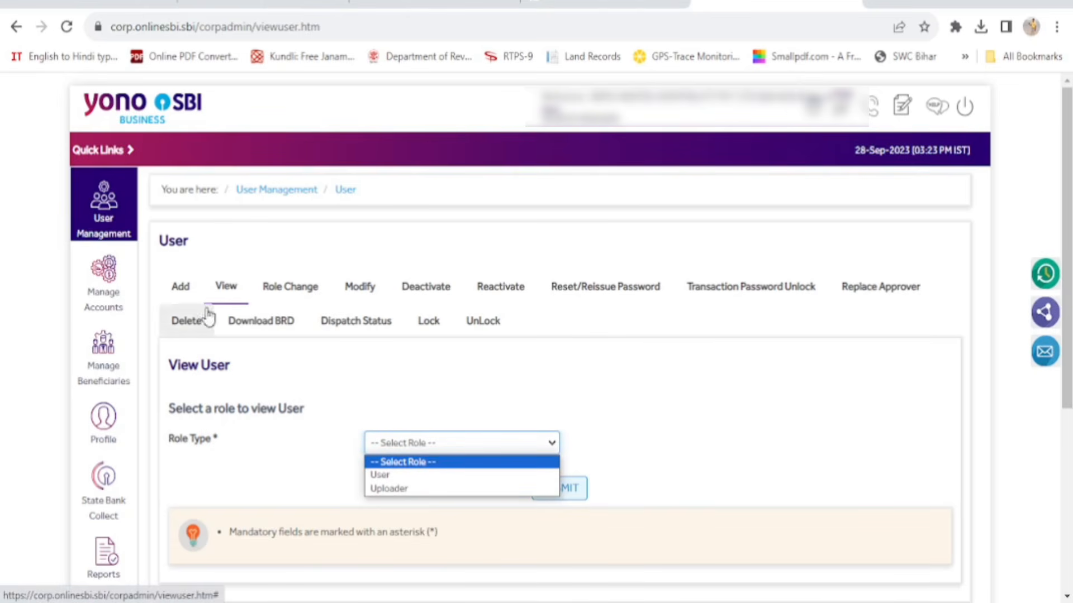
click(494, 375)
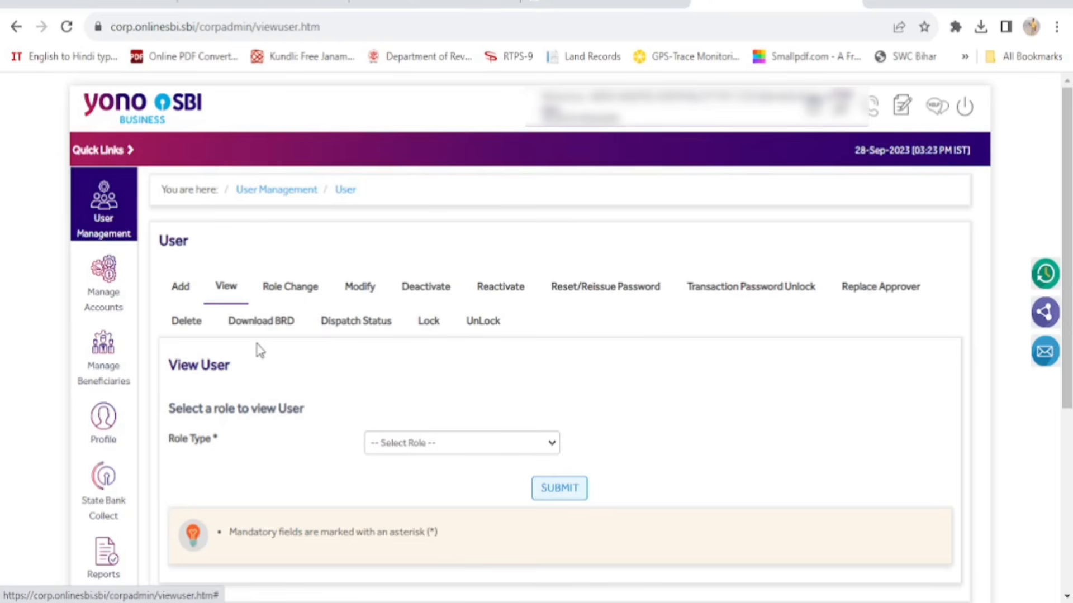
Submit User as the role type to list existing users
click(553, 448)
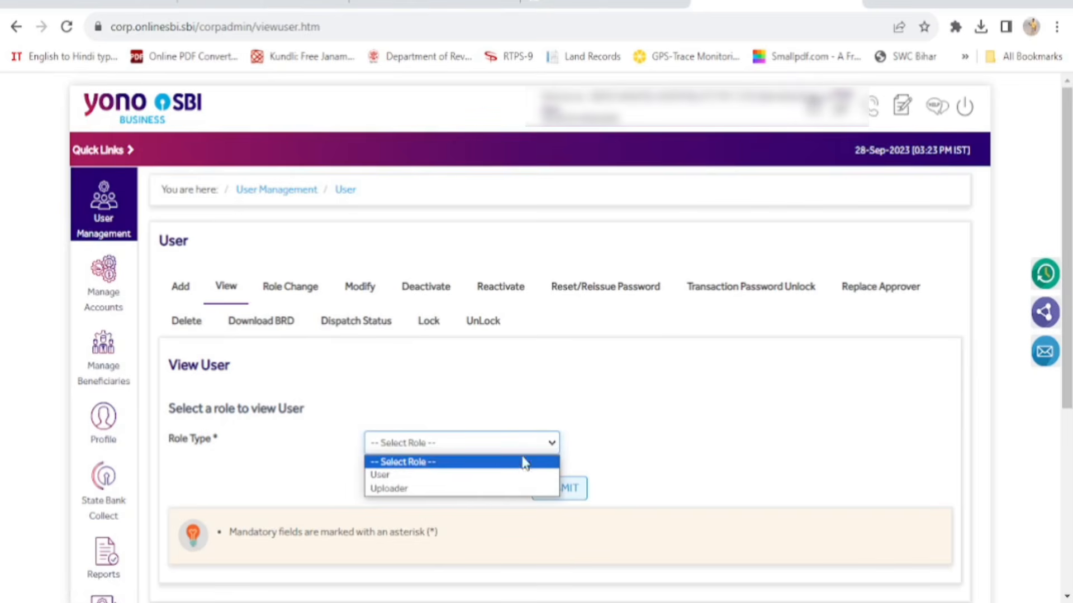
click(472, 478)
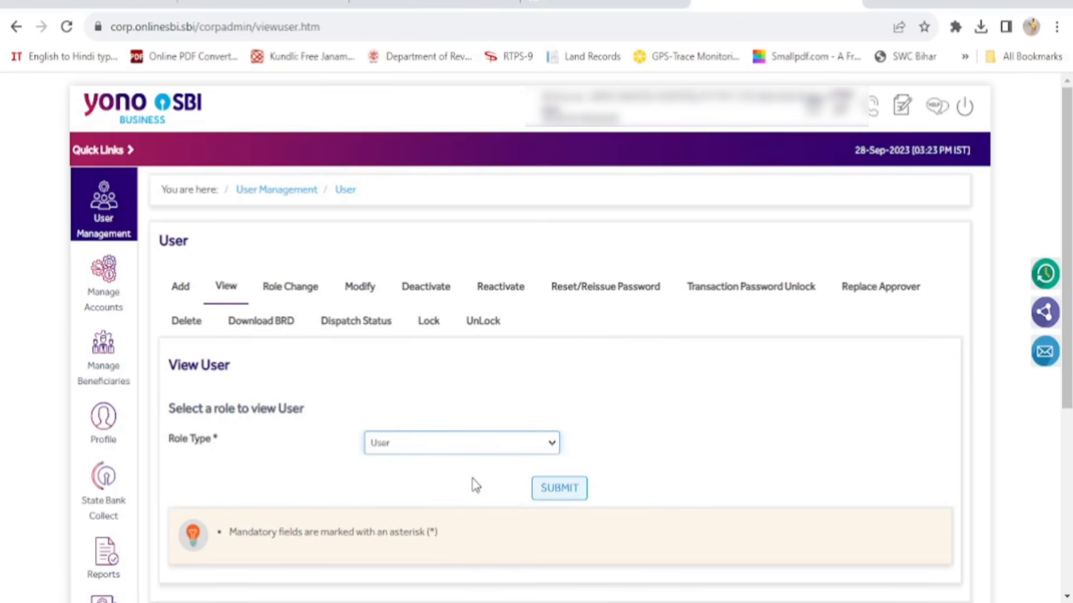
click(558, 488)
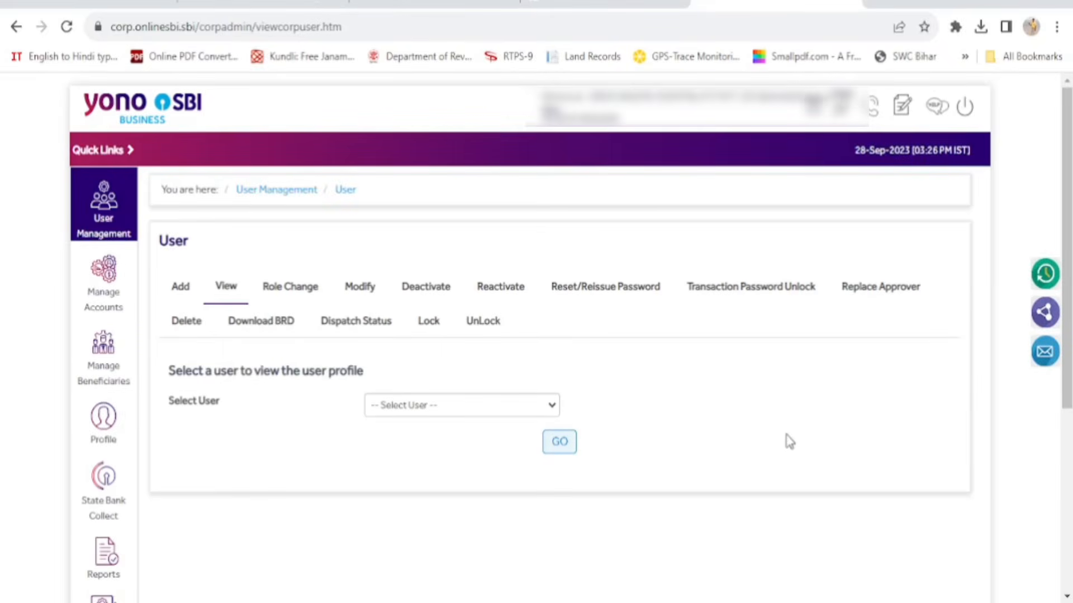
scroll(789, 441, down, 5)
scroll(789, 441, up, 4)
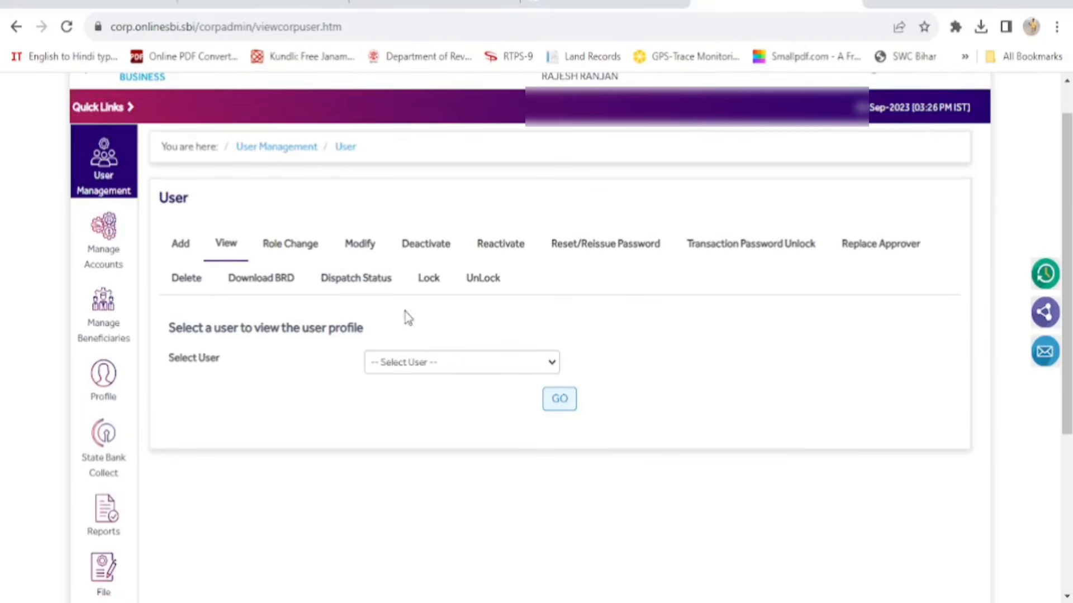
Load the first corporate user's profile, employee number 2, and review its details
click(551, 364)
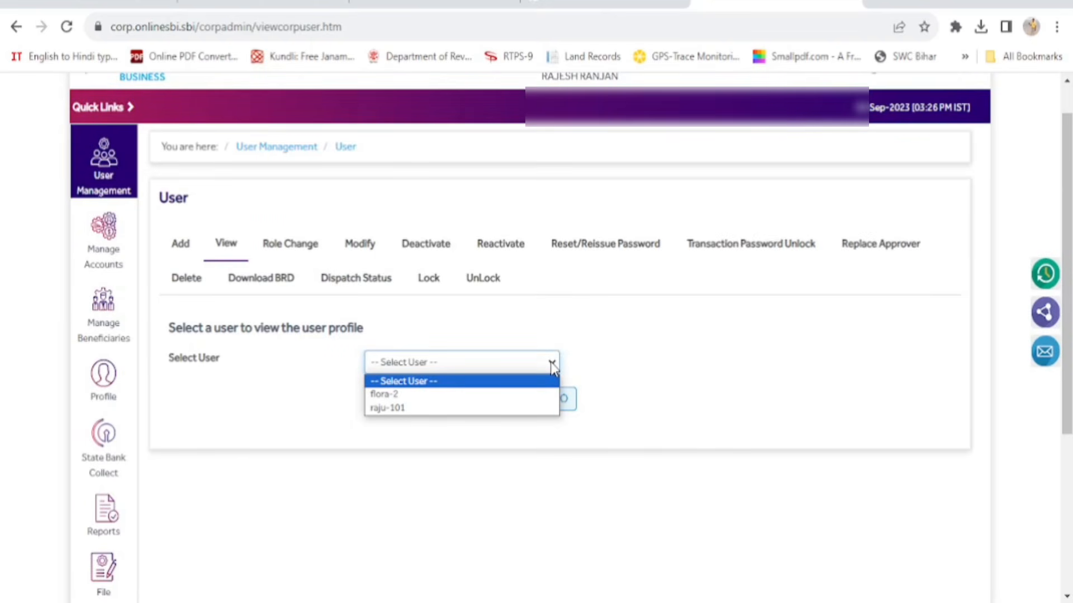
click(479, 397)
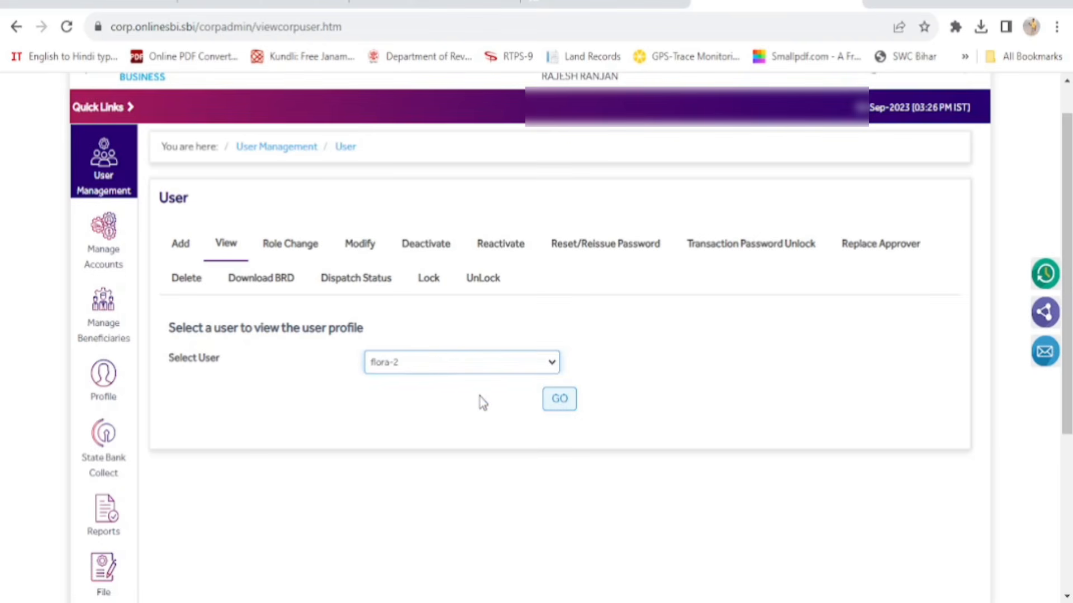
click(564, 403)
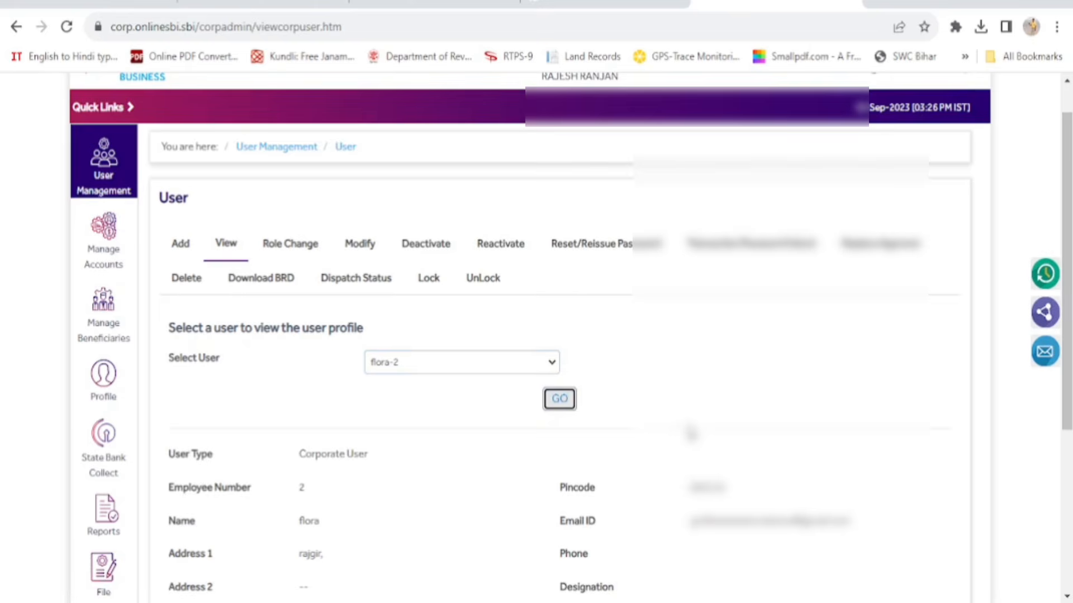
scroll(704, 417, down, 1)
scroll(703, 418, down, 4)
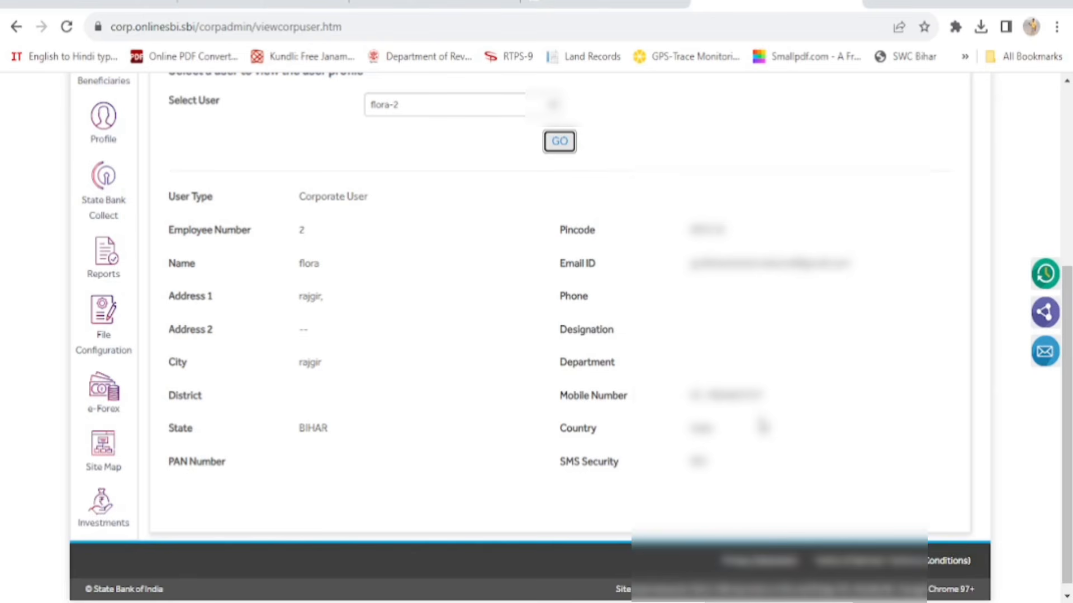
scroll(762, 427, up, 3)
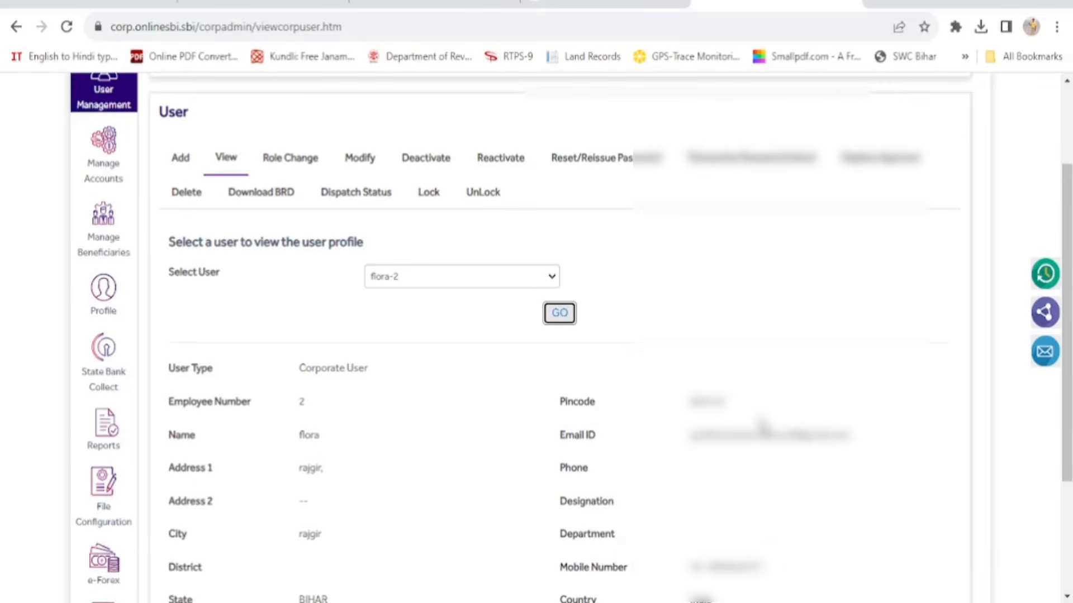
Restart View User, changing the role type from Uploader to User, and submit
click(224, 162)
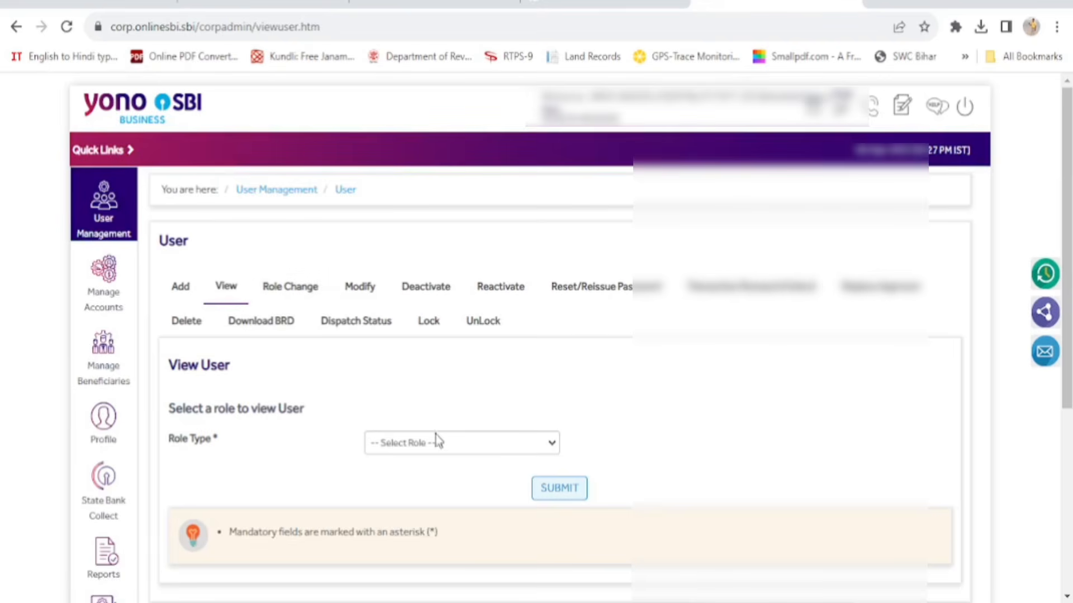
click(552, 444)
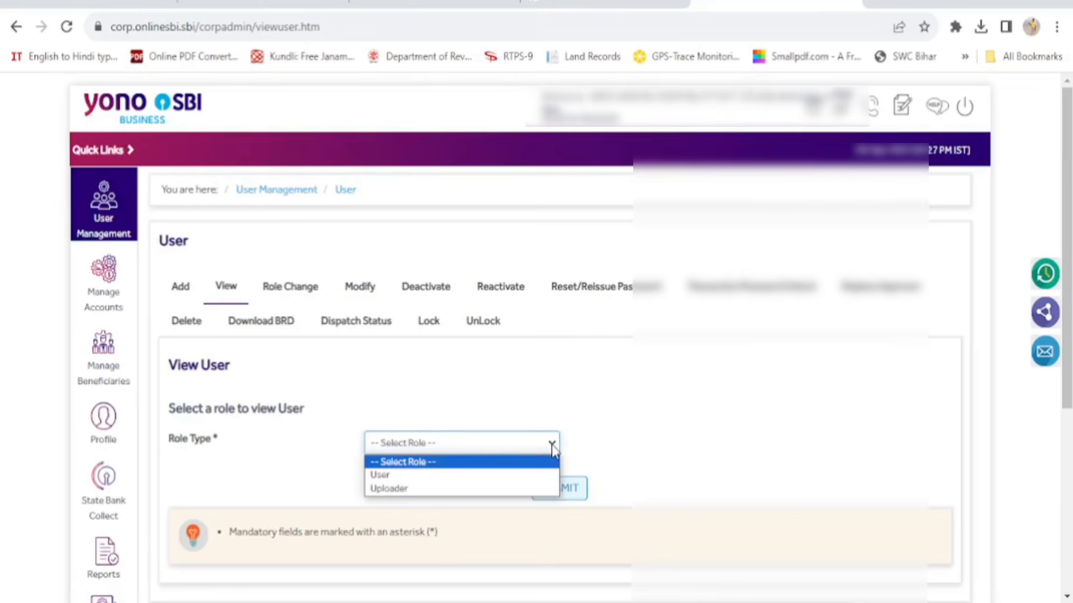
click(472, 490)
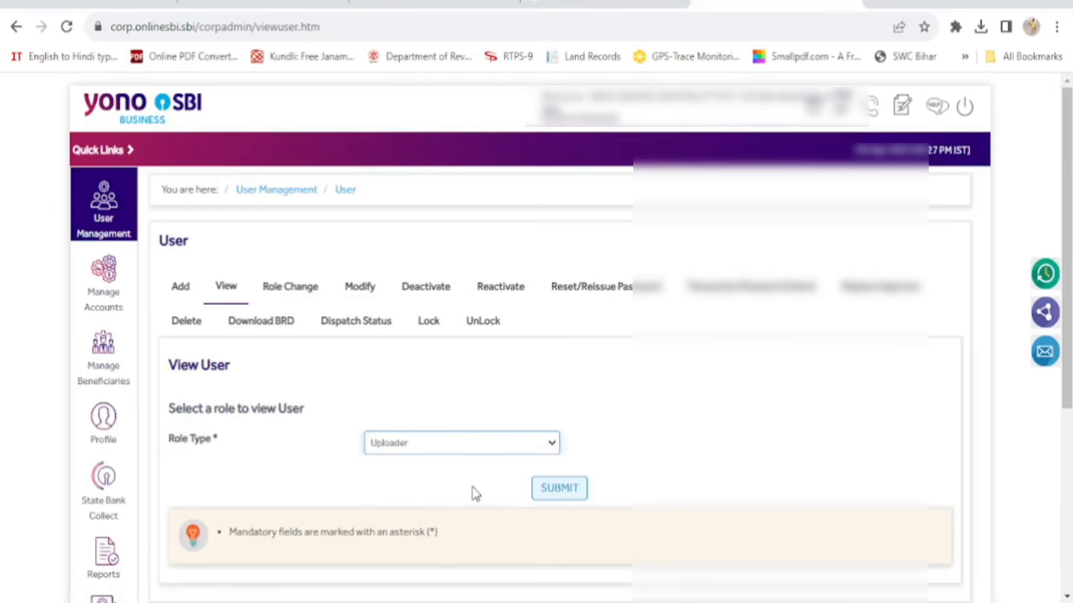
click(550, 447)
click(522, 475)
scroll(630, 448, down, 1)
click(557, 408)
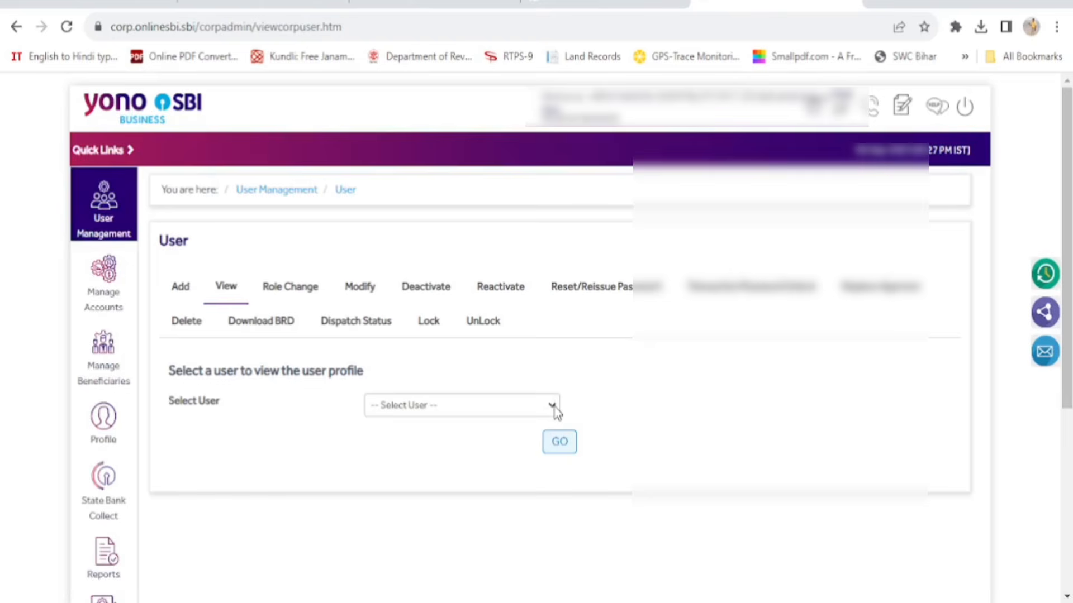
Load the second corporate user's profile, employee number 101
click(555, 409)
click(505, 451)
click(564, 447)
Review employee 101's profile details (city rajgir, state bihar), then reach Manage Beneficiaries in the sidebar
scroll(670, 439, down, 5)
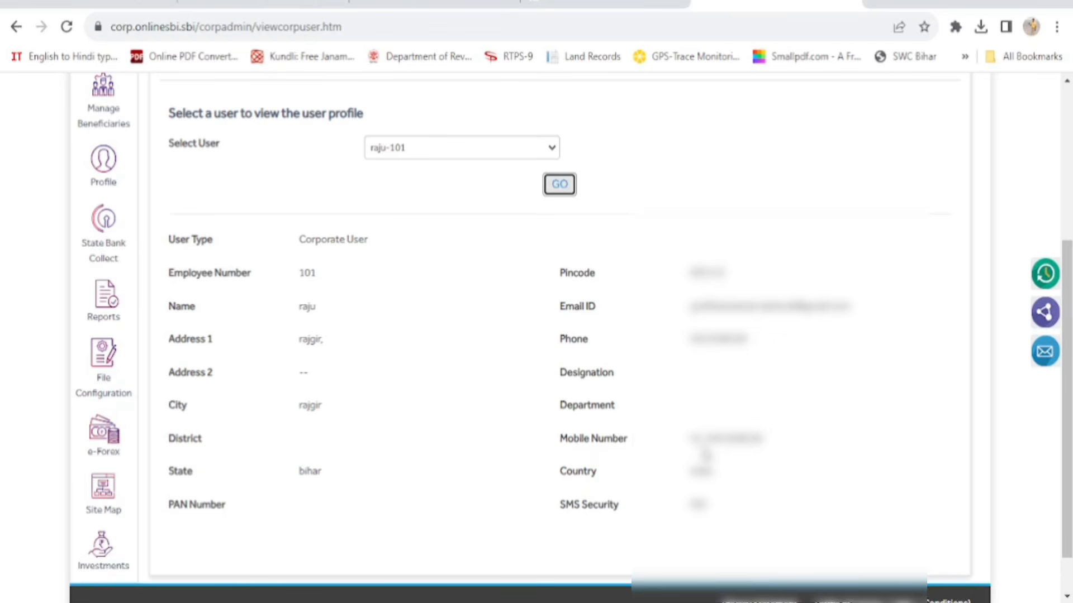
scroll(705, 455, up, 3)
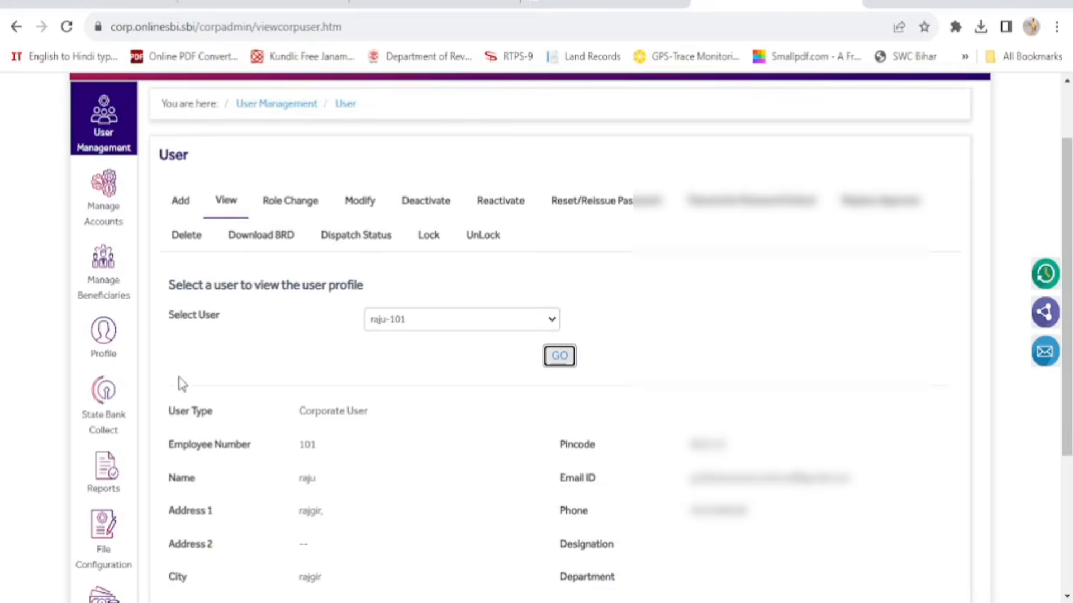
mouse_move(113, 285)
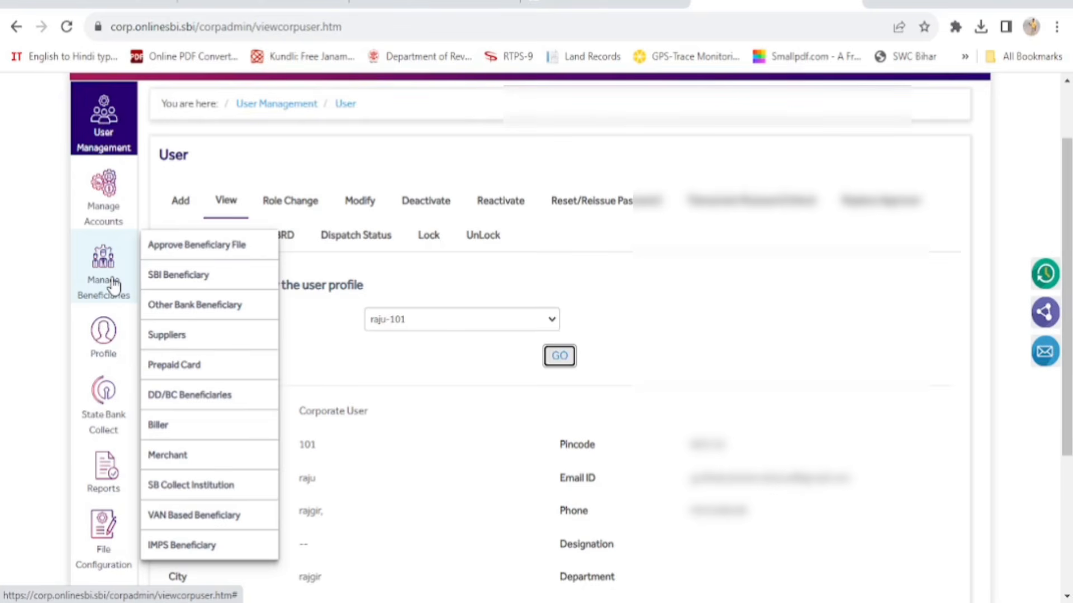
Open a blank SBI Beneficiary add form from the Manage Beneficiaries overview
click(114, 286)
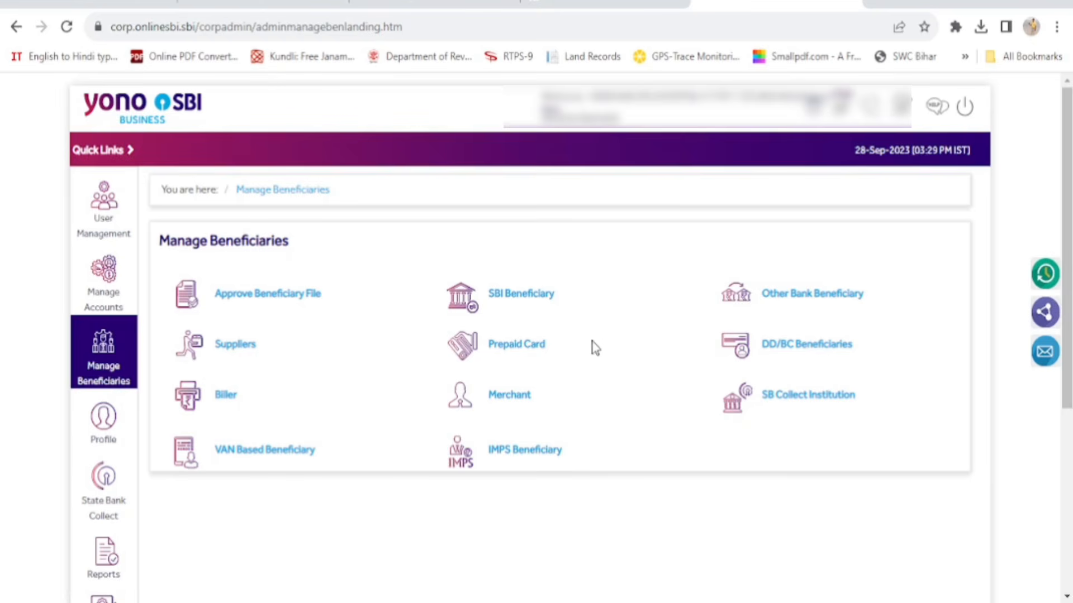
click(519, 300)
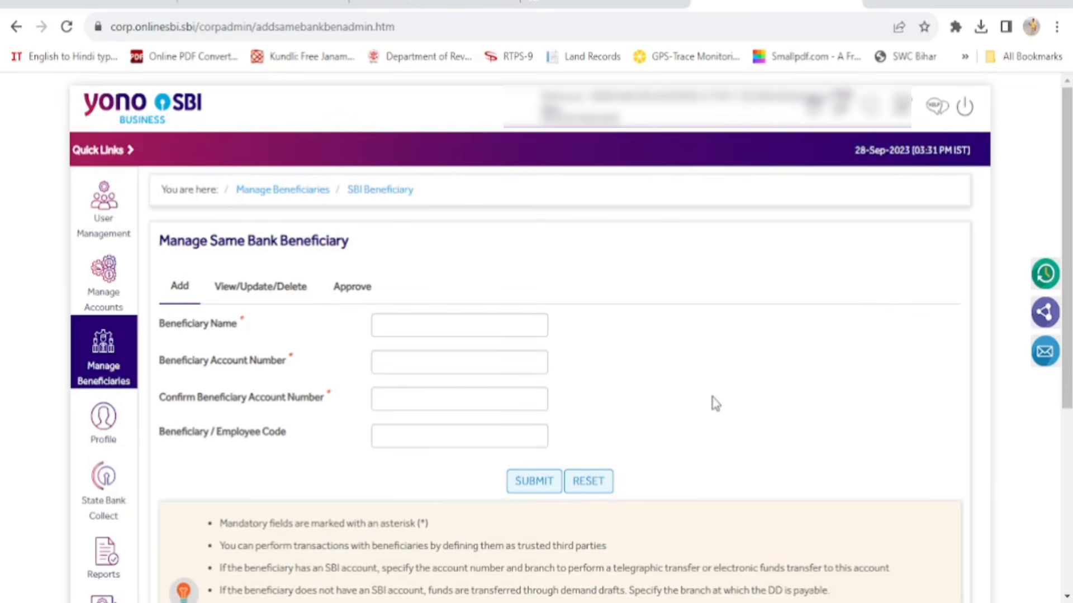
Enter RAJIV SOFTWARE as the beneficiary name and move on to the account number
click(415, 327)
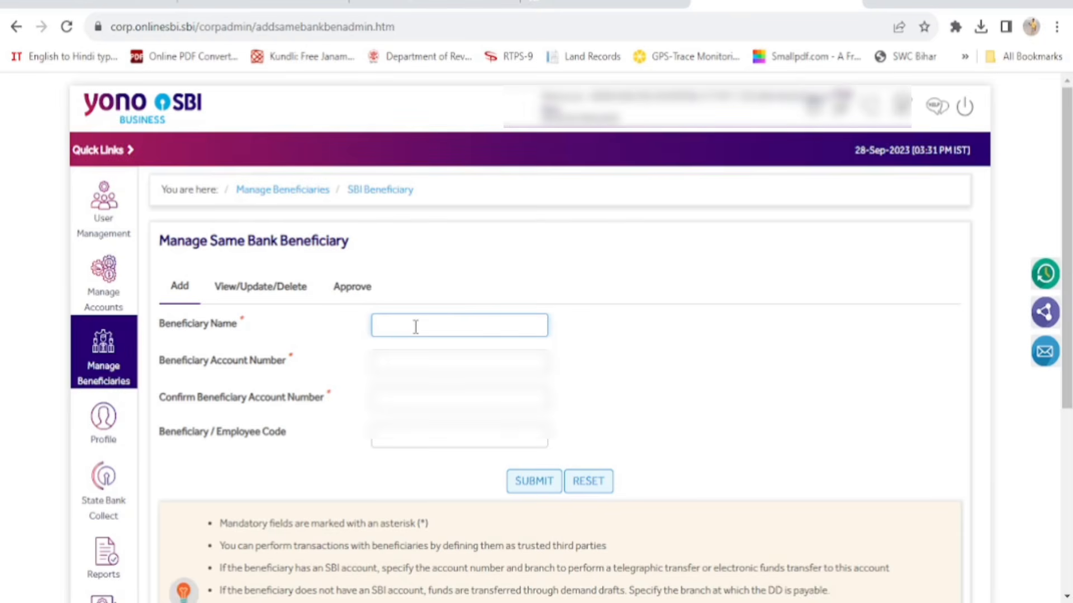
text(RAJIV)
text(SOFTWARE)
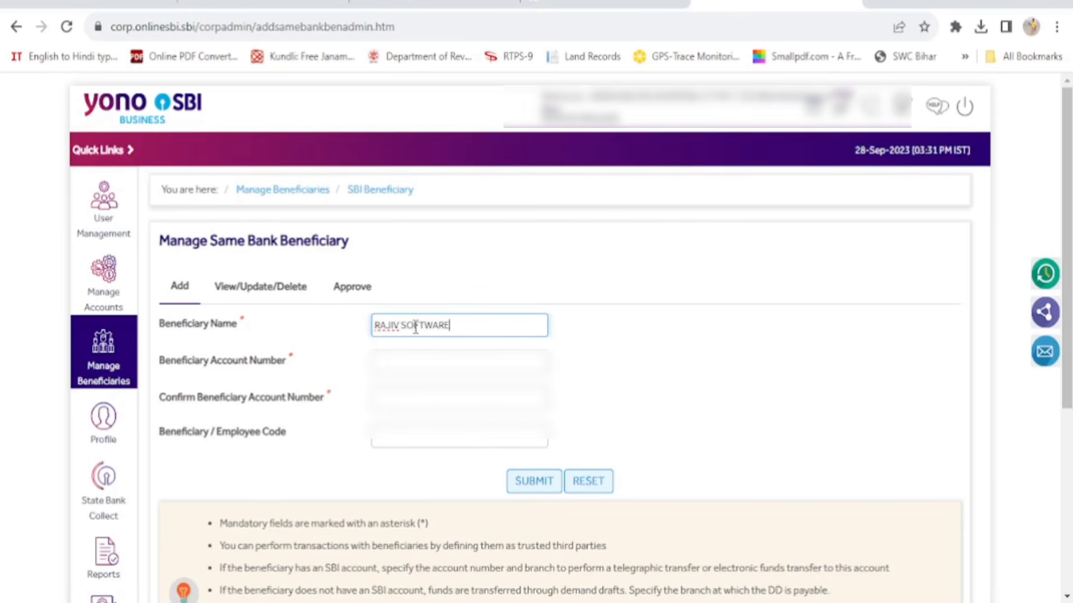
key(Tab)
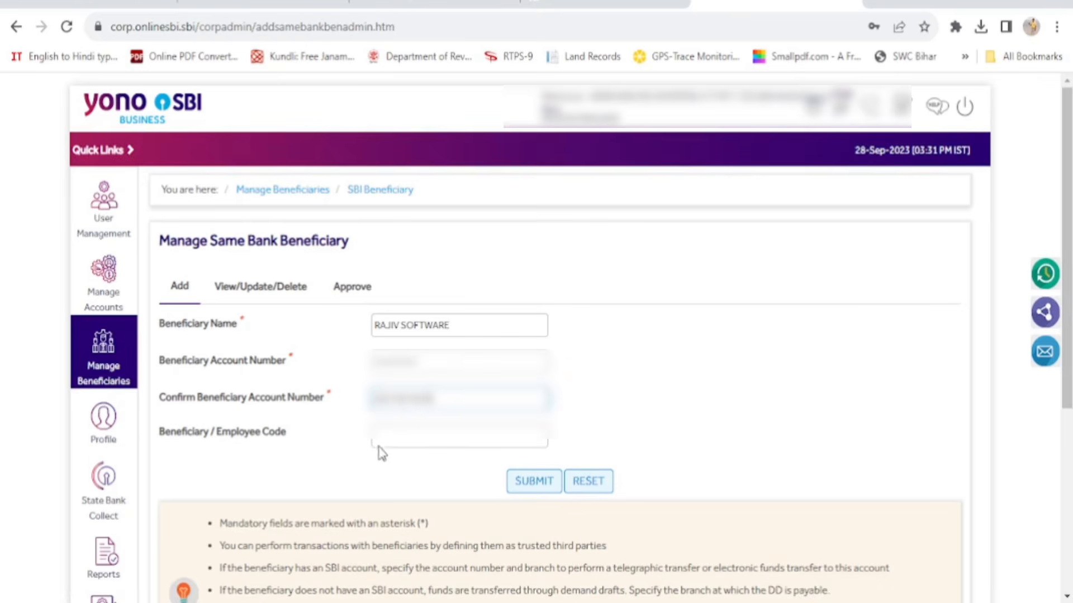
Submit RAJIV SOFTWARE and check the confirmation showing branch CIVIL LINES SAUGOR
click(530, 482)
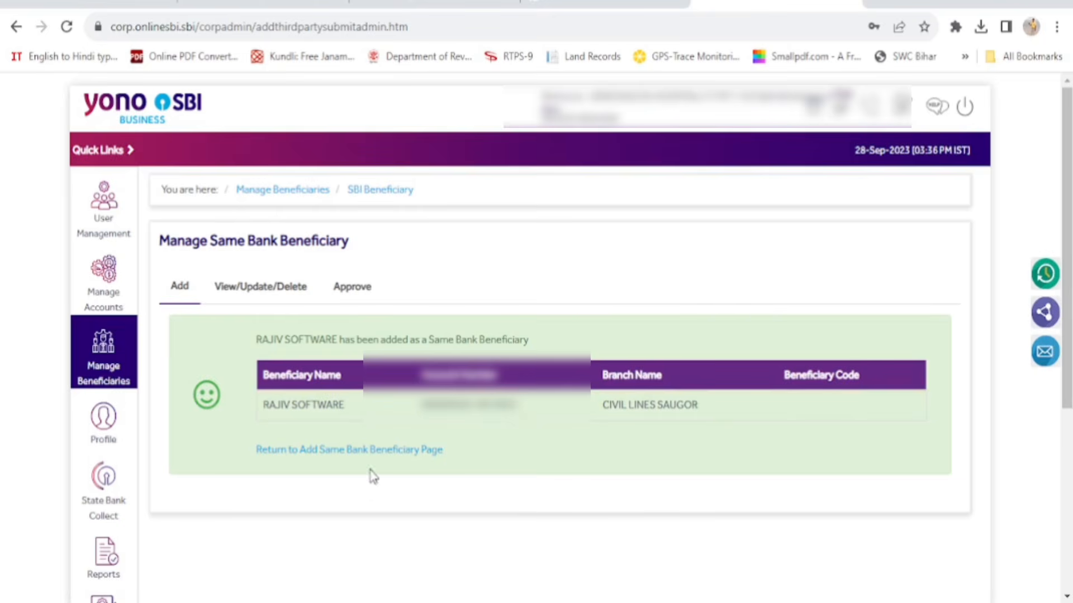
mouse_move(96, 367)
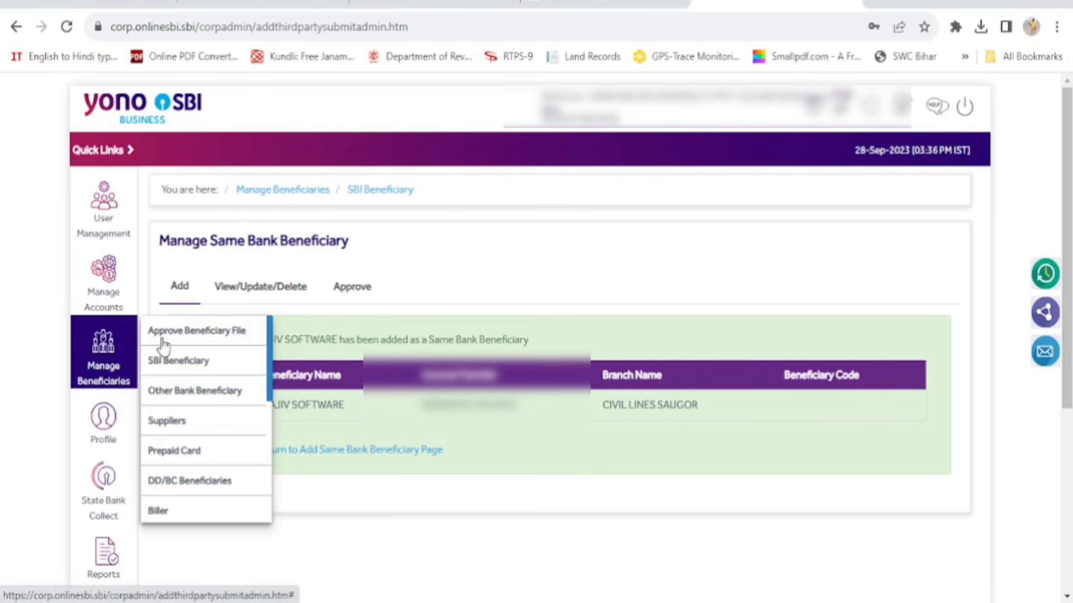
Check same-bank beneficiary approvals (none pending), then go to View/Update/Delete
click(352, 292)
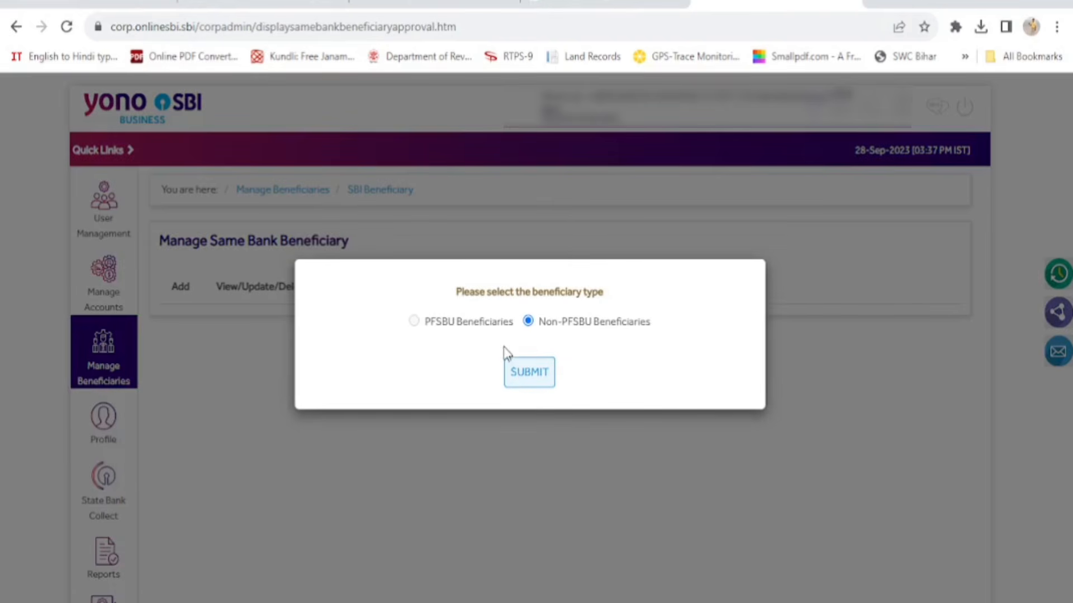
click(523, 379)
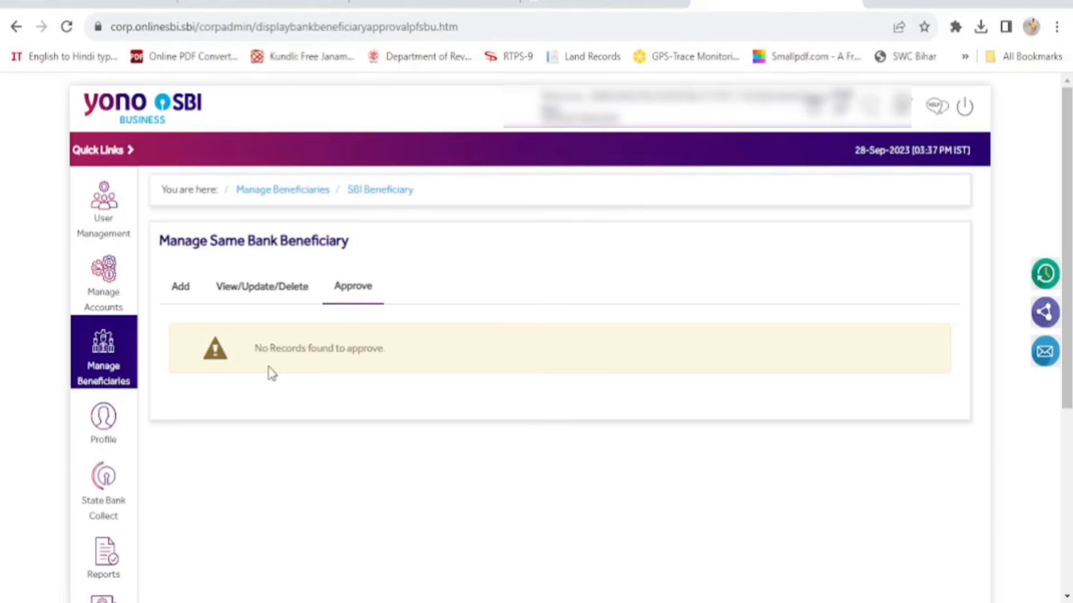
click(260, 297)
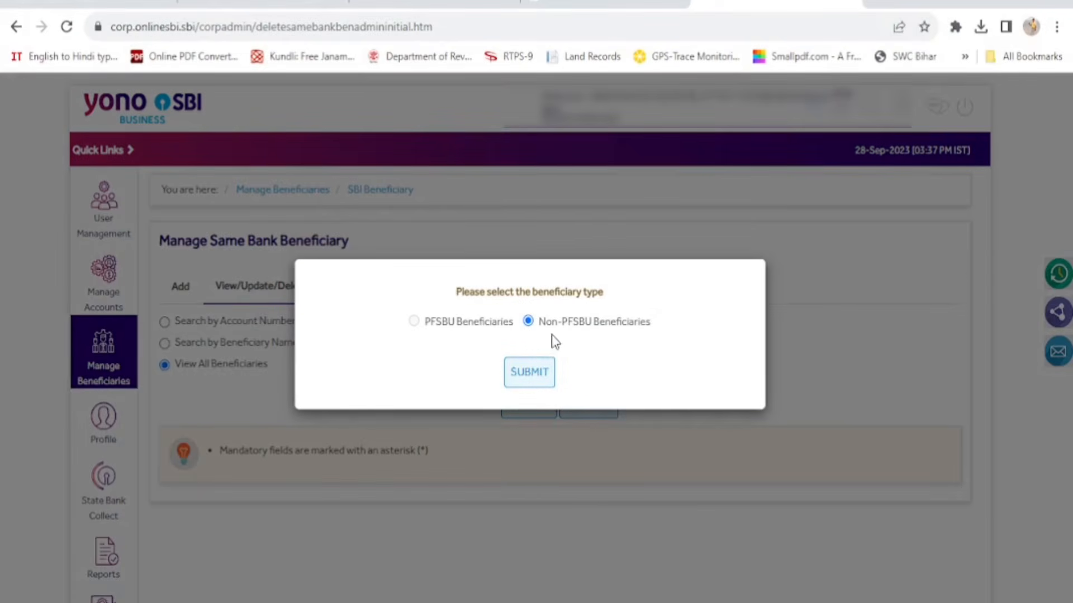
List all nine Non-PFSBU same-bank beneficiaries, including RAJIV SOFTWARE, and select one
click(528, 373)
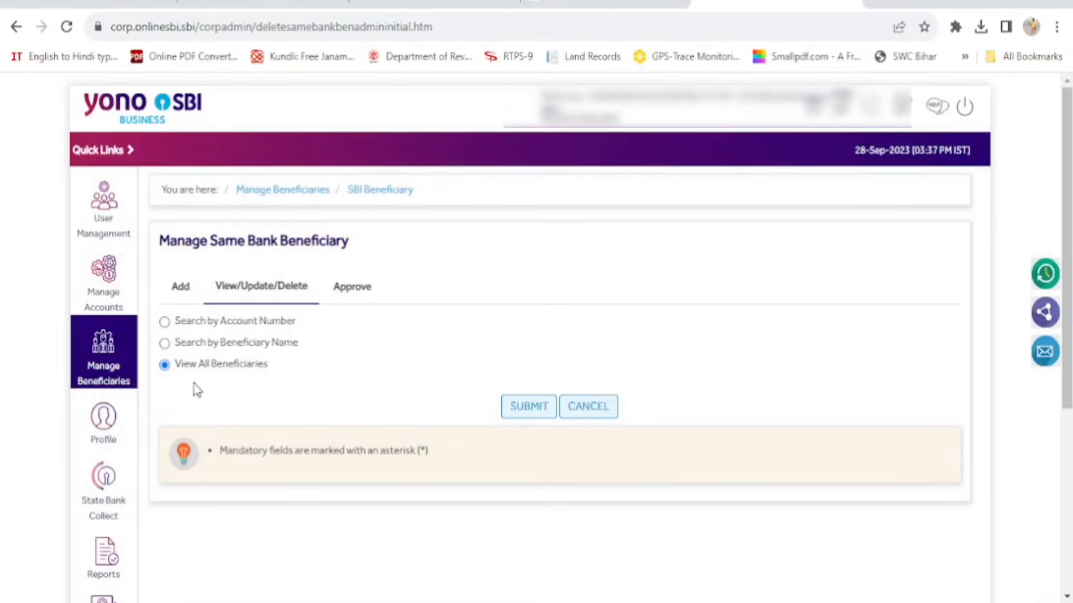
click(526, 410)
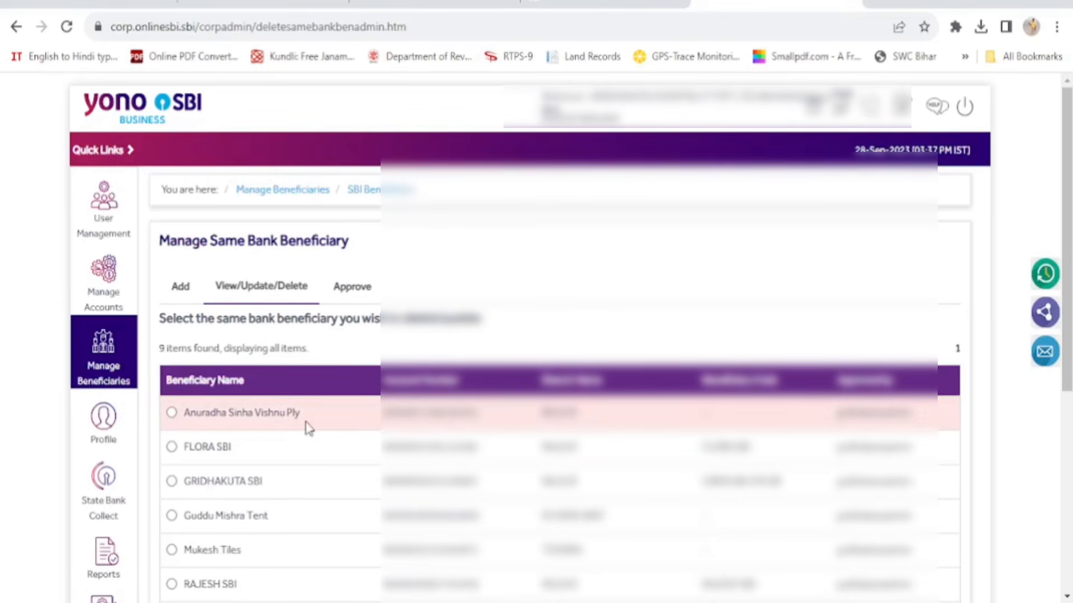
scroll(291, 445, down, 3)
scroll(291, 445, down, 2)
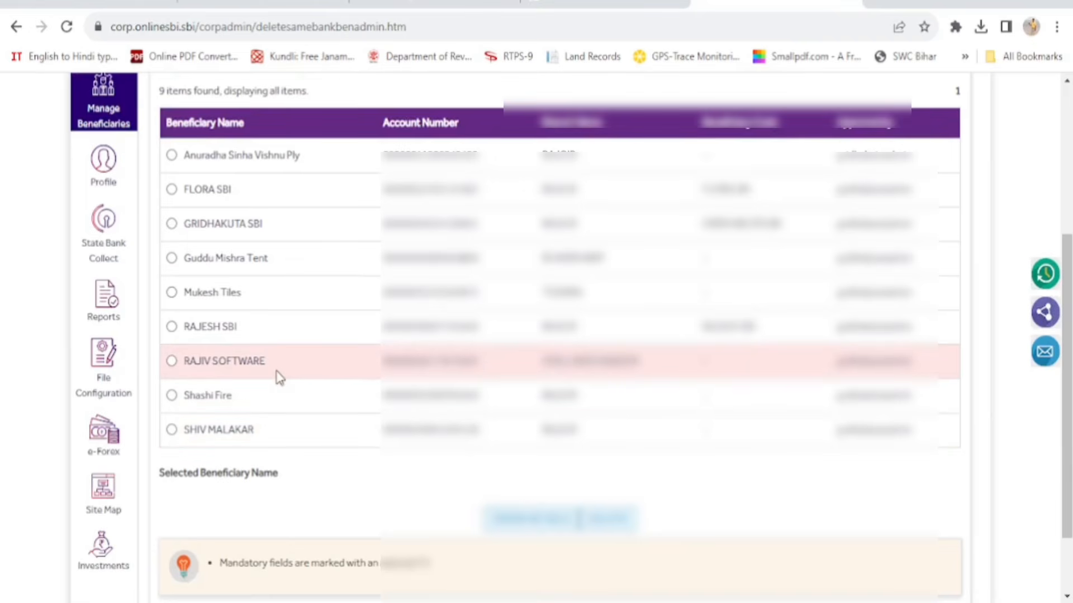
click(172, 362)
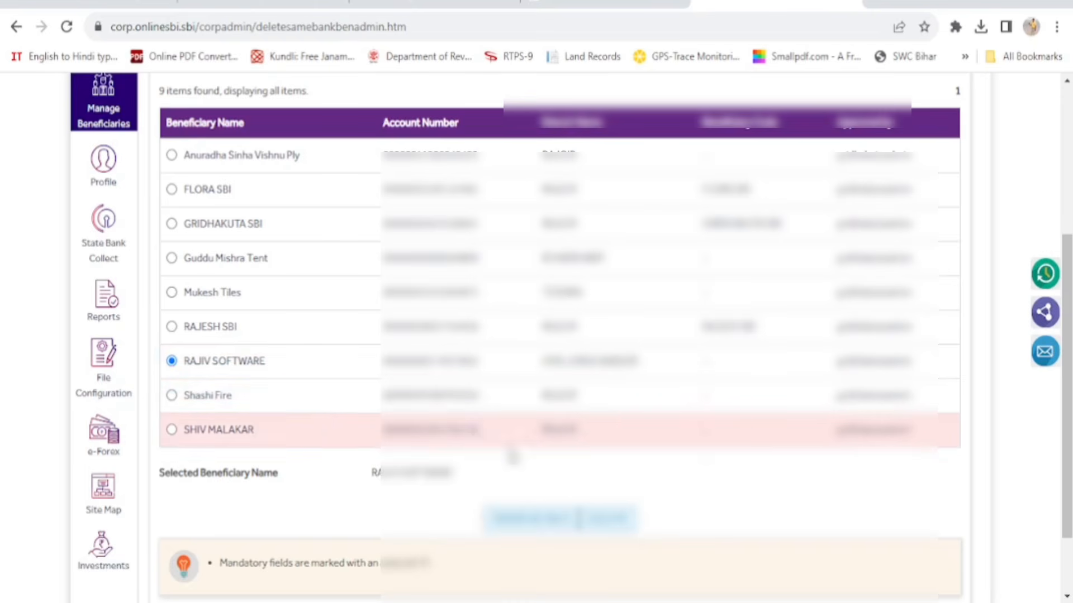
scroll(455, 387, up, 5)
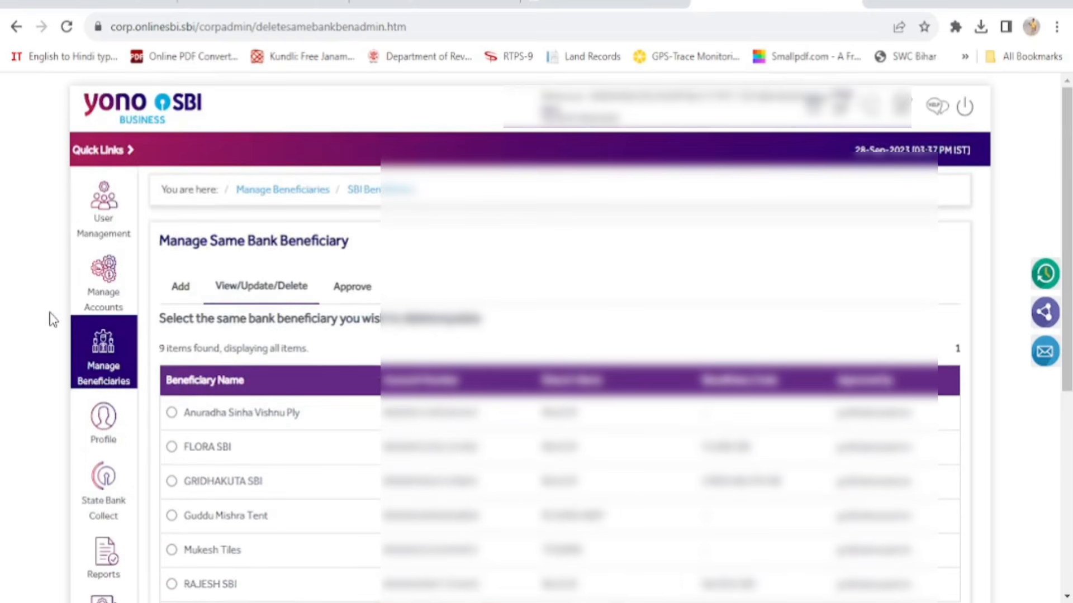
Return to the Manage Beneficiaries overview showing SBI, Other Bank and IMPS options
click(103, 363)
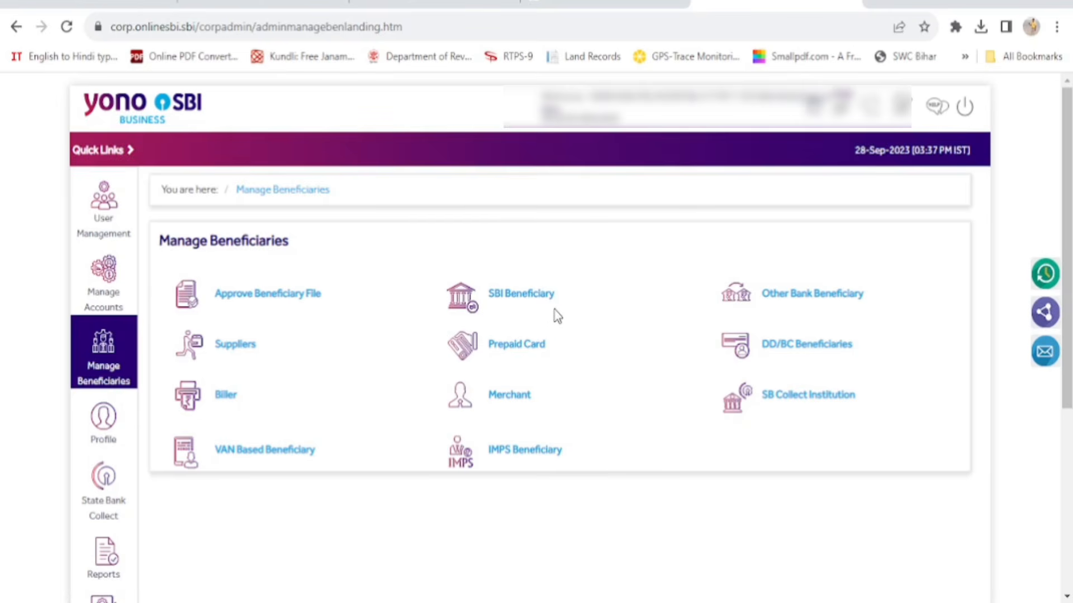
Start an Other Bank Beneficiary, entering DHIRAJ GLASS DELHI as the beneficiary name
click(804, 297)
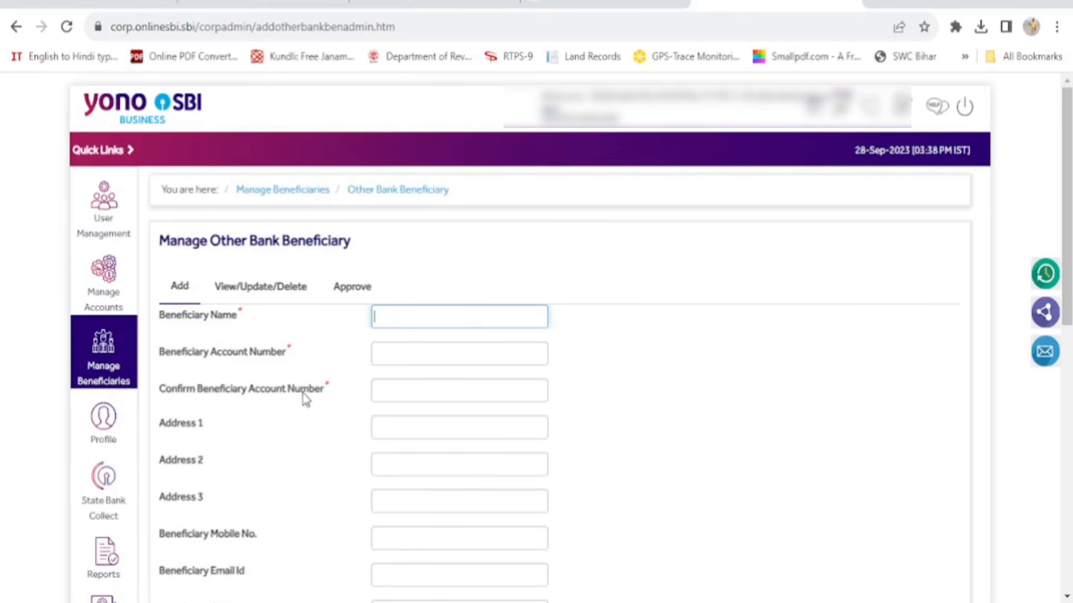
scroll(329, 414, down, 2)
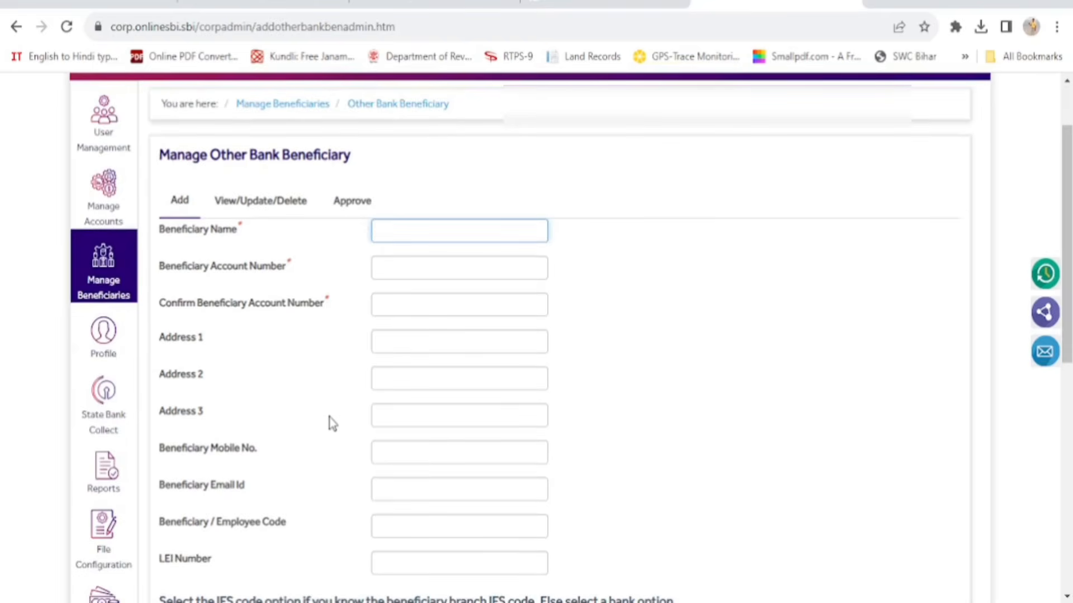
scroll(242, 400, down, 3)
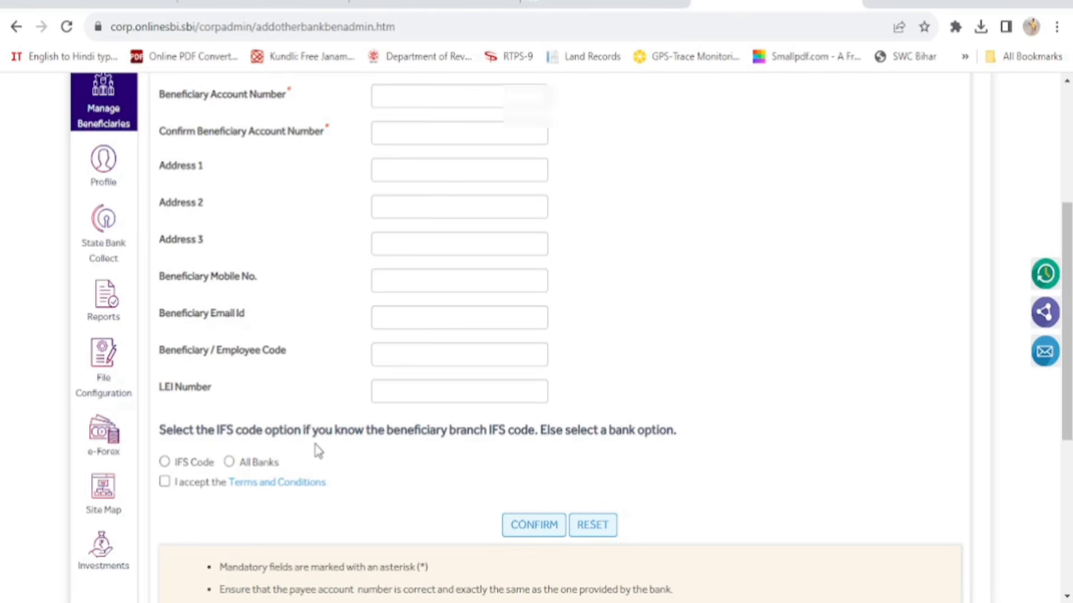
scroll(318, 451, up, 5)
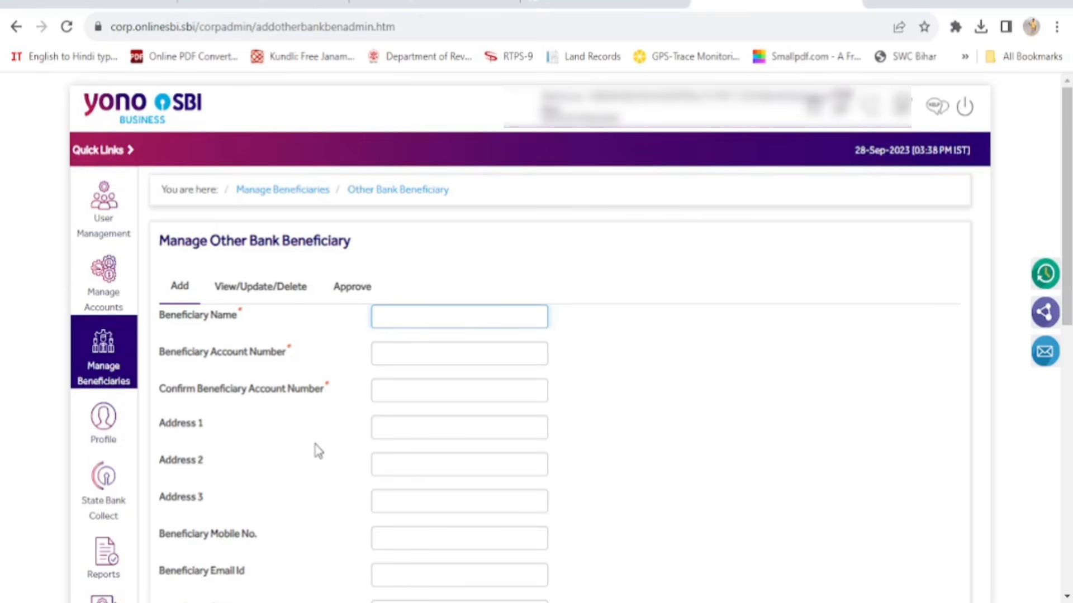
text(DHIRAJ GLASS DELHI)
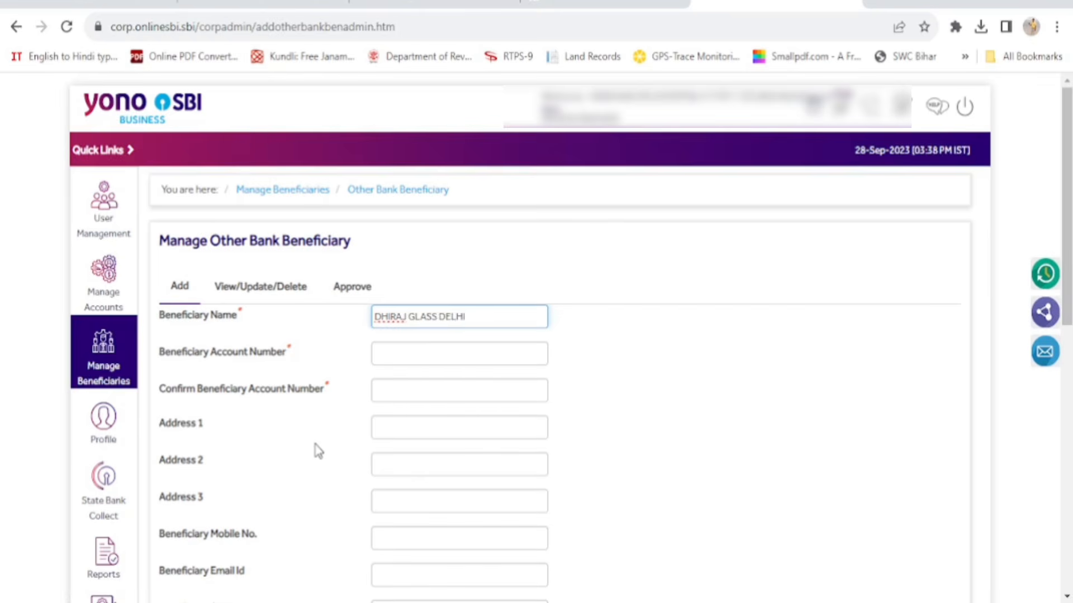
key(Tab)
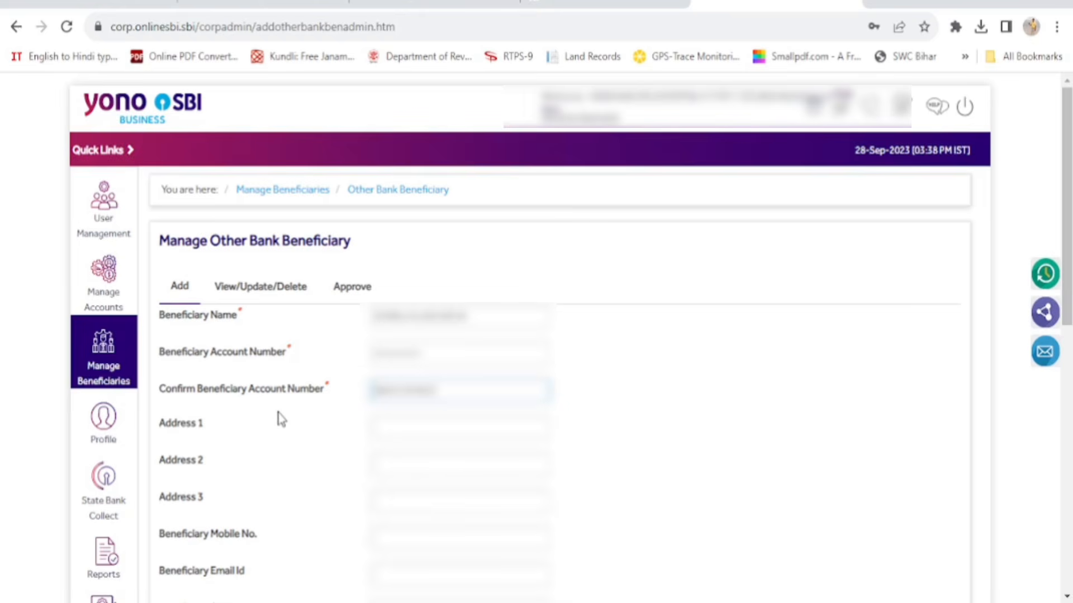
scroll(393, 415, down, 6)
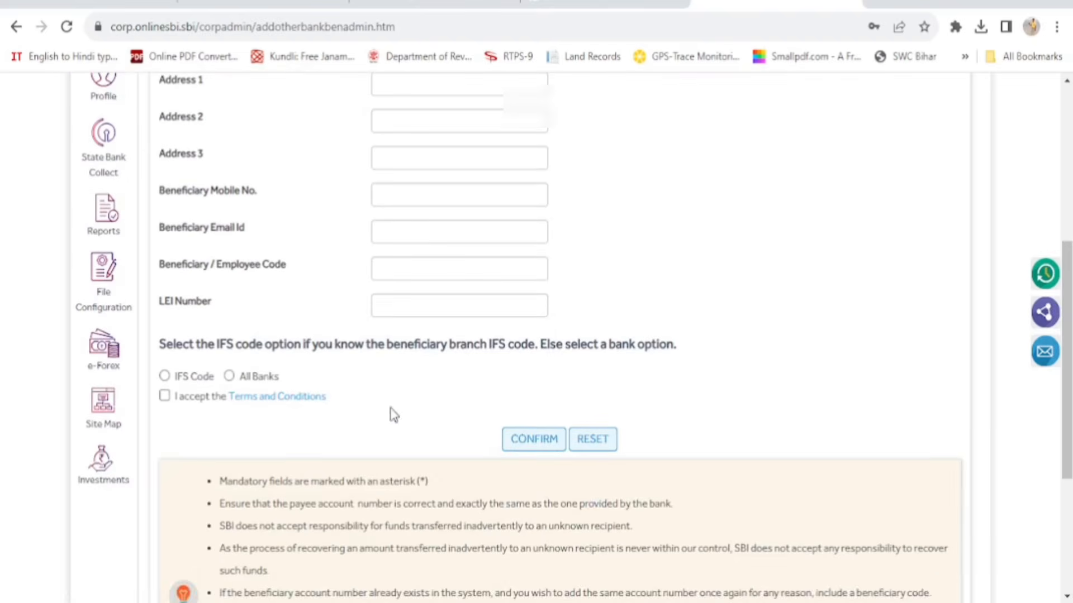
Identify the bank by IFS code DBSS0IN0811, accept the terms, and confirm
click(164, 375)
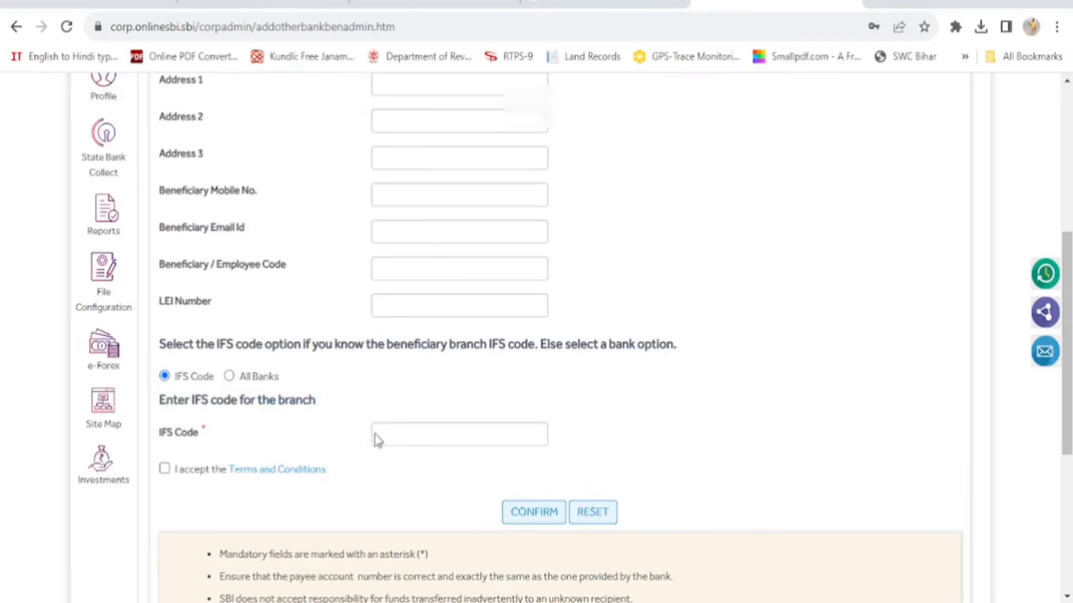
click(407, 437)
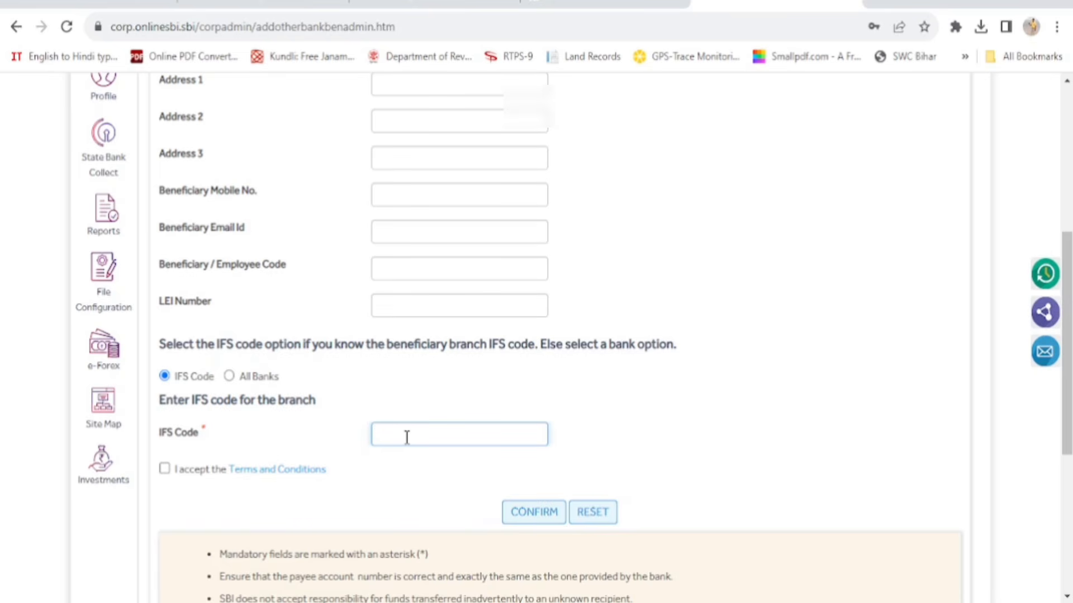
text(DBSS0IN0811)
click(165, 471)
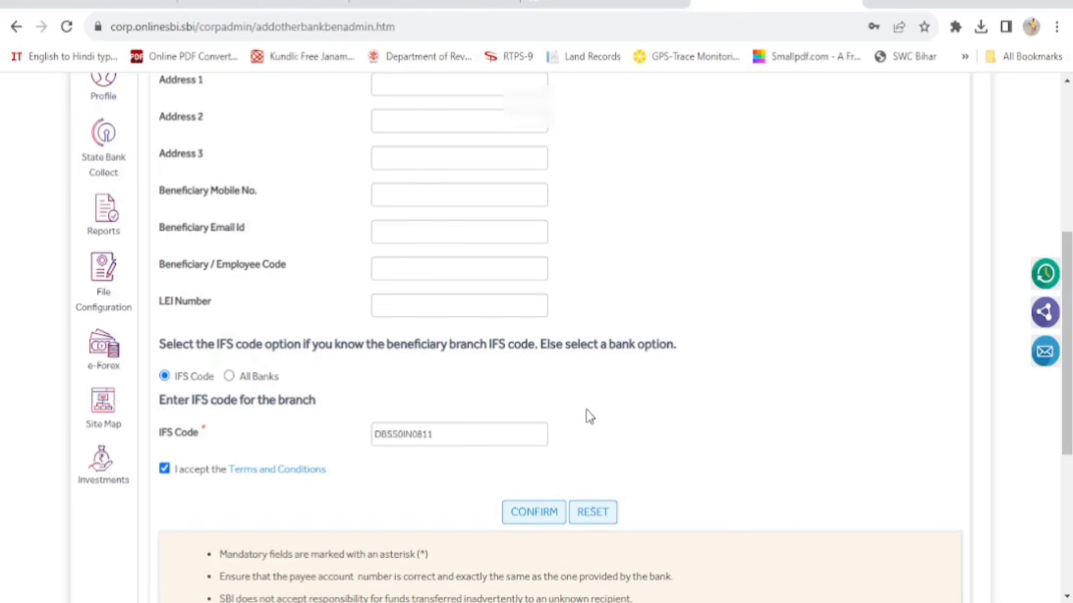
click(527, 514)
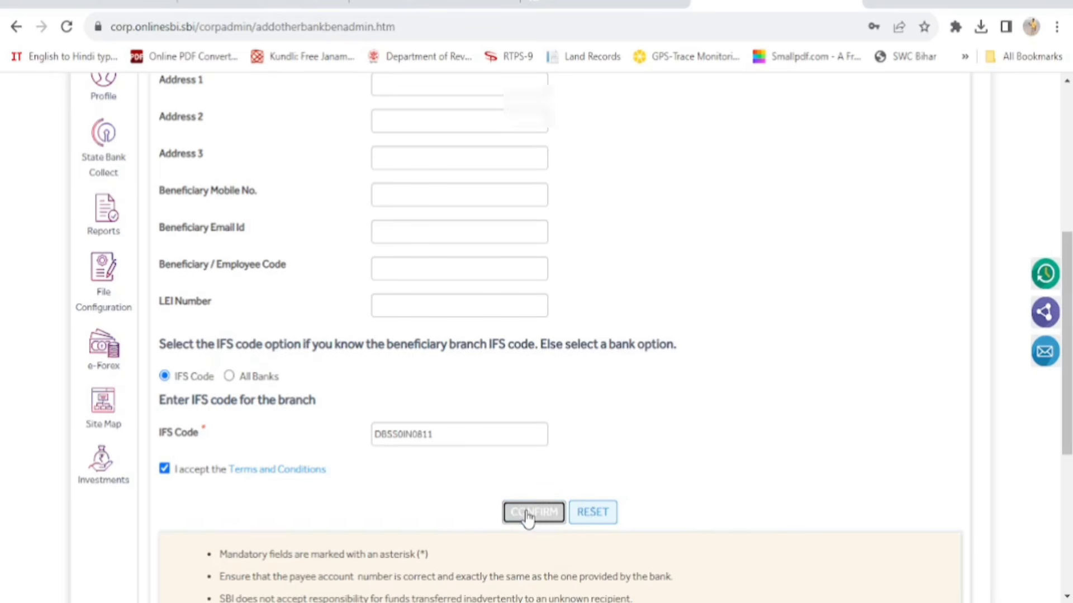
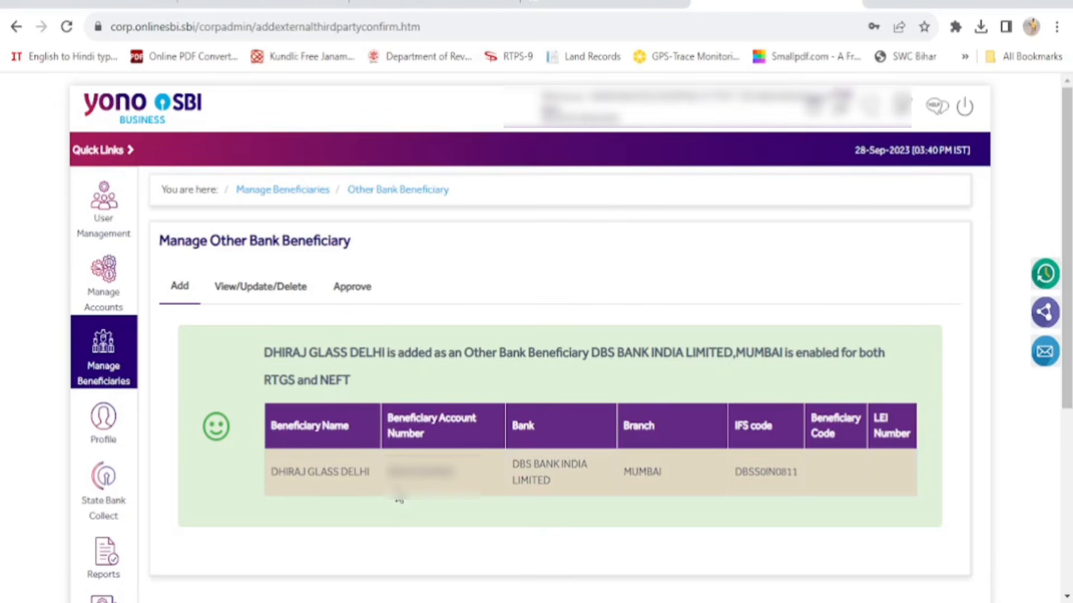
List all Non-PFSBU (other-bank) beneficiaries from View/Update/Delete
scroll(503, 492, down, 3)
scroll(532, 481, up, 3)
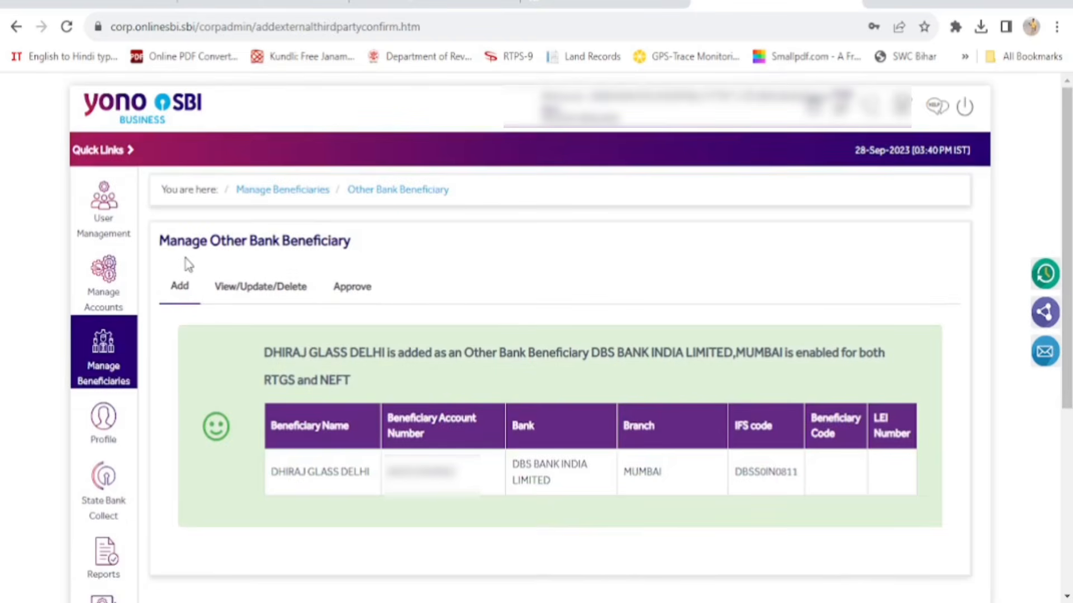
click(261, 297)
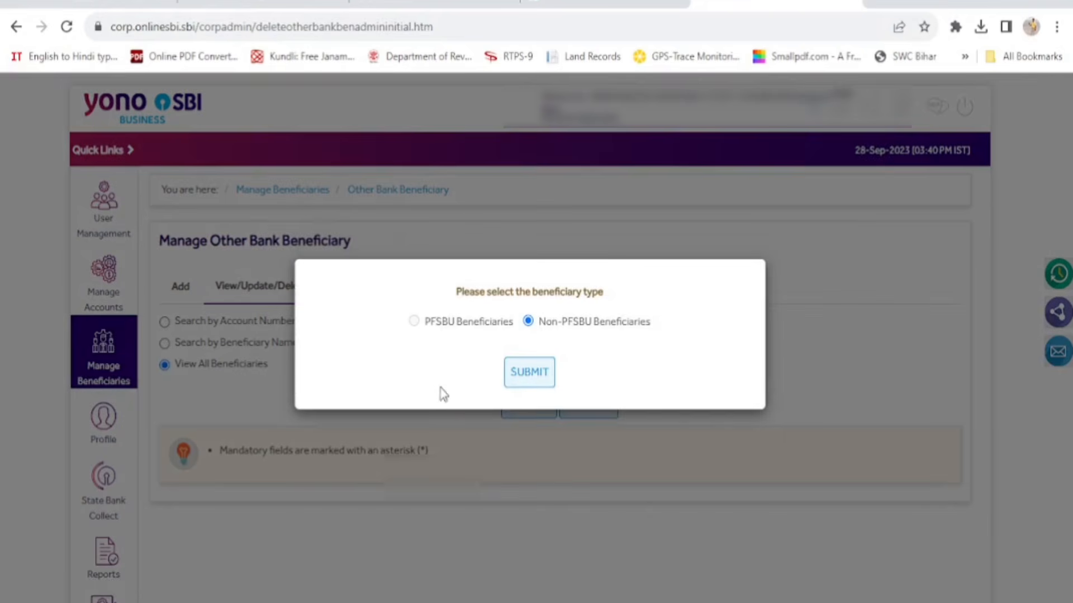
click(514, 383)
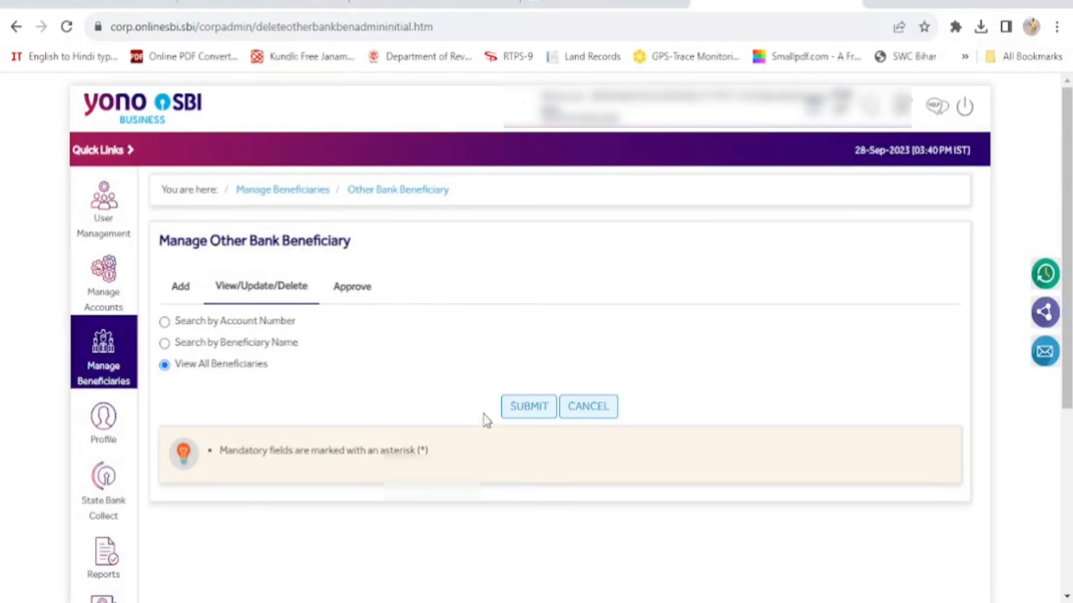
click(525, 408)
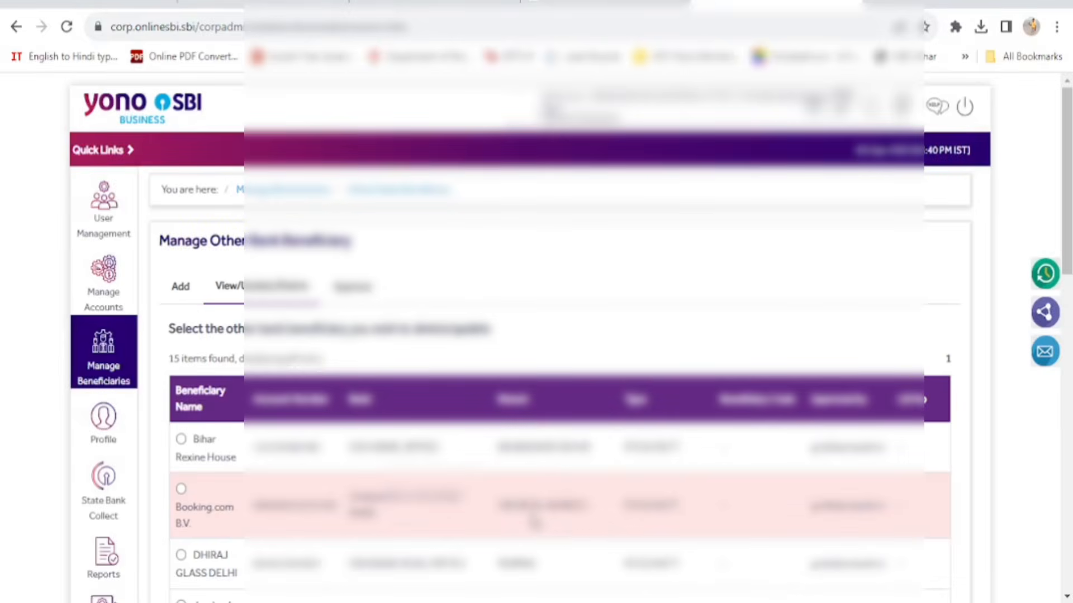
Look through the 15 beneficiaries and select DHIRAJ GLASS DELHI
scroll(535, 520, down, 1)
scroll(535, 520, down, 4)
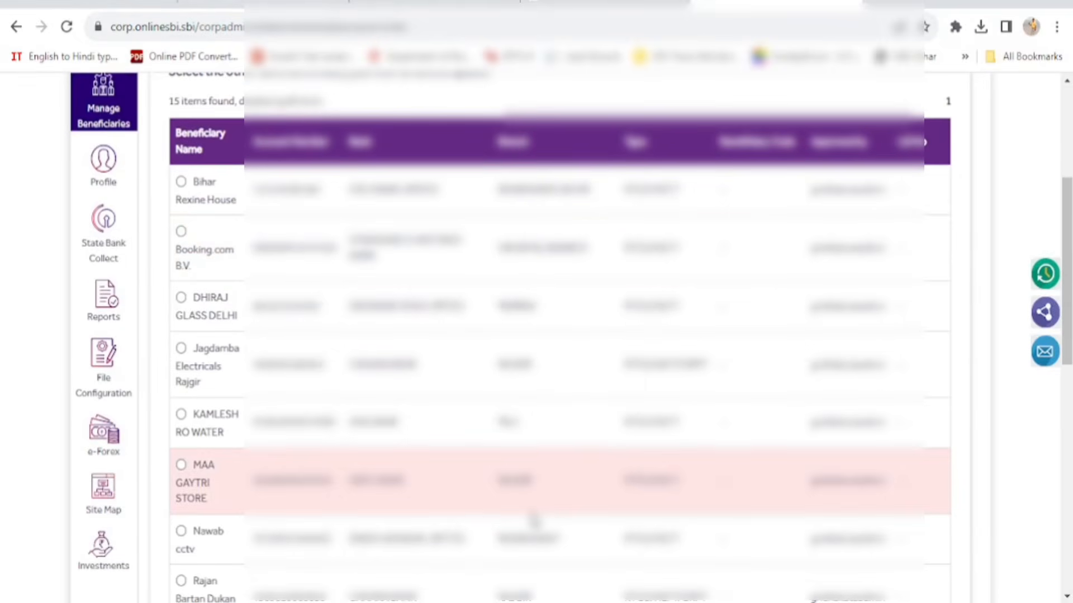
scroll(535, 521, down, 3)
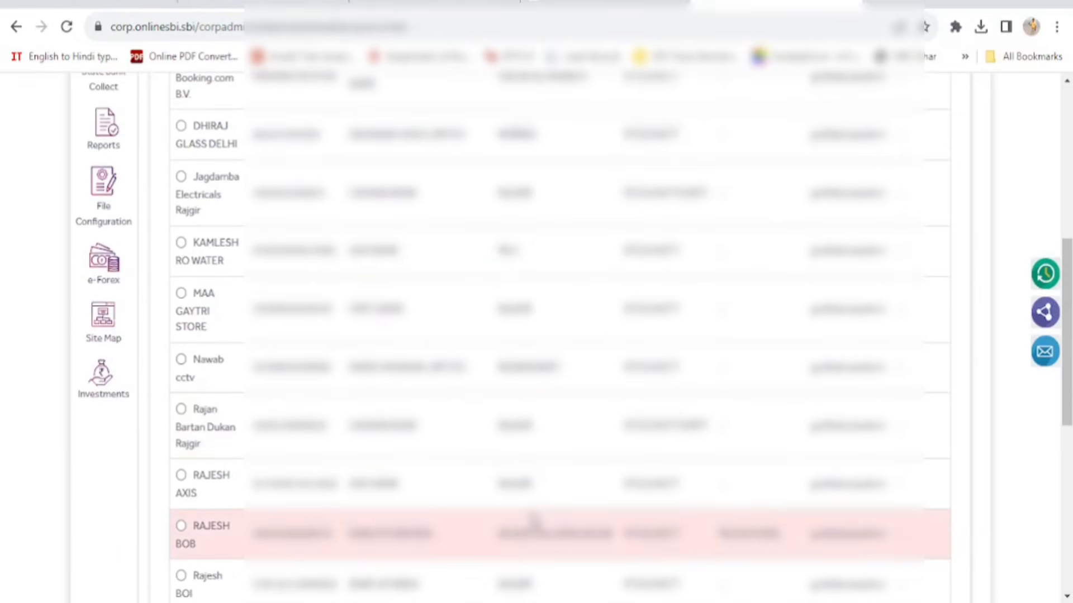
scroll(514, 505, down, 5)
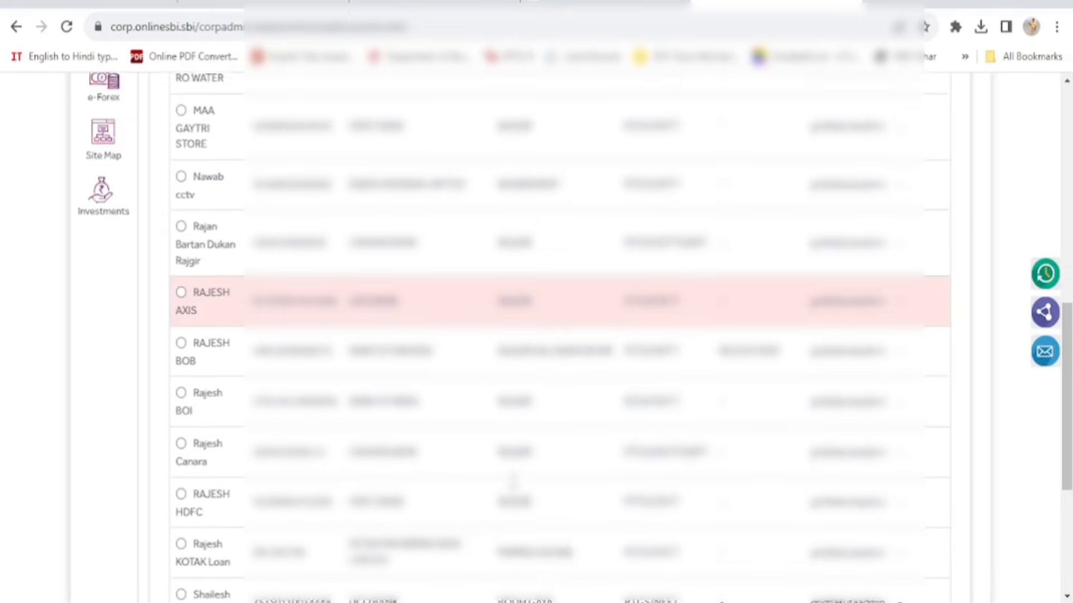
scroll(513, 484, up, 4)
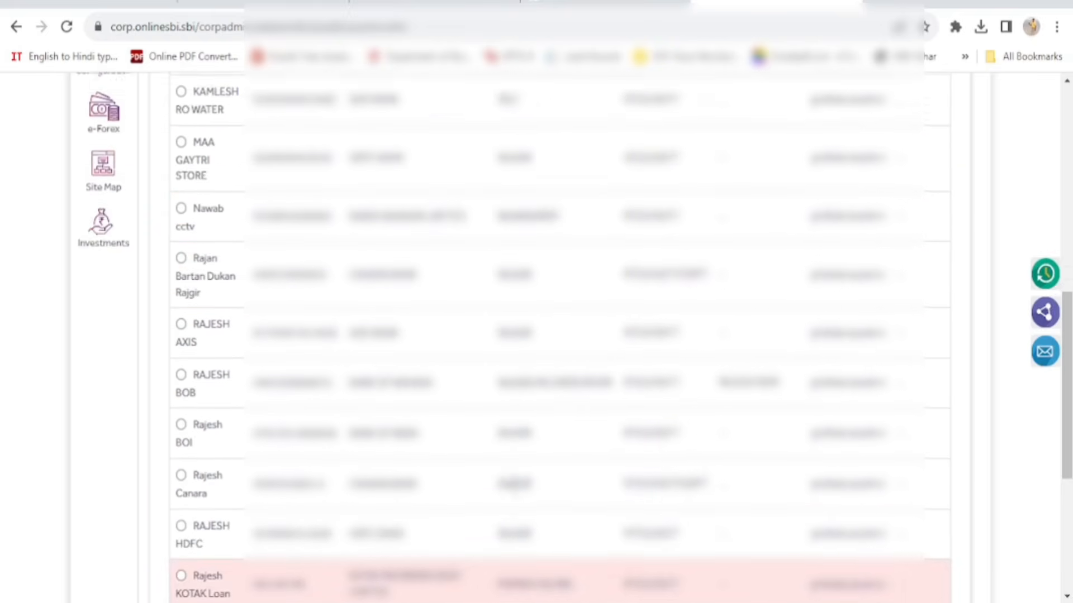
scroll(513, 492, up, 2)
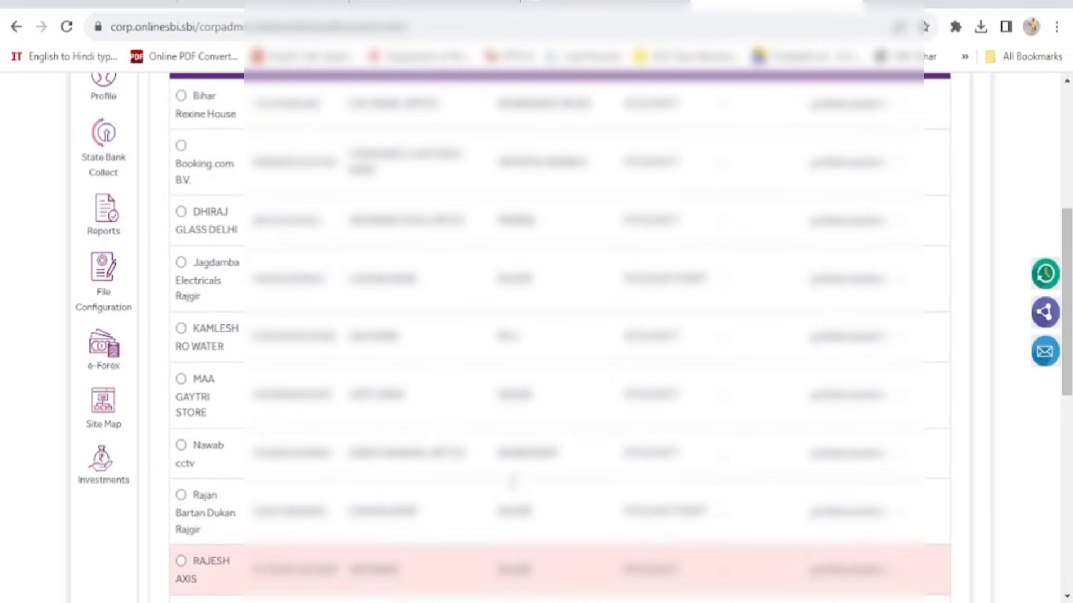
click(181, 211)
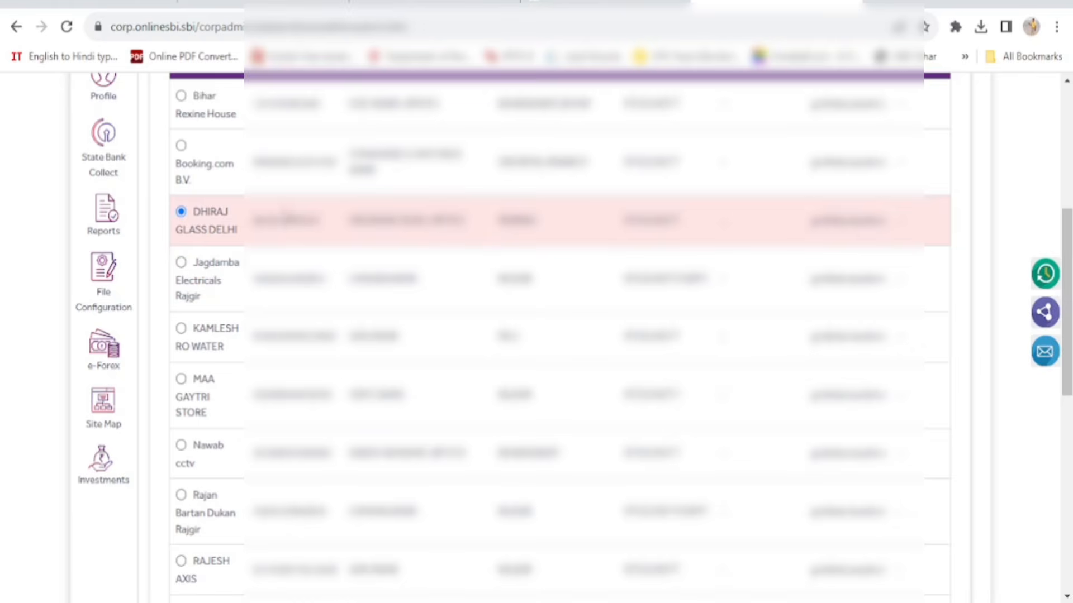
scroll(312, 226, up, 3)
scroll(312, 226, up, 4)
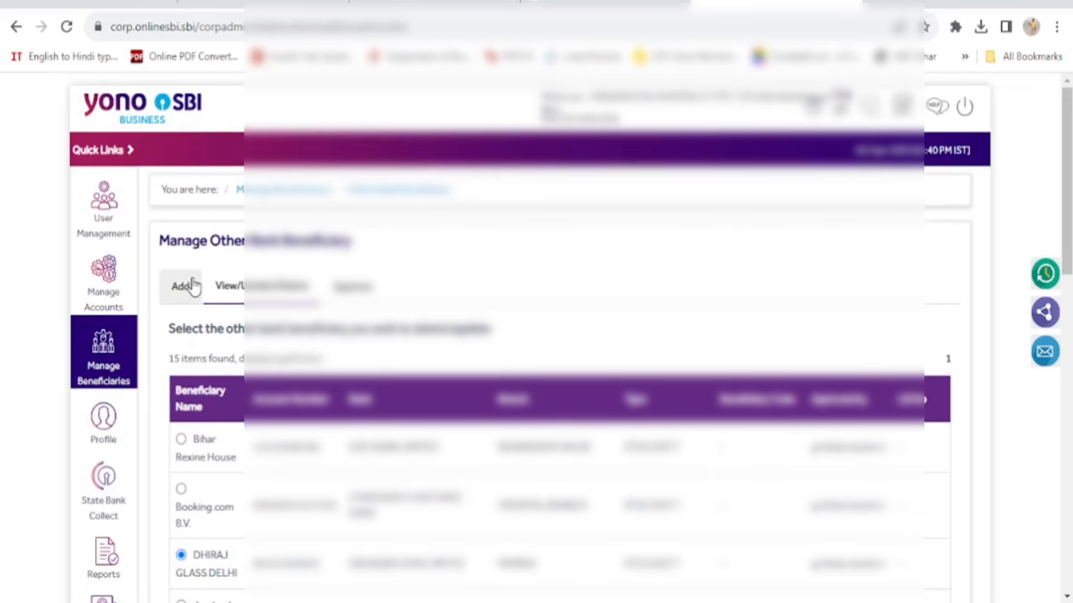
Move from Manage Accounts and Manage Beneficiaries to the User Management page
click(98, 292)
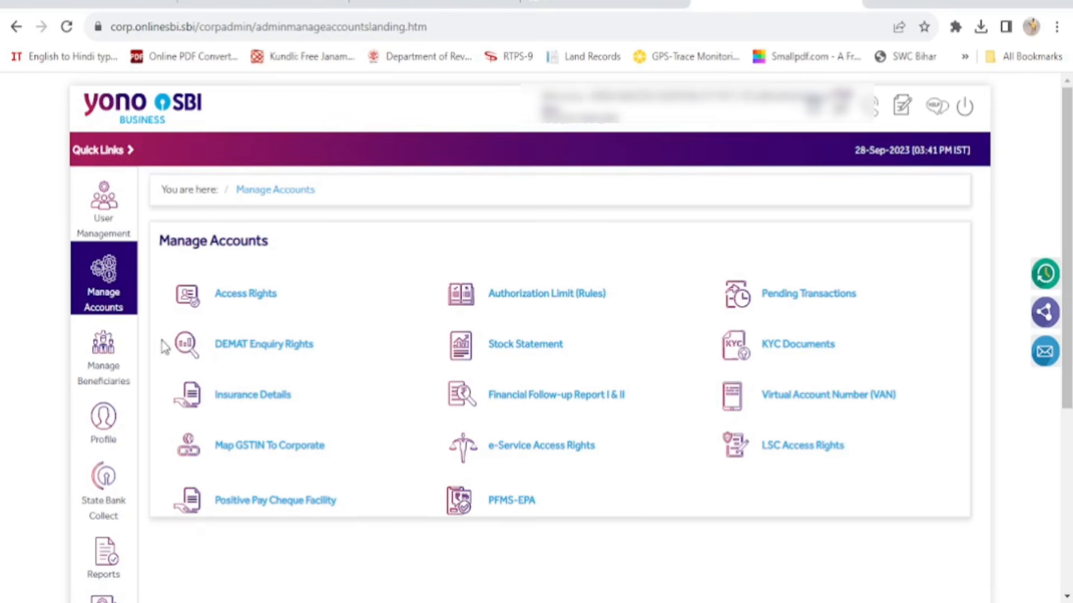
mouse_move(115, 296)
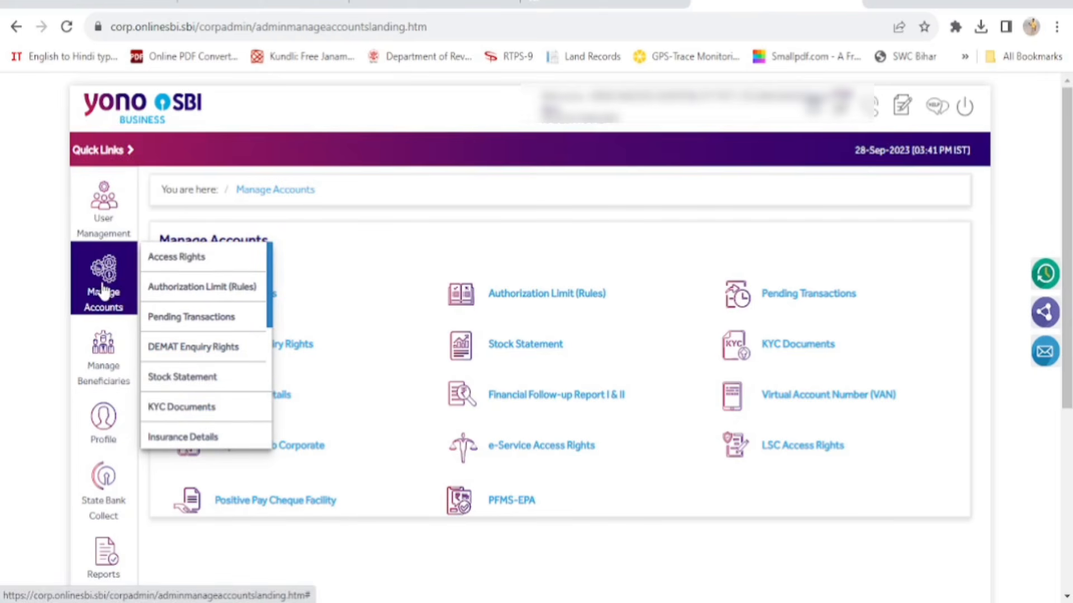
click(111, 367)
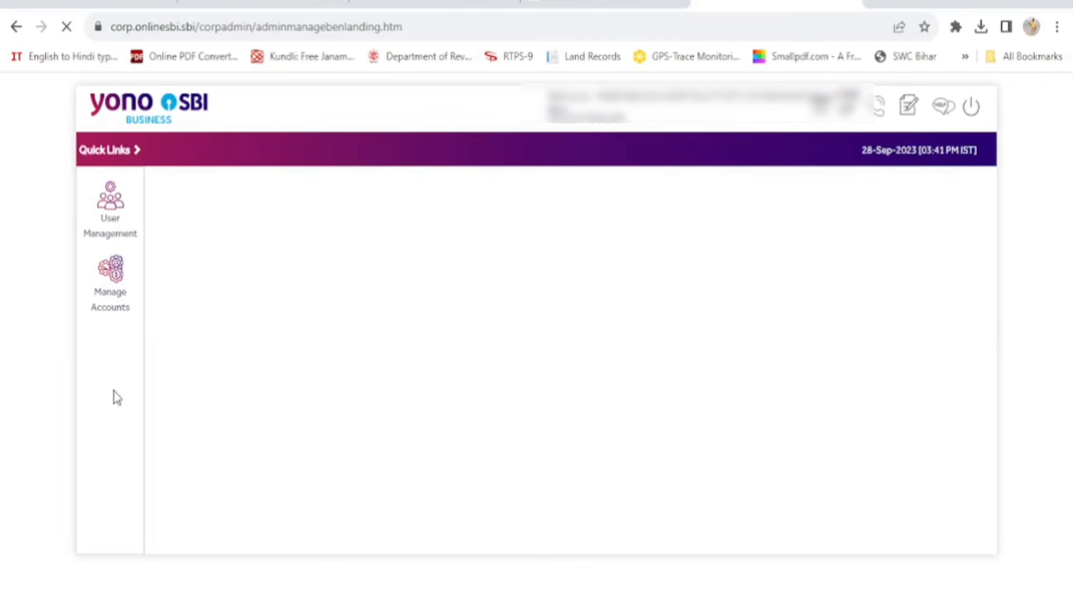
mouse_move(115, 397)
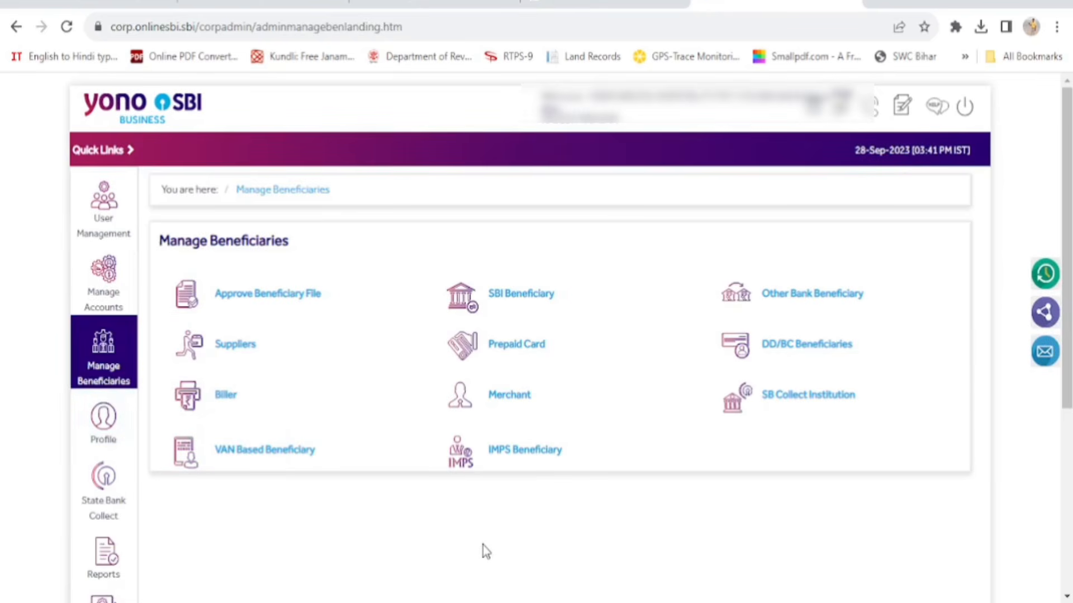
mouse_move(104, 212)
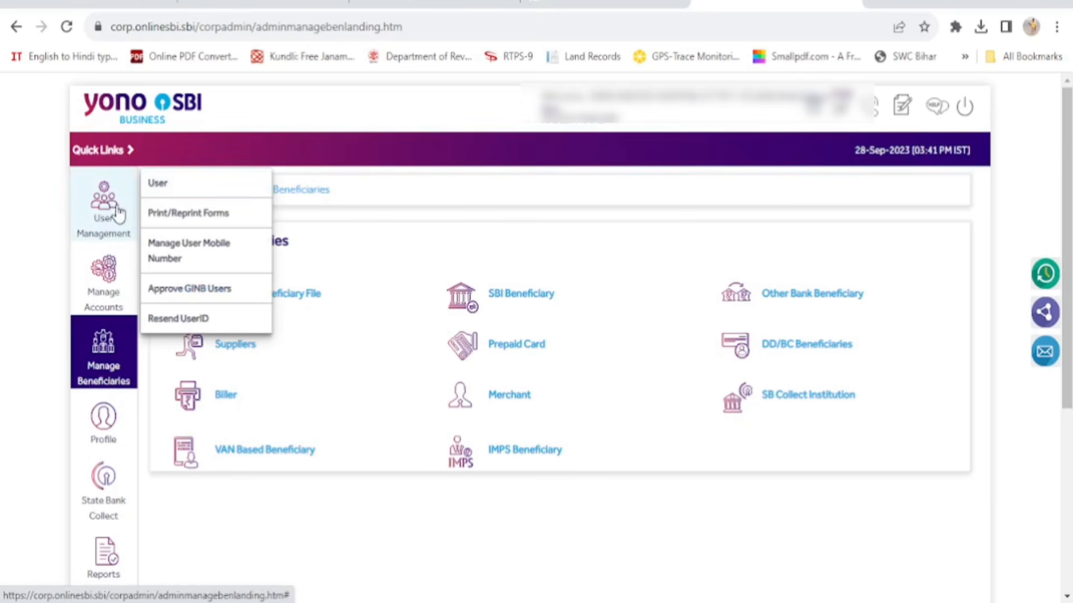
click(114, 213)
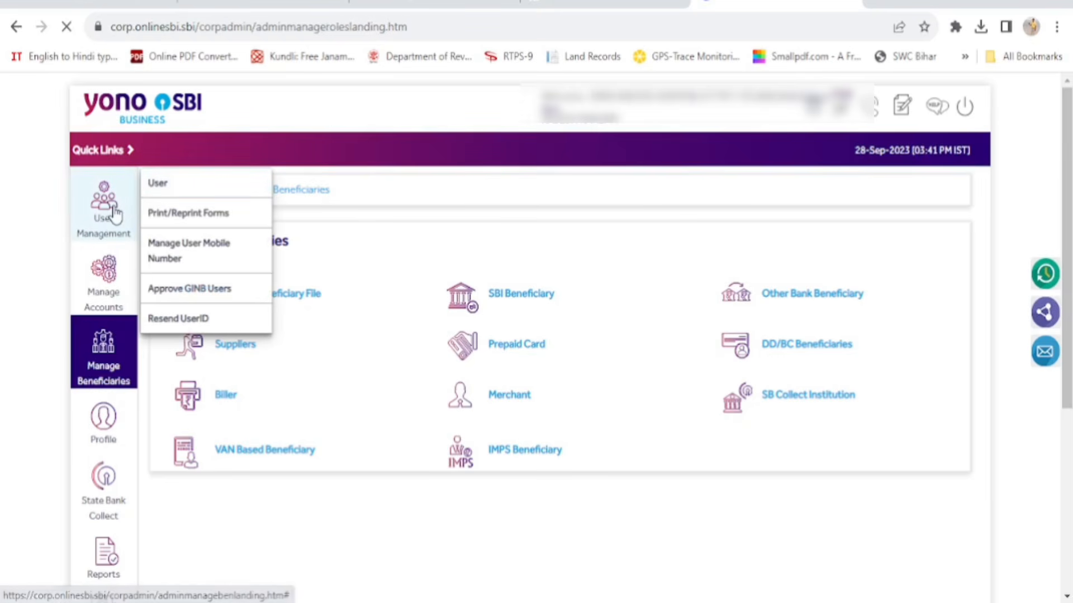
Open the User administration page showing the Add User role-type form
mouse_move(112, 213)
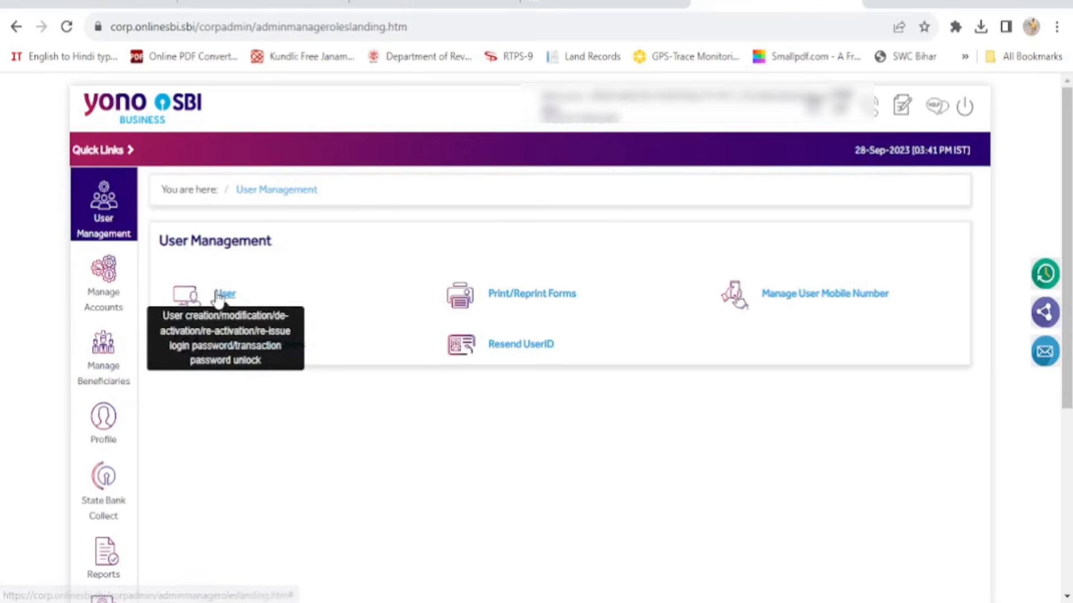
click(226, 301)
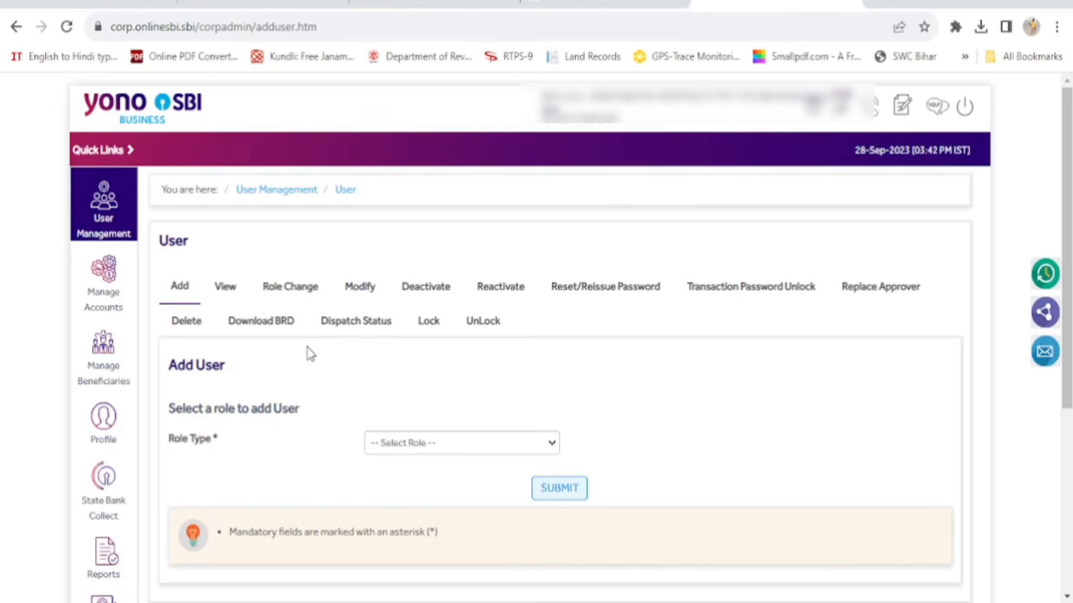
mouse_move(111, 363)
Log out of OnlineSBI and return to the yonobusiness.sbi home page
click(965, 112)
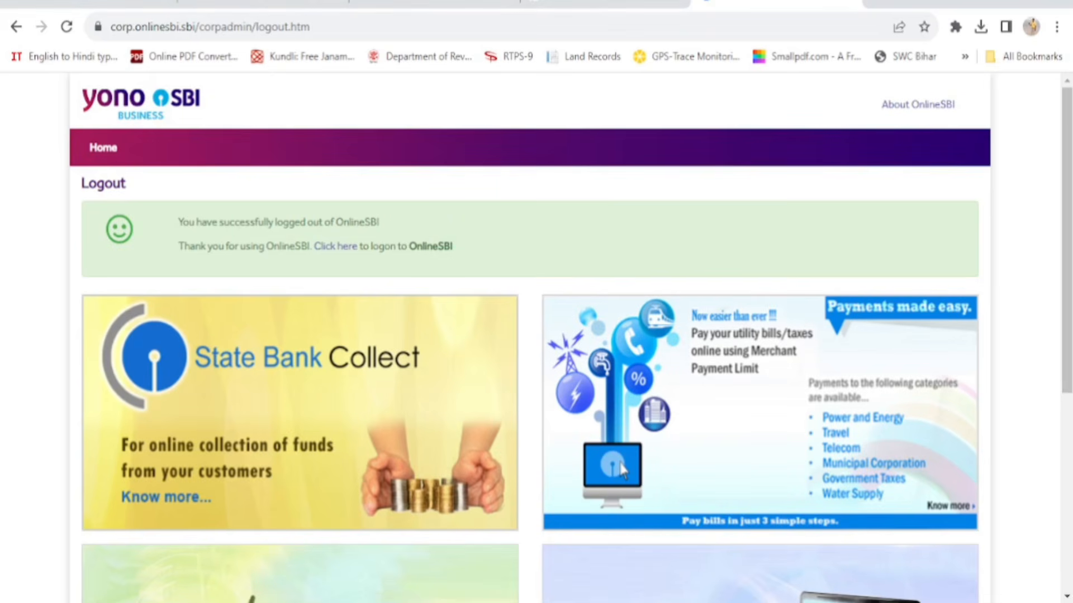
click(334, 247)
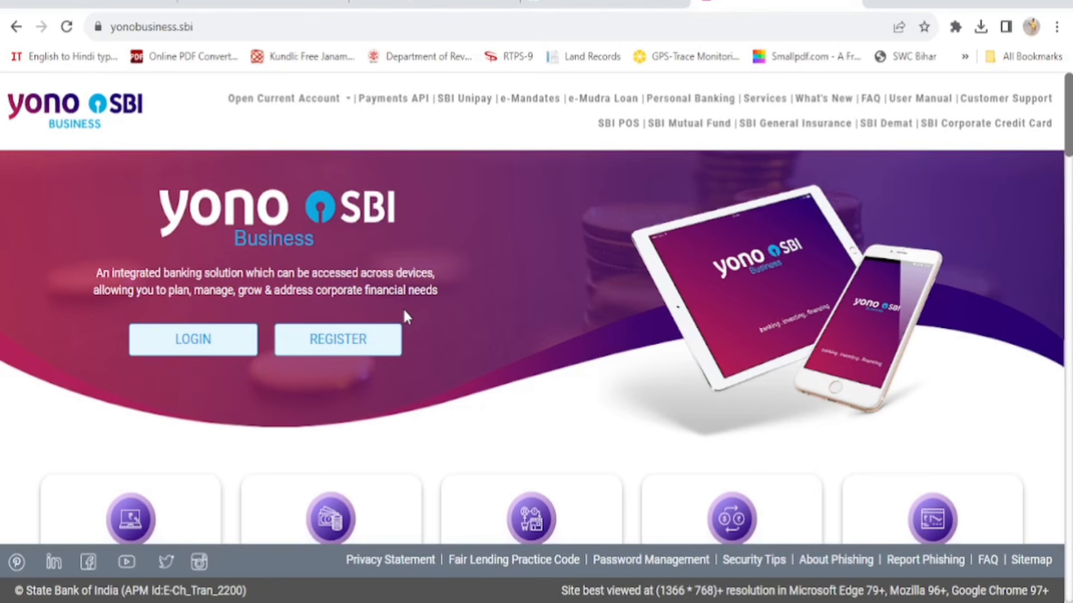
Sign in with the user ID, password and captcha, then enter the one-time password
click(190, 341)
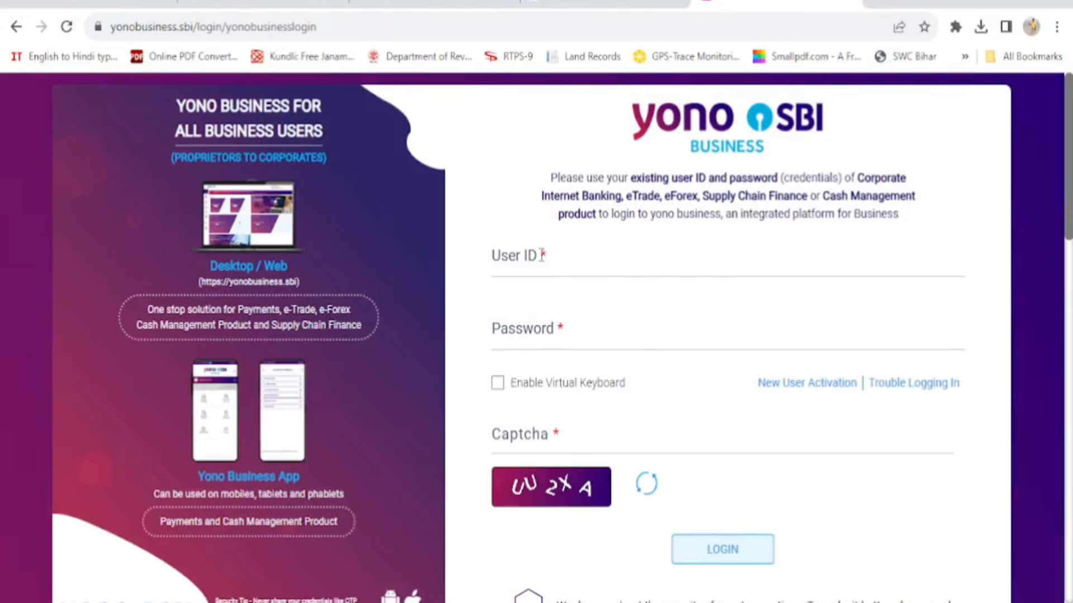
click(547, 258)
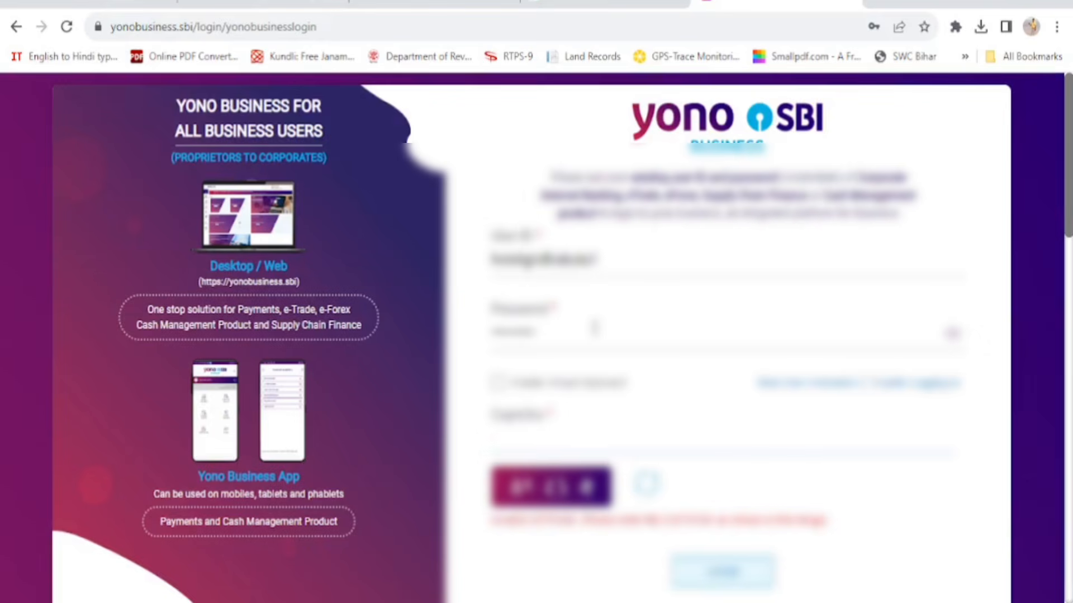
text(a9cle)
key(Return)
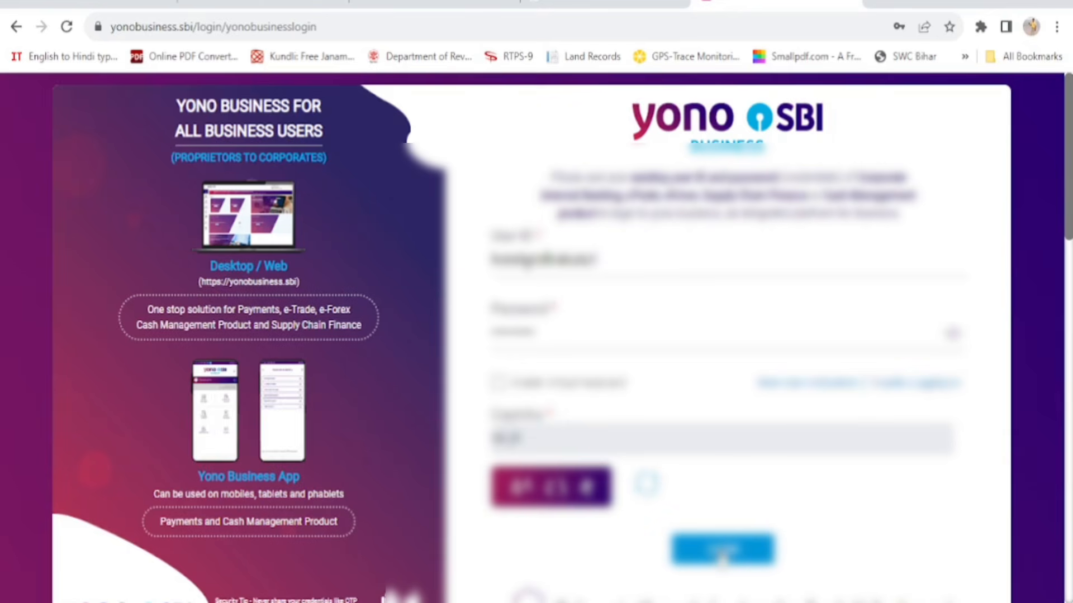
click(722, 559)
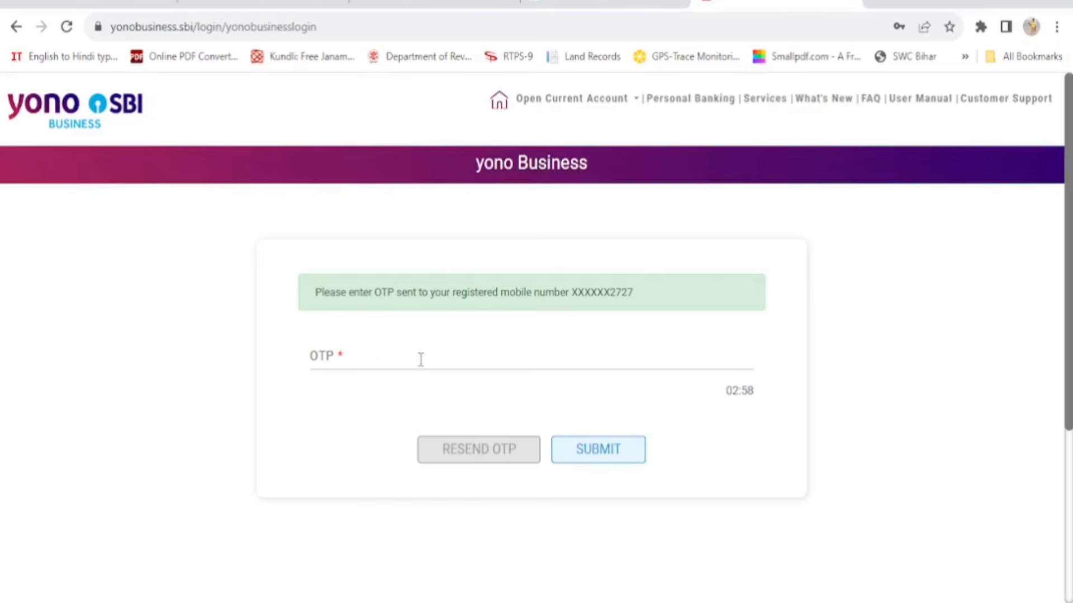
click(369, 355)
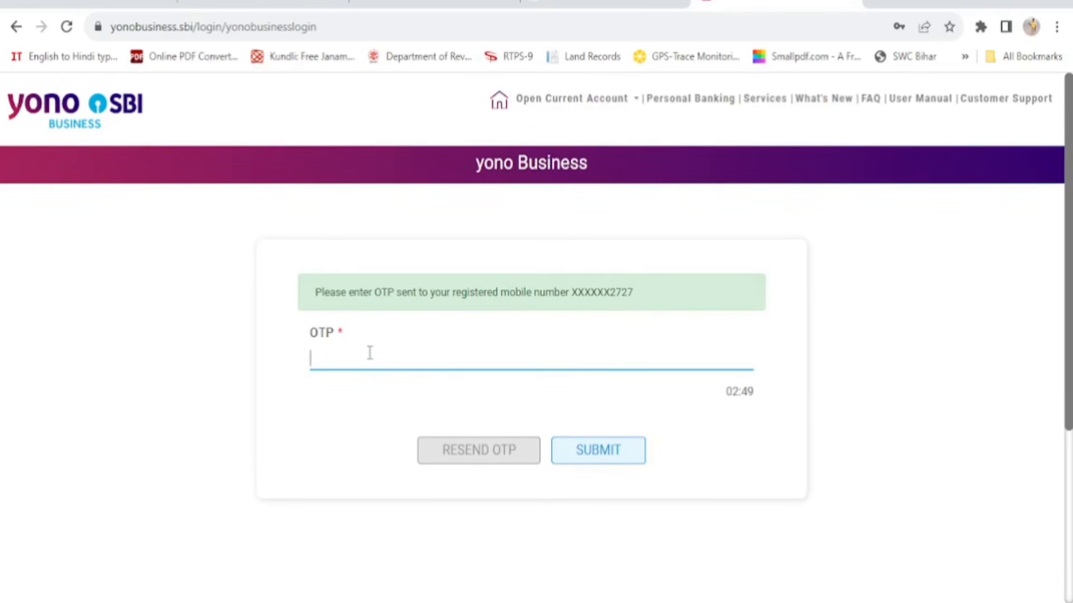
text(••••••••)
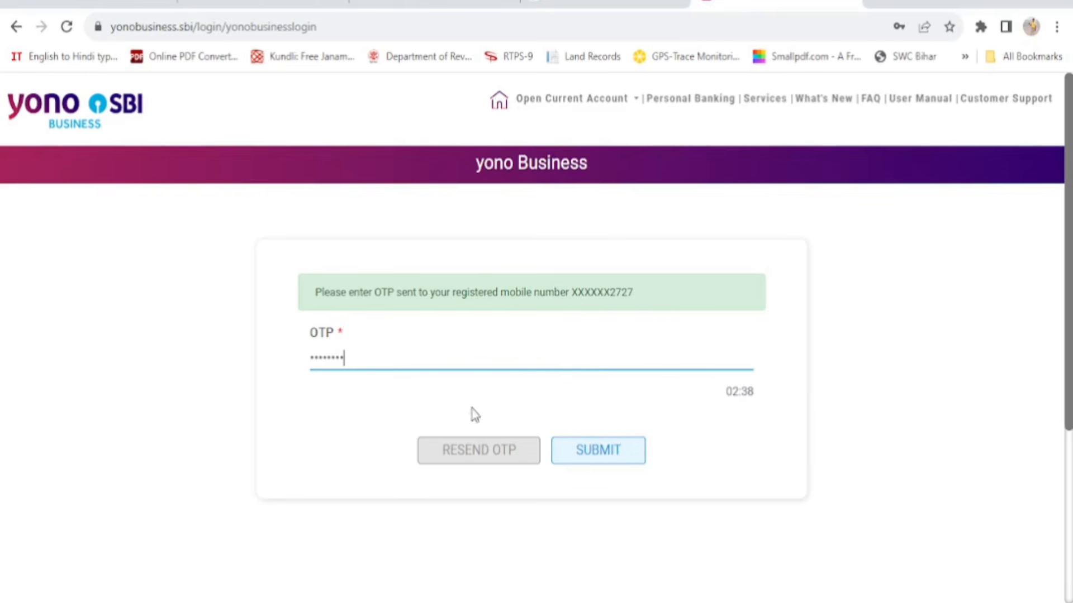
click(599, 456)
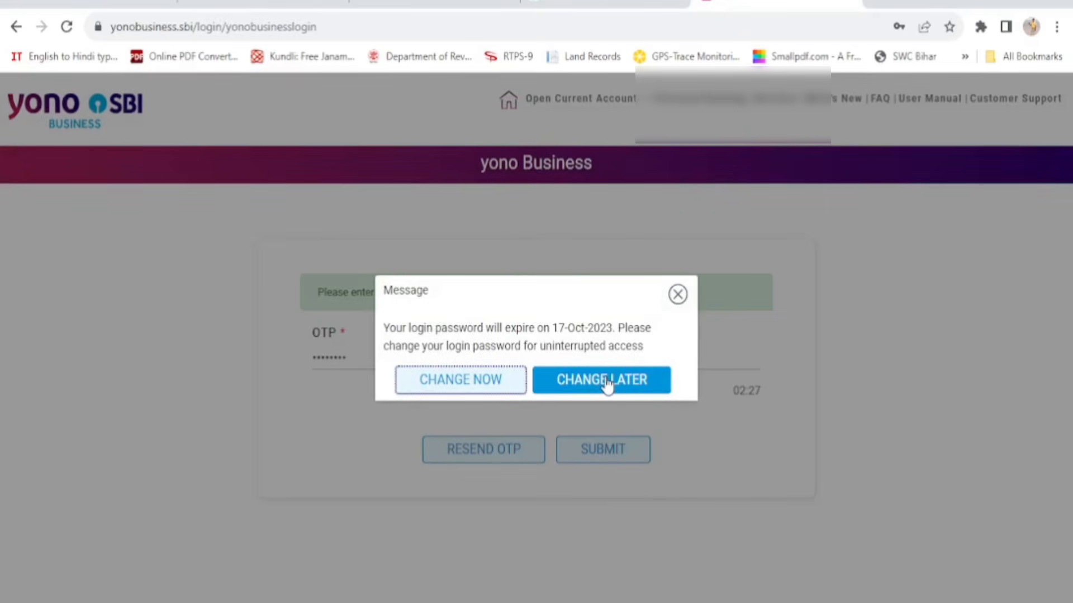
click(605, 381)
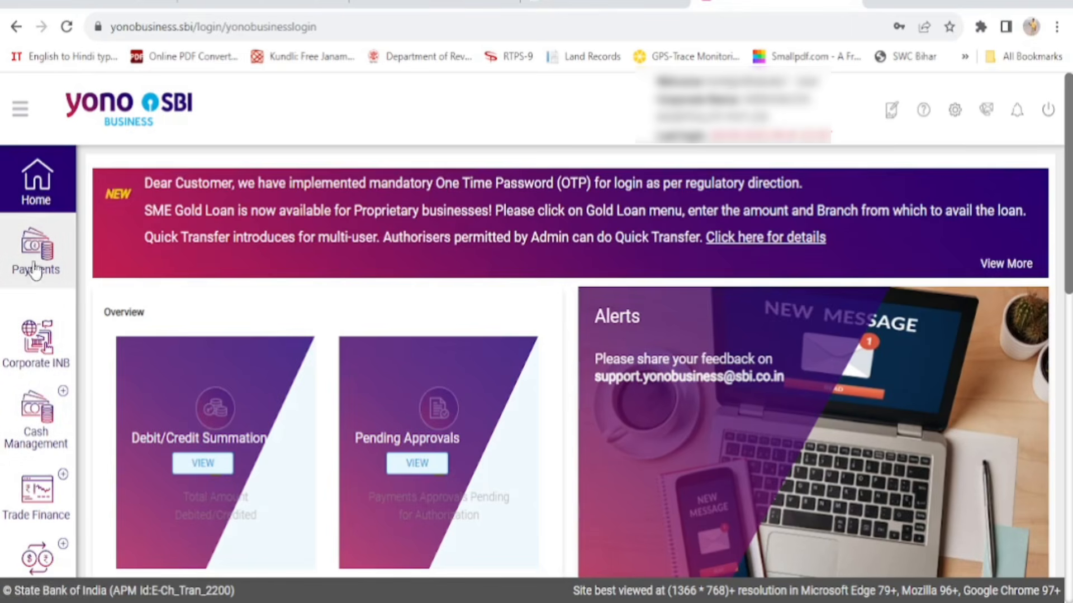
click(45, 352)
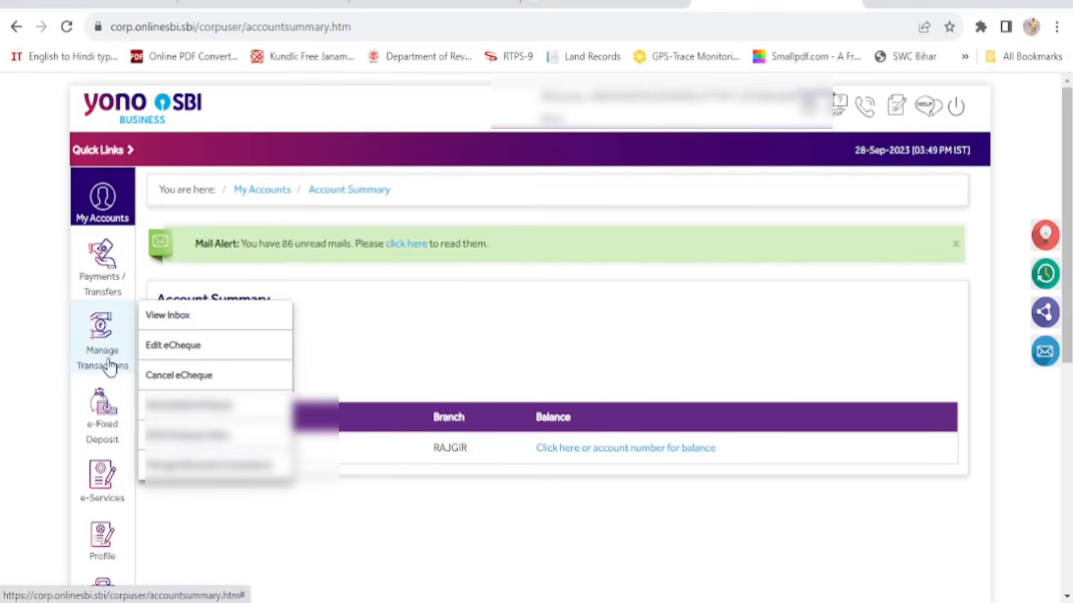
mouse_move(115, 418)
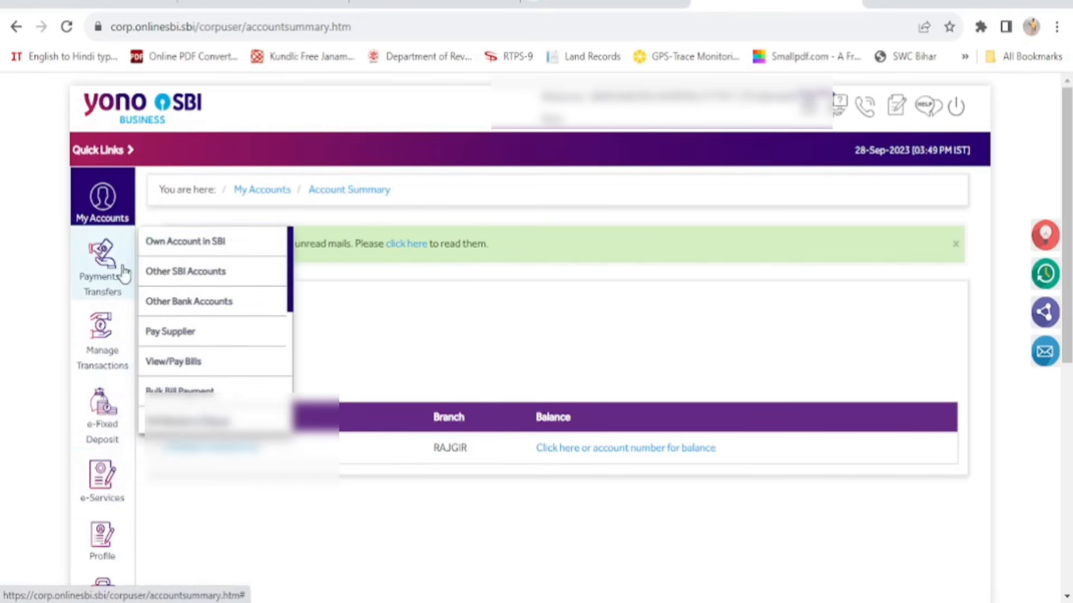
mouse_move(111, 206)
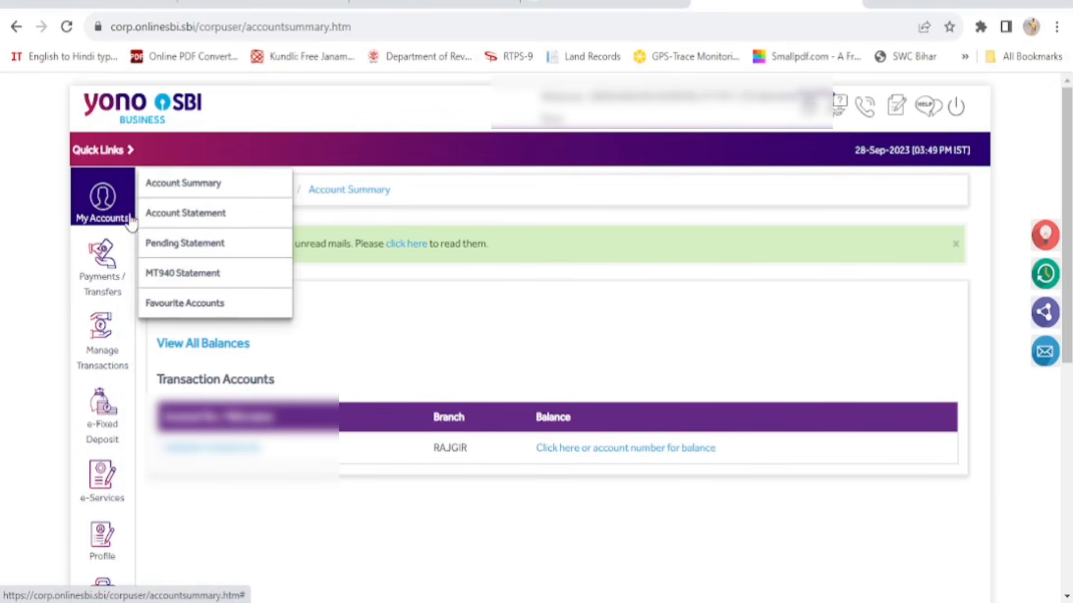
mouse_move(106, 269)
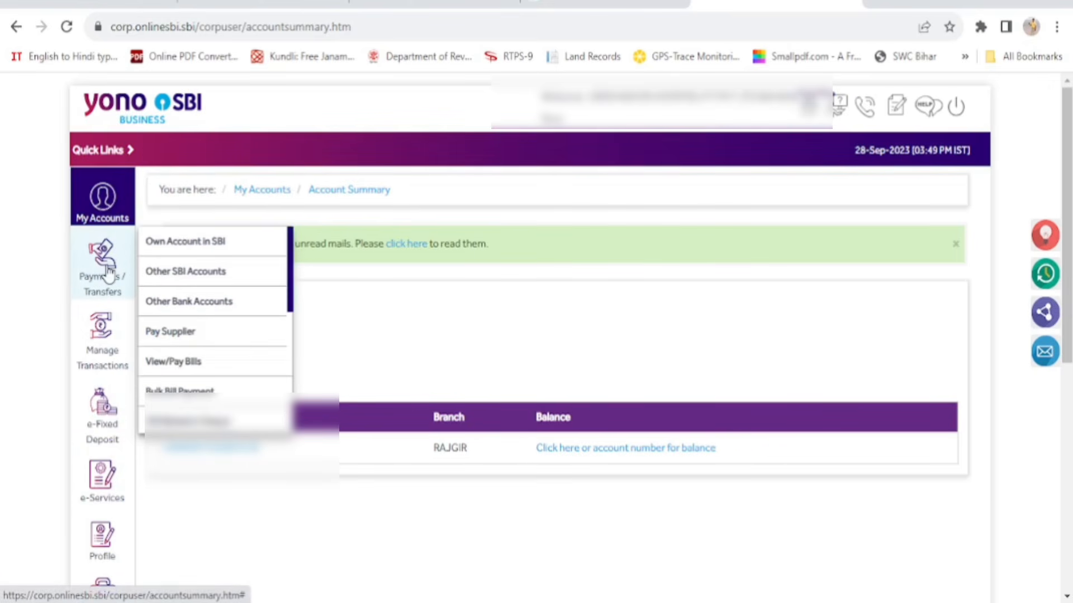
mouse_move(108, 325)
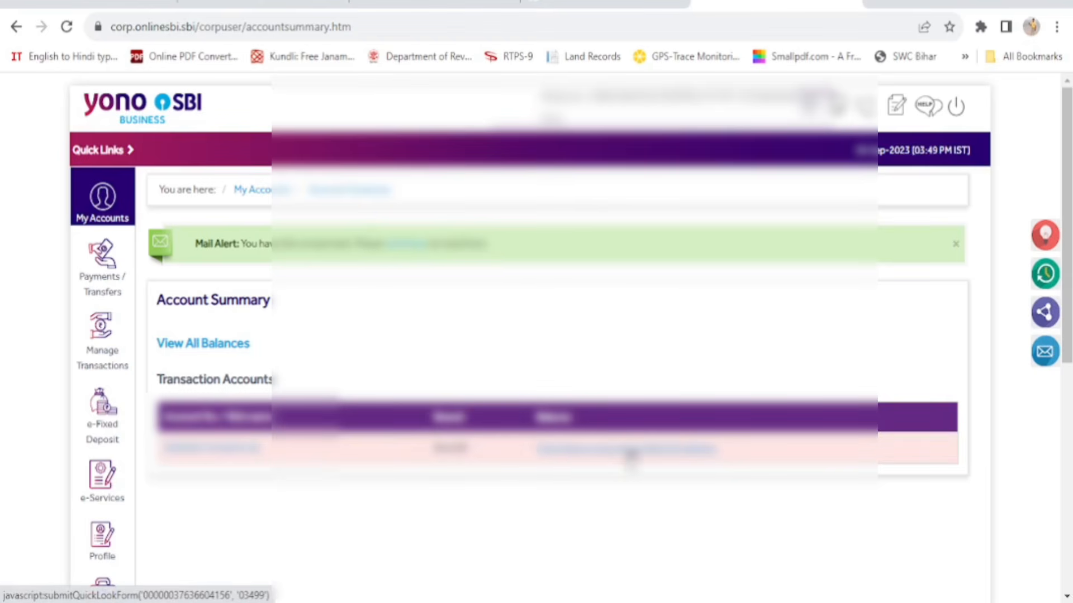
Open the transaction account's information and review its last 10 transactions from 26–28 Sep 2023
click(631, 454)
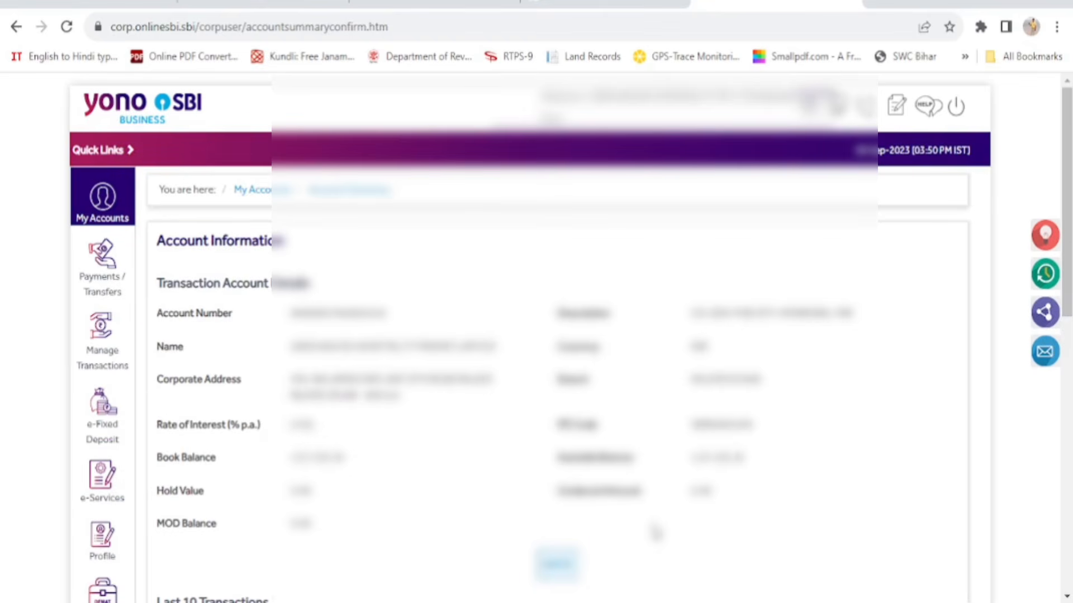
scroll(814, 508, down, 3)
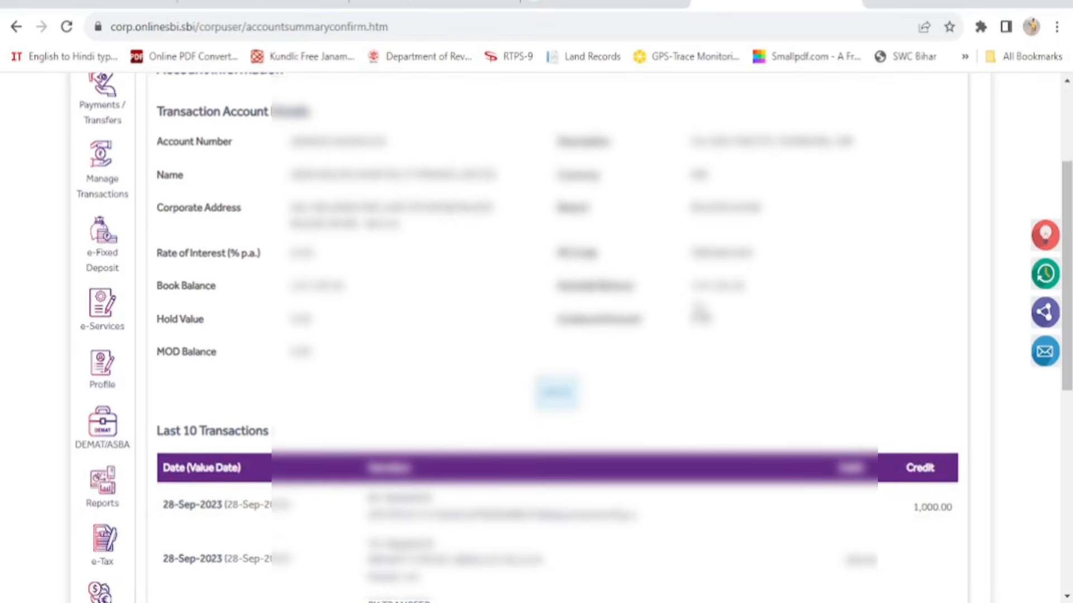
scroll(784, 342, down, 2)
scroll(785, 342, down, 2)
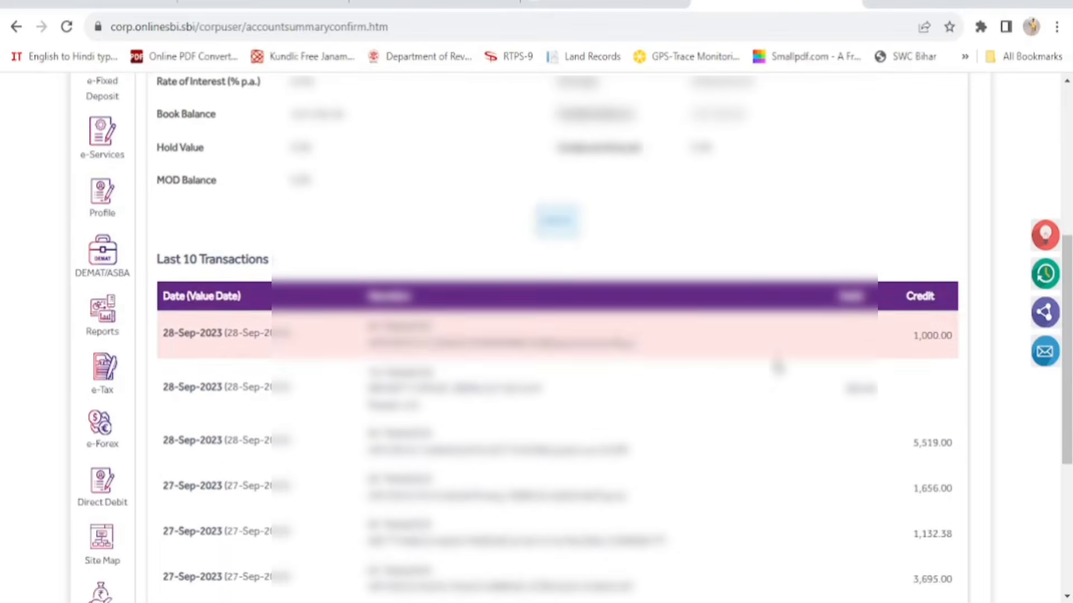
scroll(632, 411, down, 2)
scroll(632, 410, down, 5)
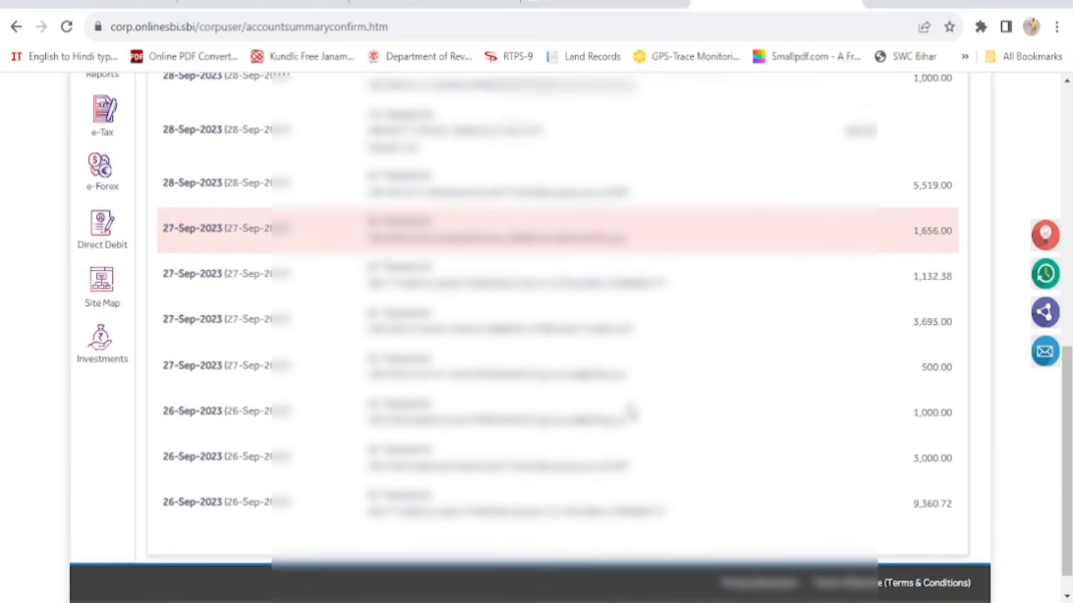
scroll(631, 411, up, 4)
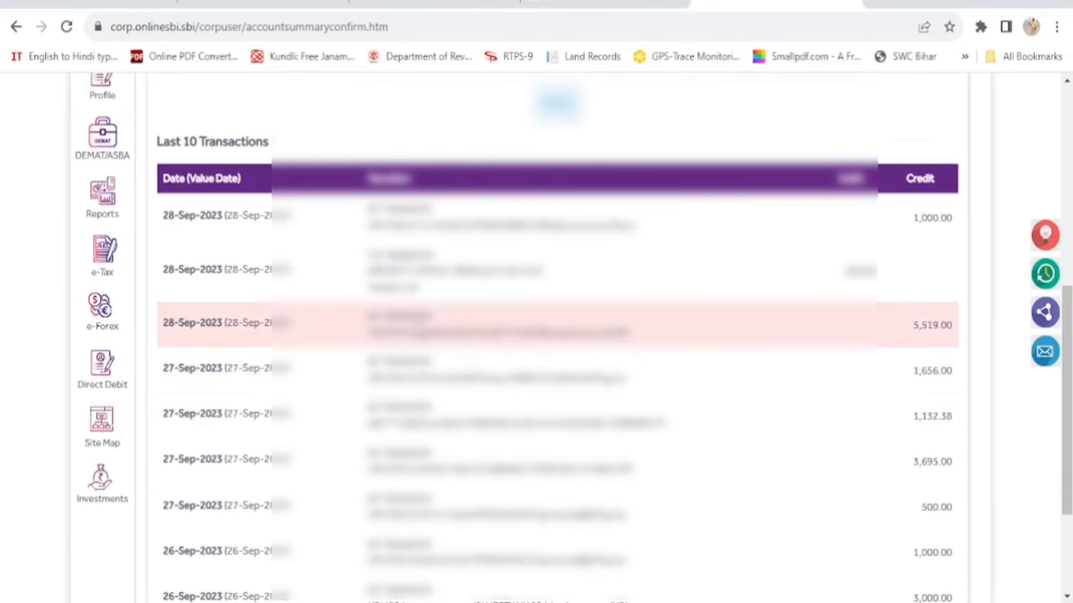
scroll(715, 444, down, 3)
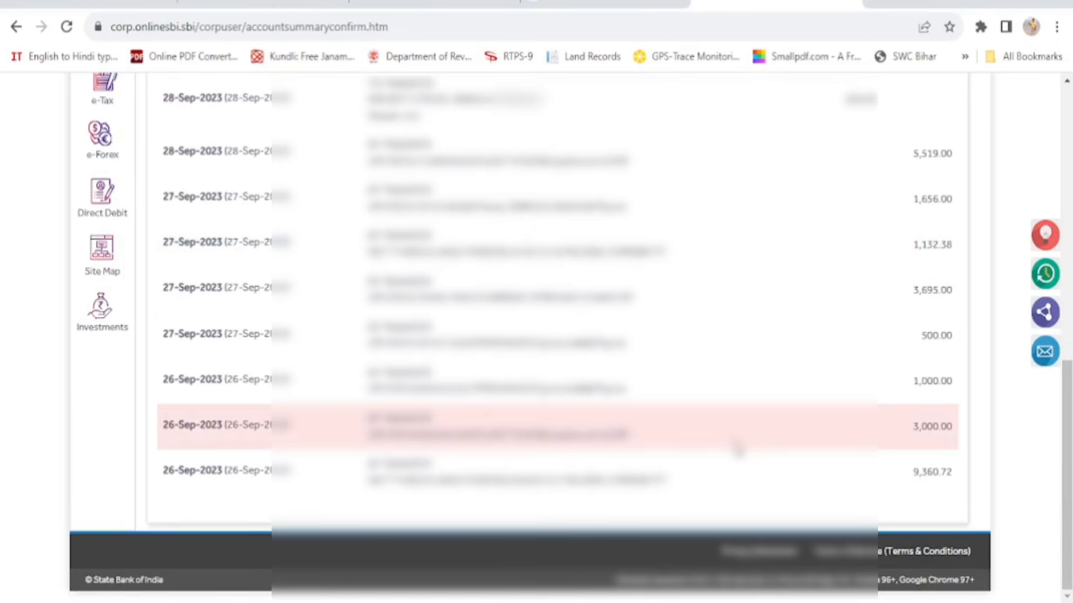
scroll(738, 447, up, 7)
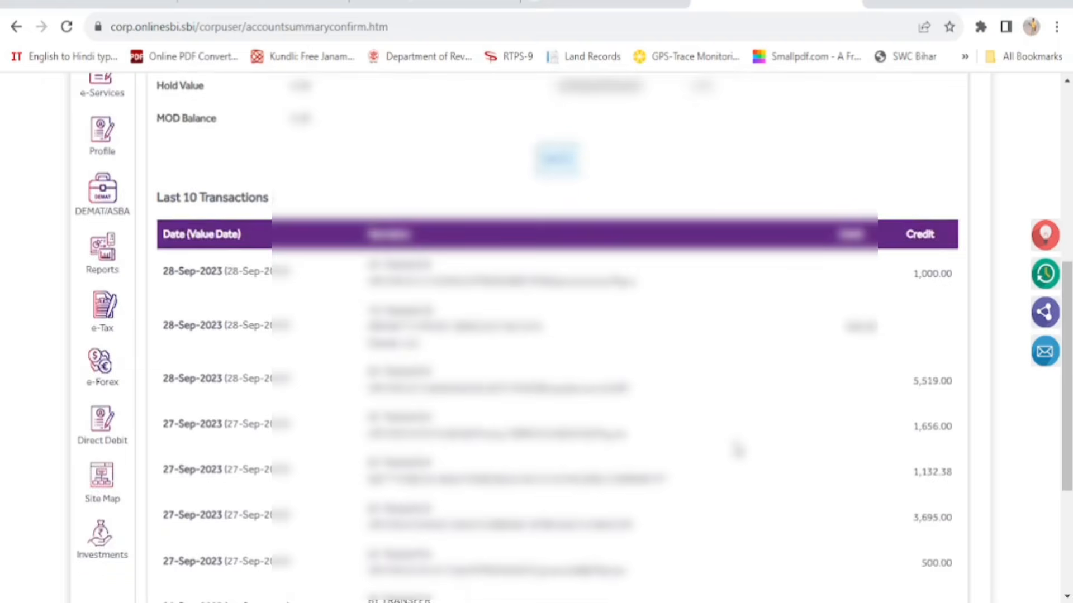
scroll(737, 450, up, 3)
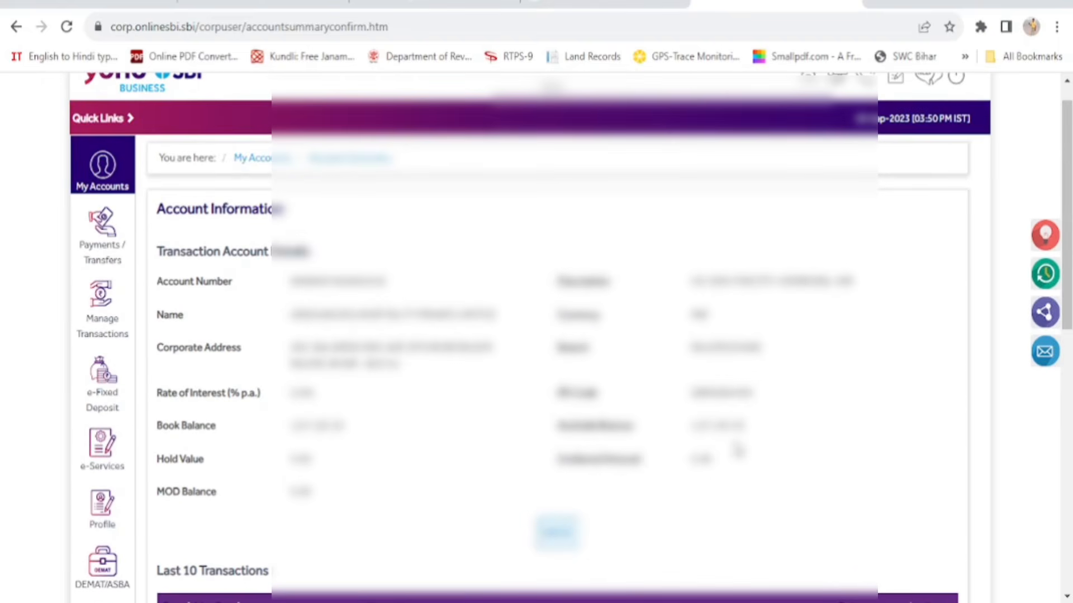
Open the Payments / Transfers page listing Other SBI Accounts and Pay Supplier
mouse_move(109, 167)
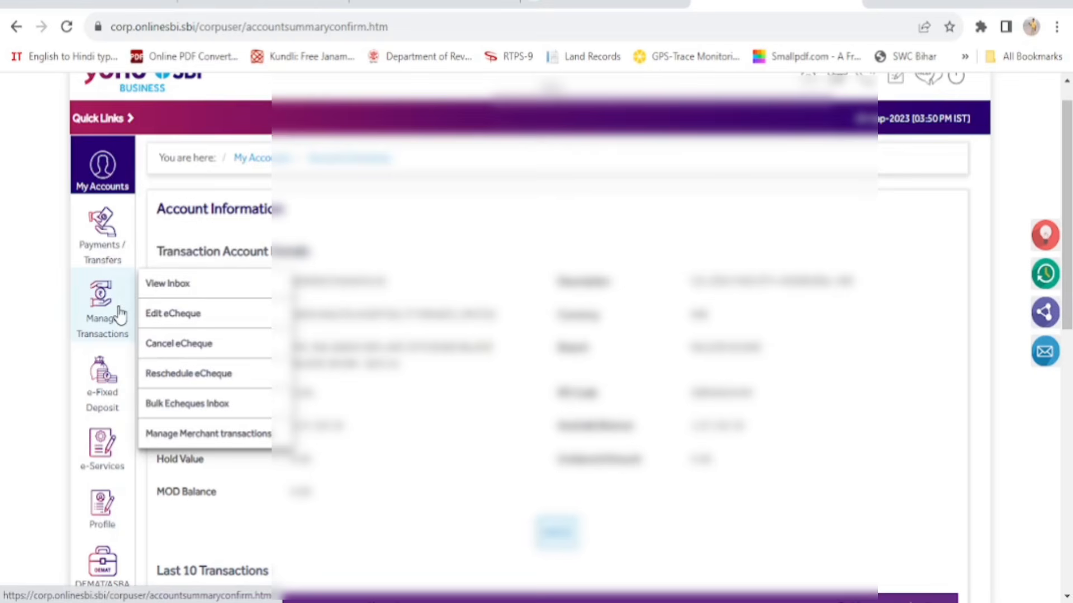
mouse_move(102, 229)
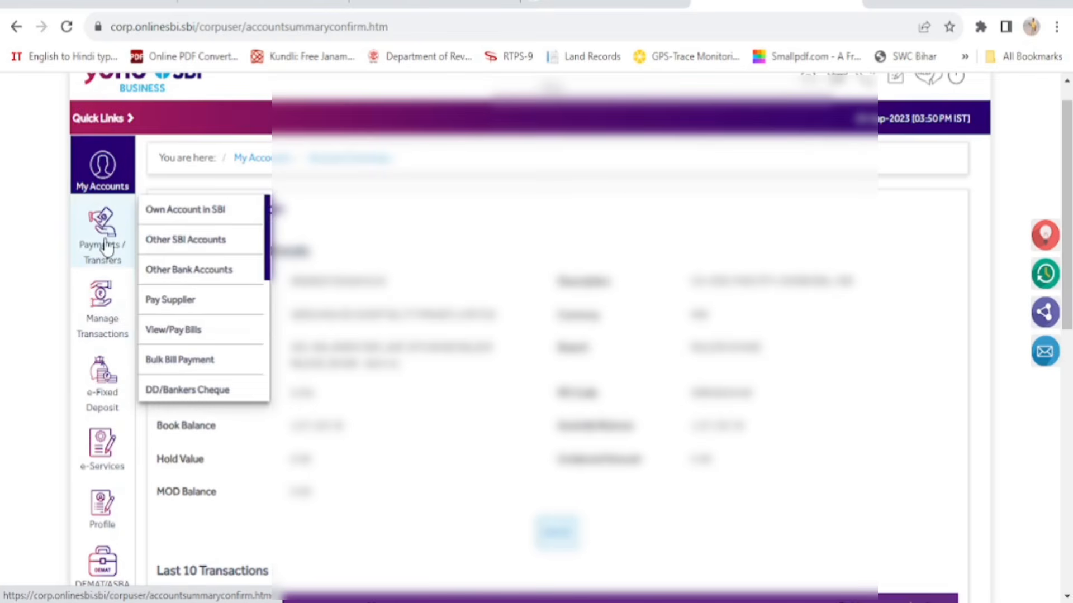
click(105, 246)
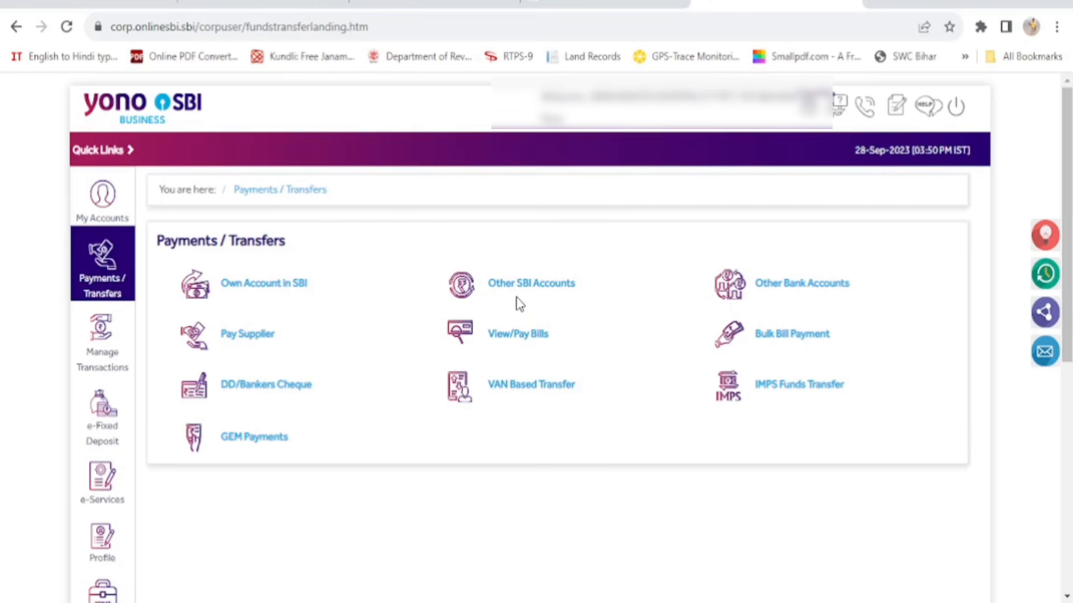
Start an Other SBI Accounts transfer, dismiss the hint, with the RAJGIR current account as debit account
click(535, 286)
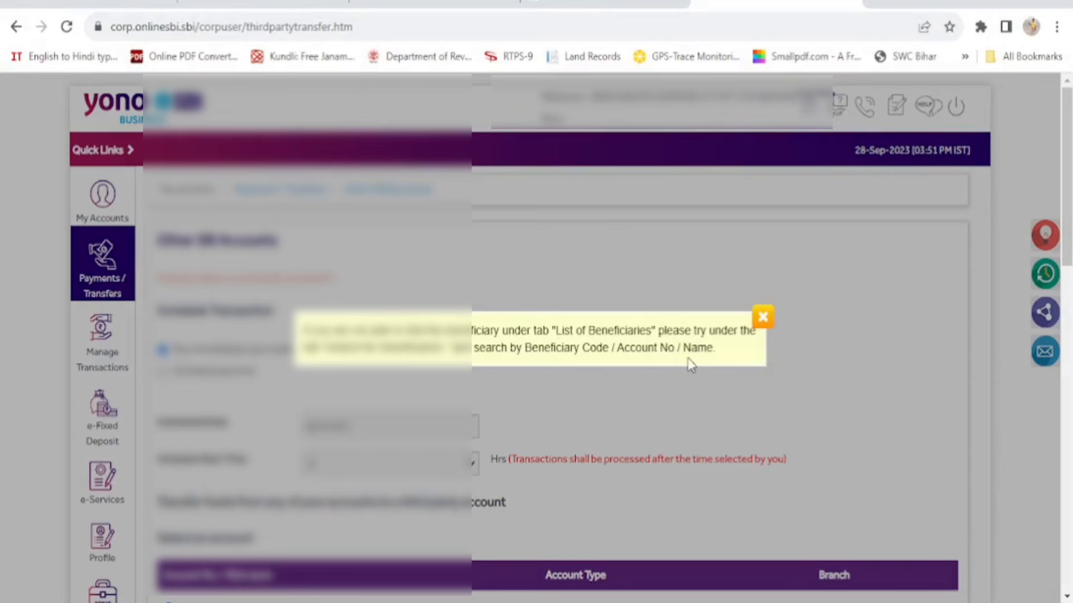
click(763, 320)
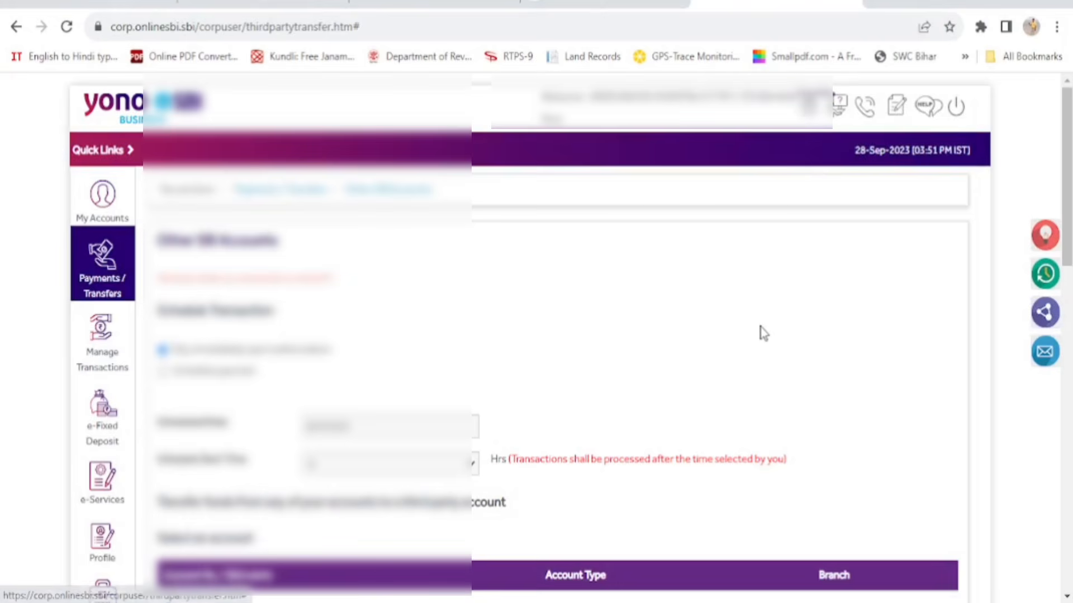
scroll(764, 333, down, 2)
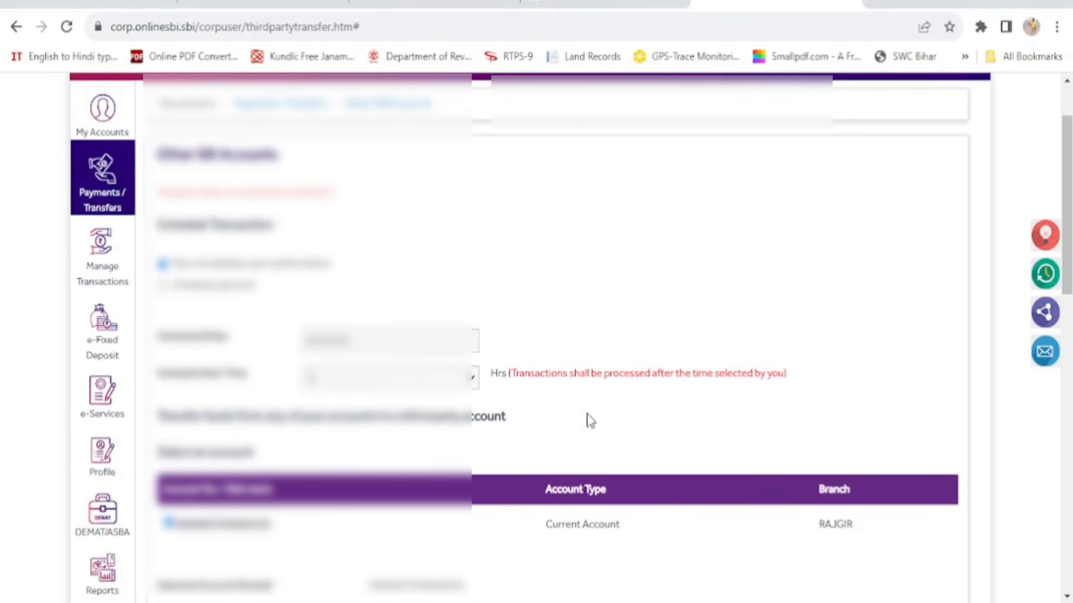
scroll(598, 420, down, 2)
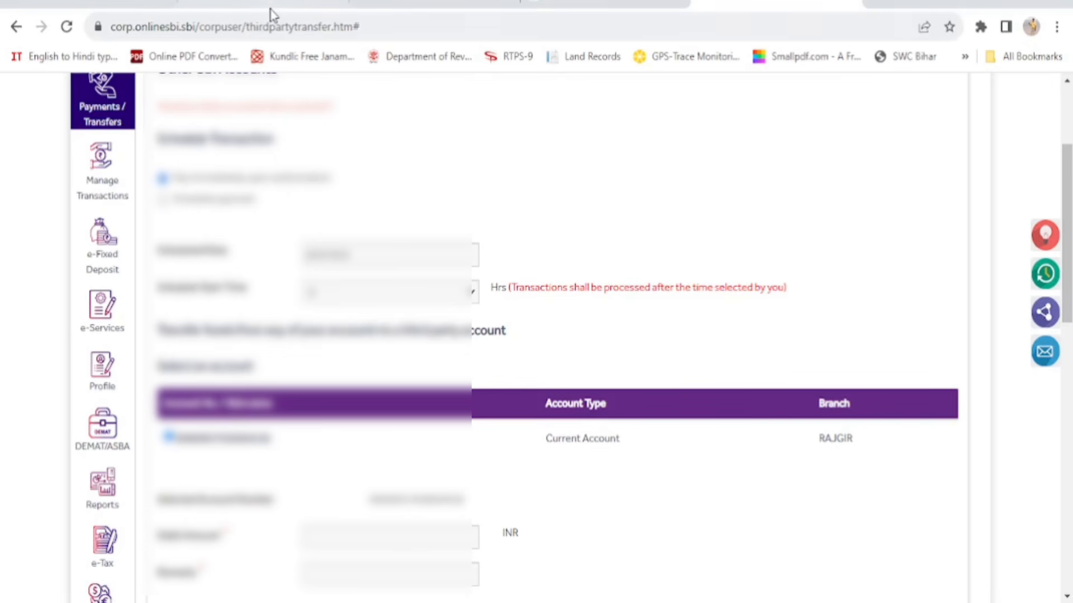
click(407, 291)
scroll(260, 303, down, 2)
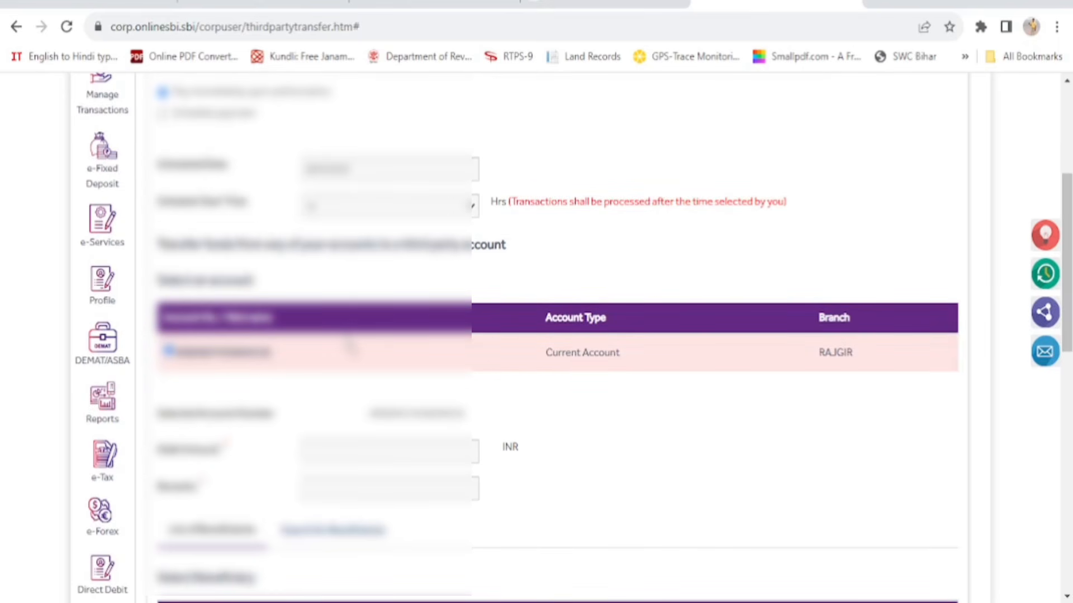
scroll(353, 350, down, 2)
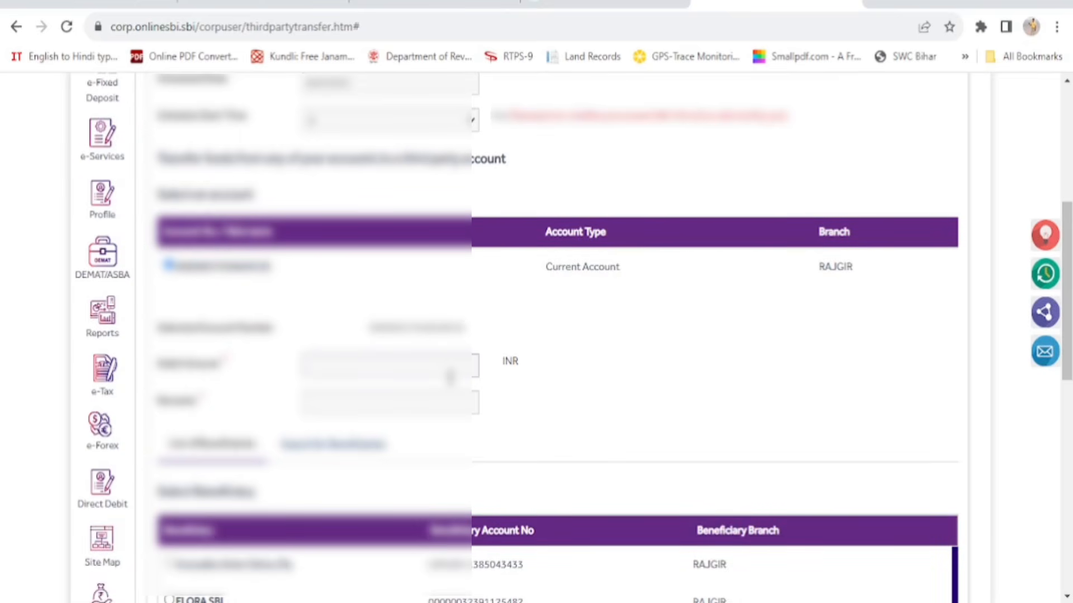
Enter a debit amount of 1000 and the remark 'testingpay'
click(450, 368)
text(1000)
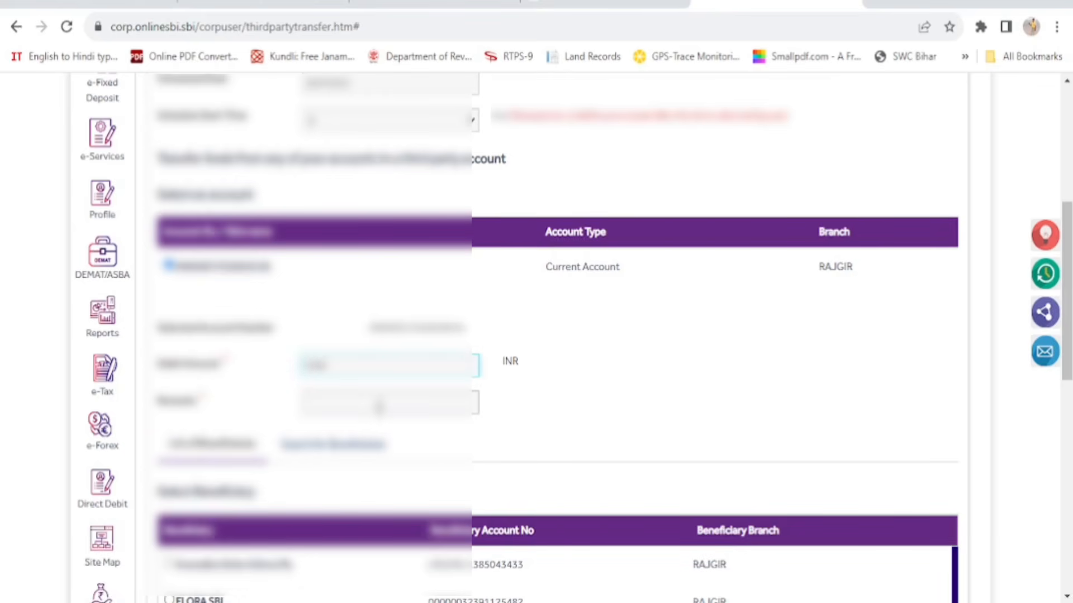
click(384, 400)
text(tes)
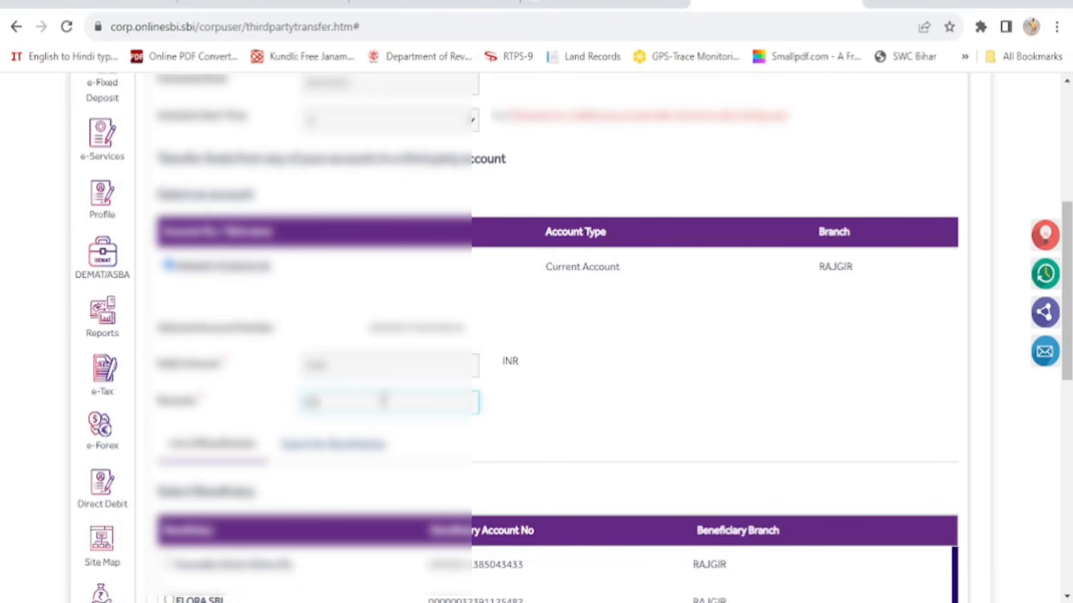
text(tingpay)
Choose the CIVIL LINES SAUGOR beneficiary, leaving 5000.00 as the remaining amount
scroll(382, 400, down, 2)
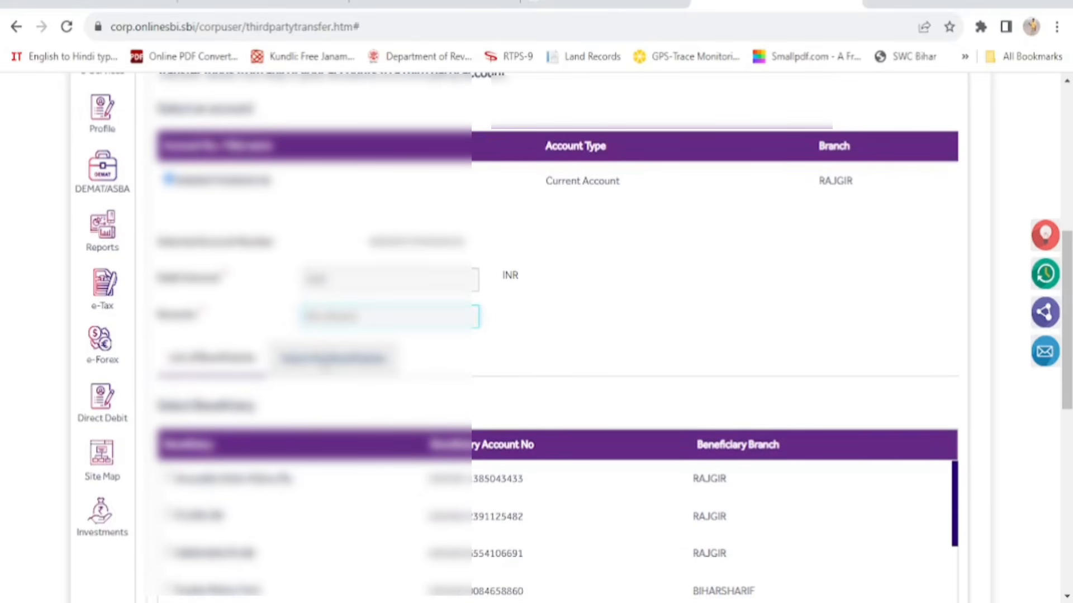
scroll(546, 354, down, 2)
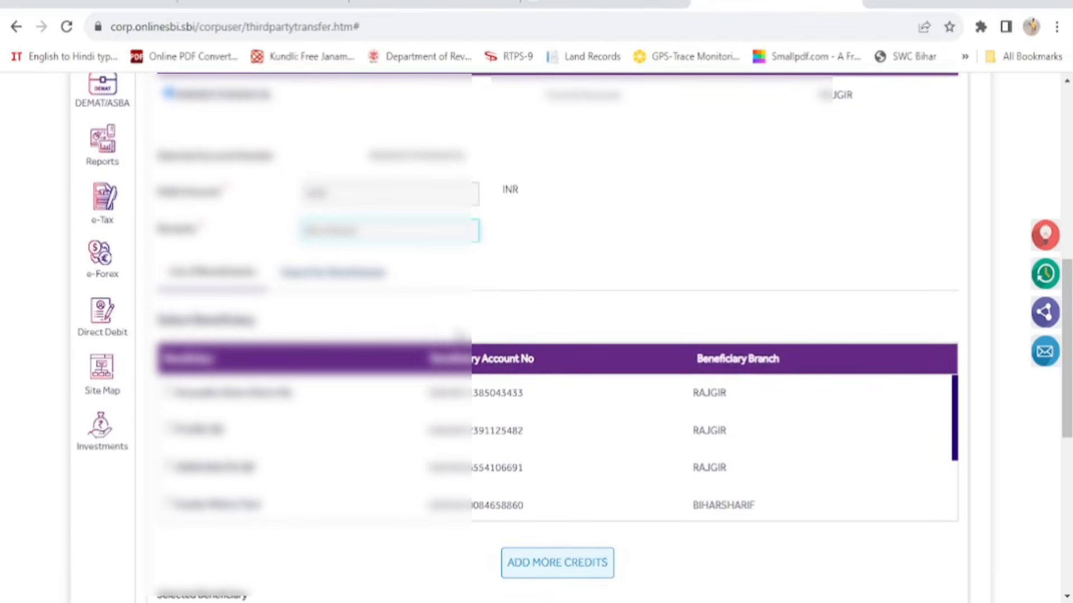
scroll(324, 436, down, 3)
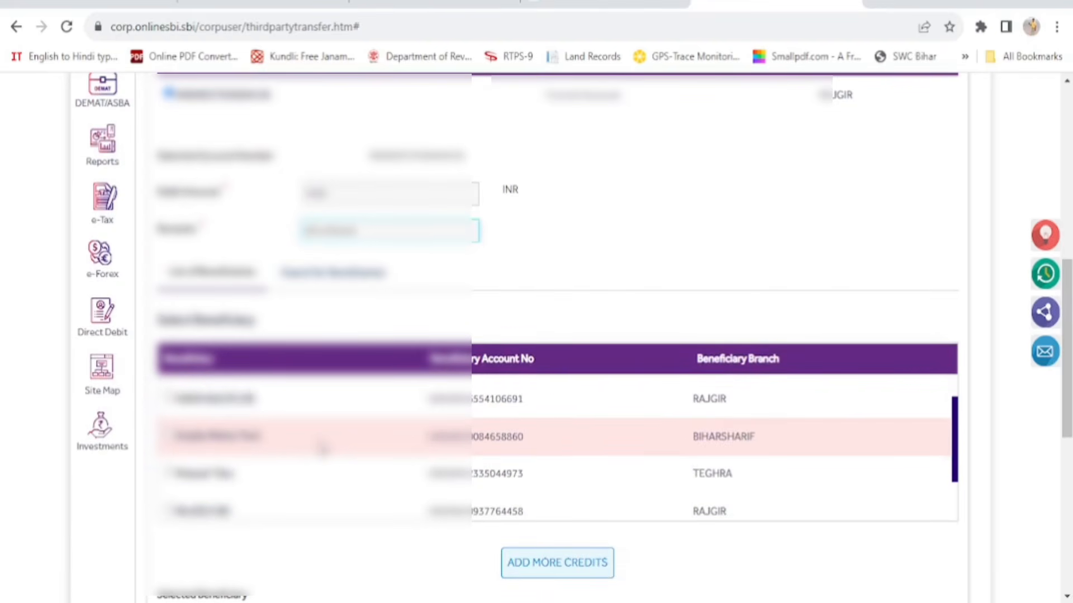
scroll(324, 447, down, 1)
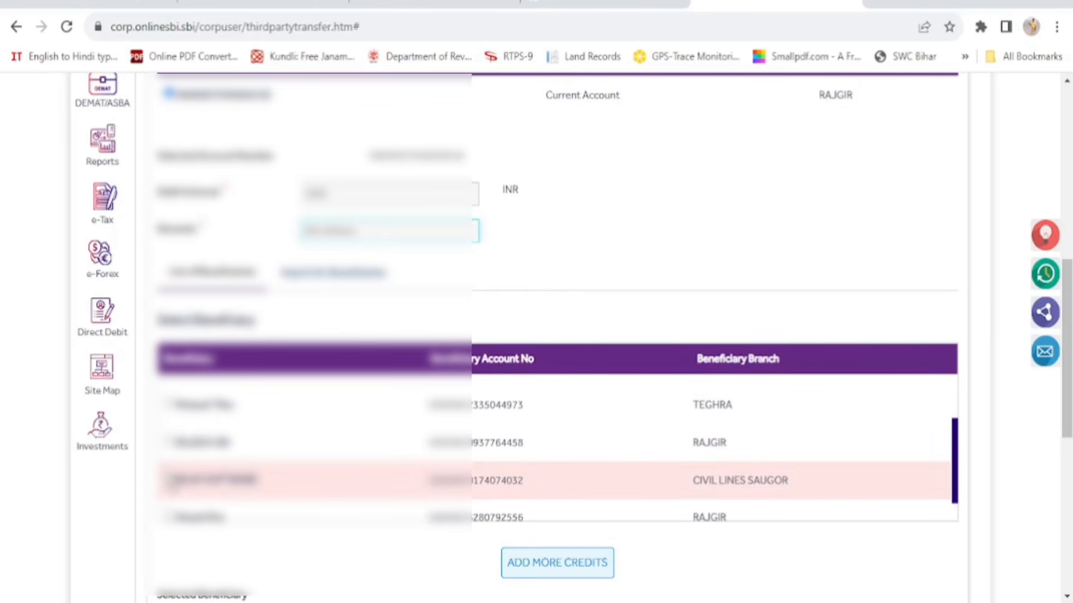
click(169, 478)
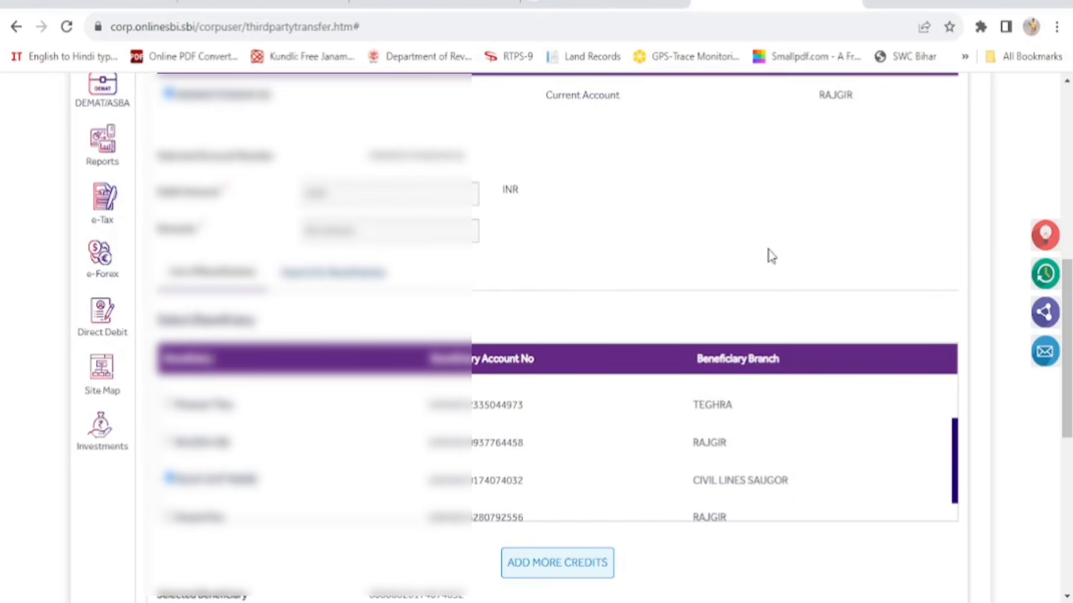
scroll(990, 278, down, 6)
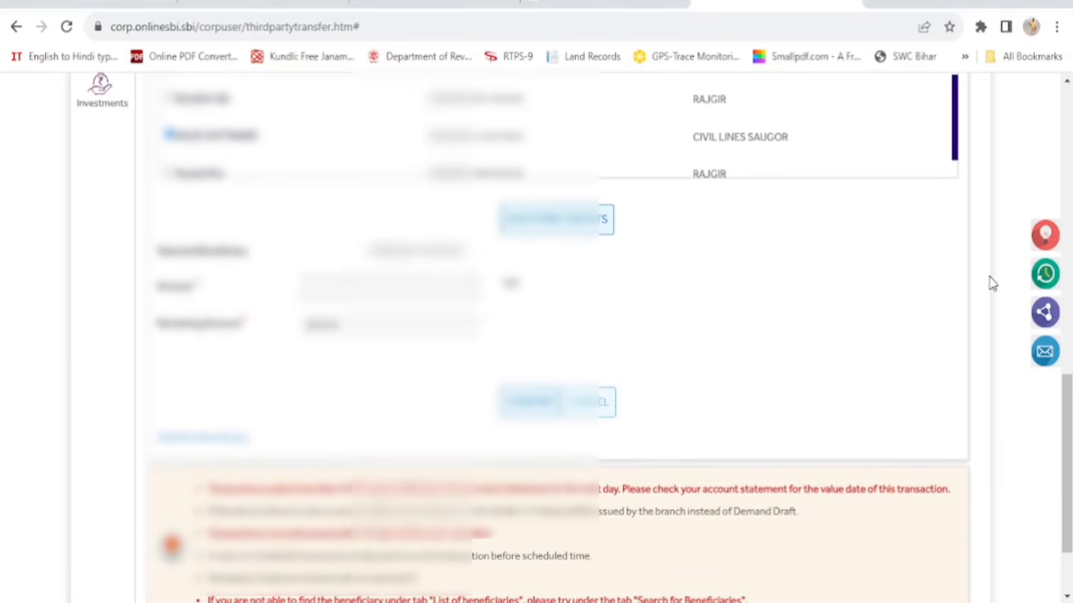
click(463, 286)
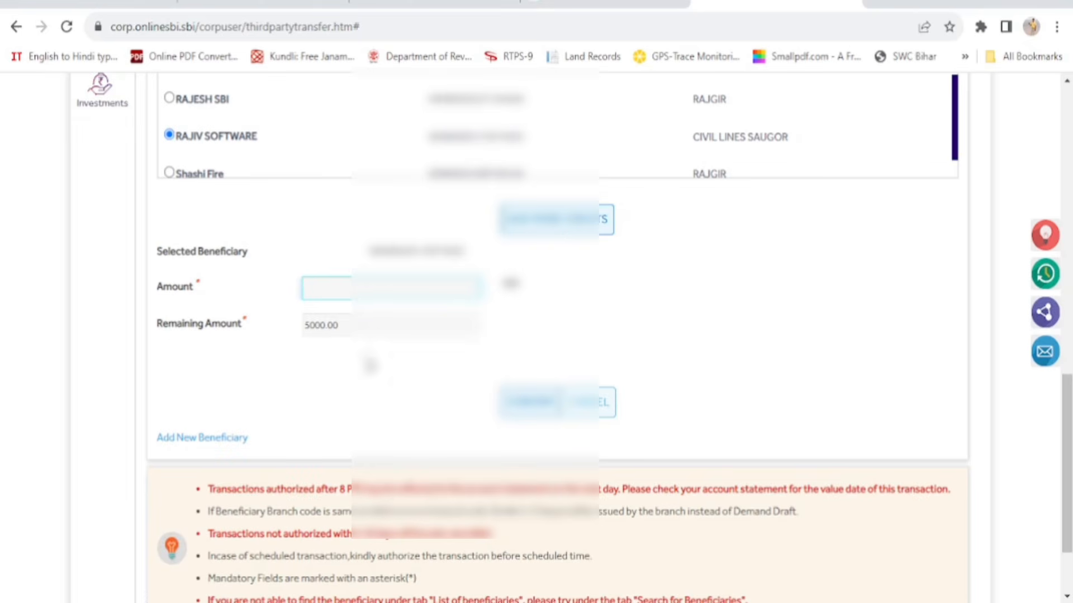
Enter 5000 as the amount for the CIVIL LINES SAUGOR beneficiary and proceed to the password step
text(5000)
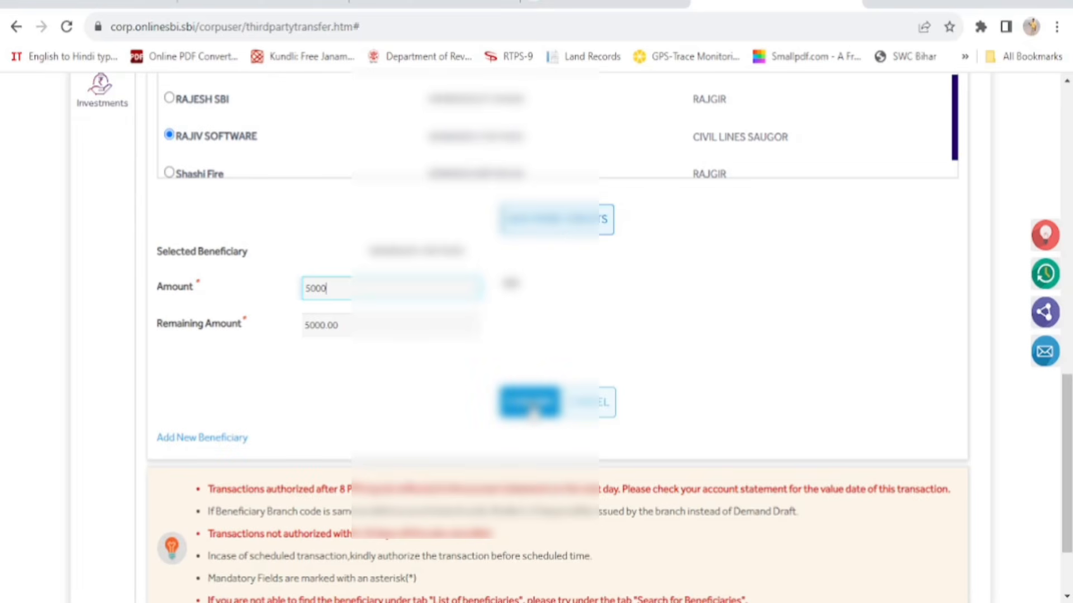
click(533, 413)
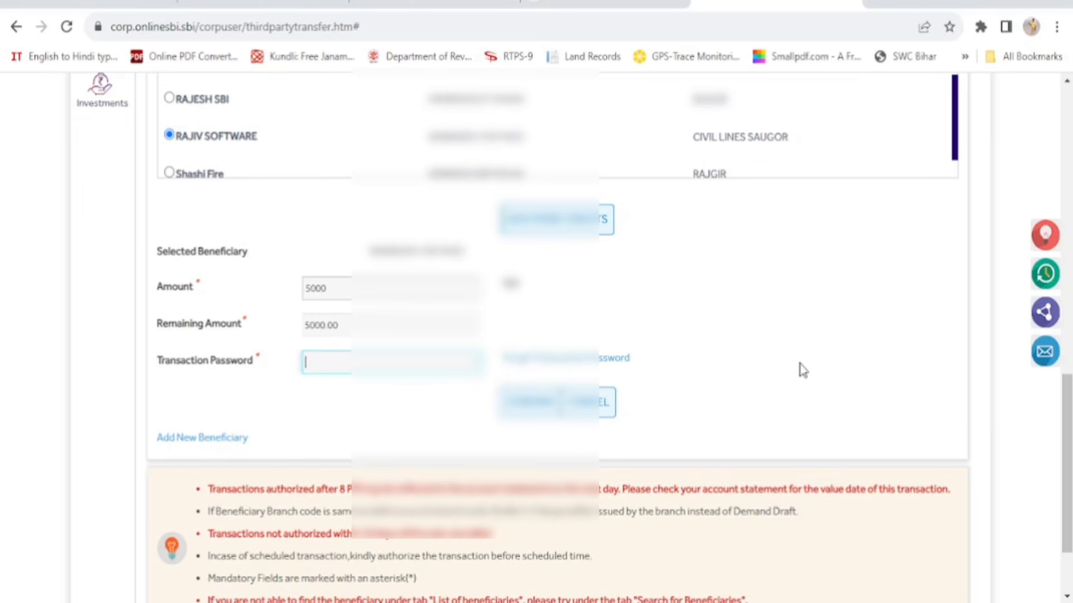
Enter the transaction password and submit the Rs 5,000 third-party transfer
text(*********)
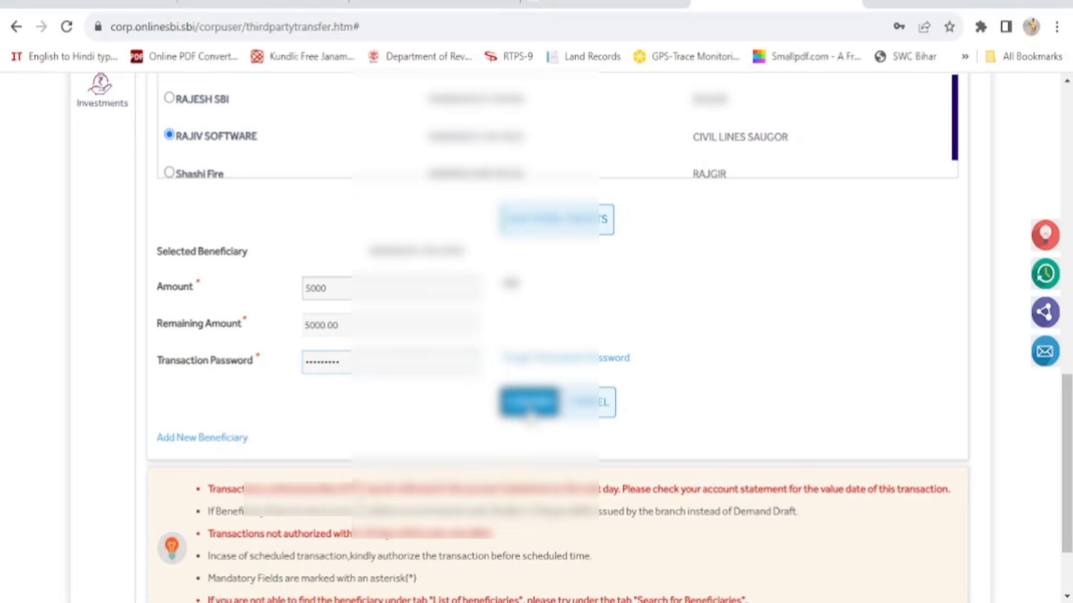
click(528, 416)
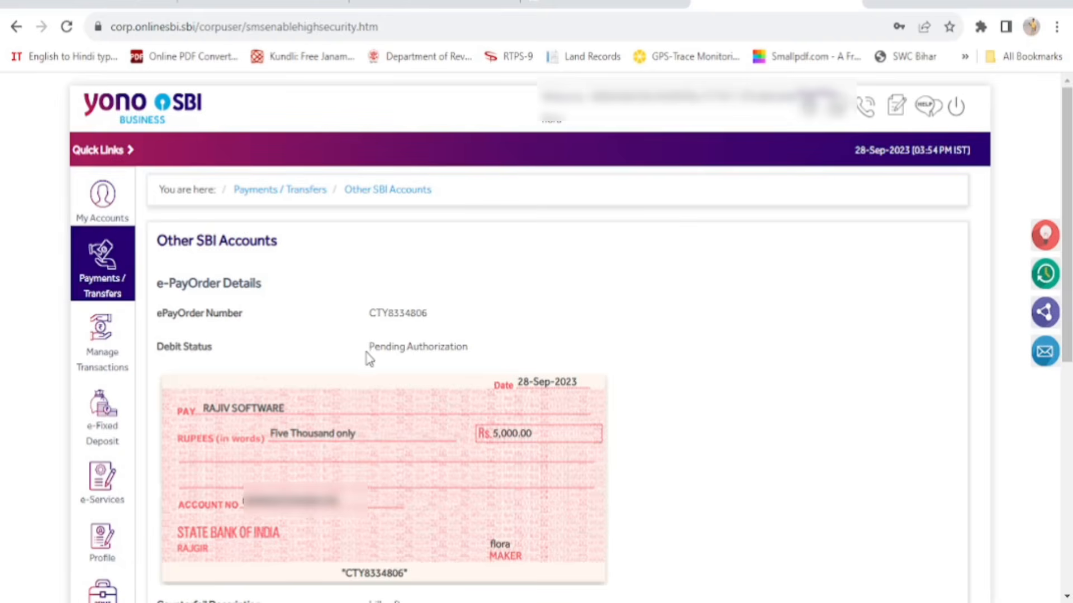
drag(369, 347, 470, 360)
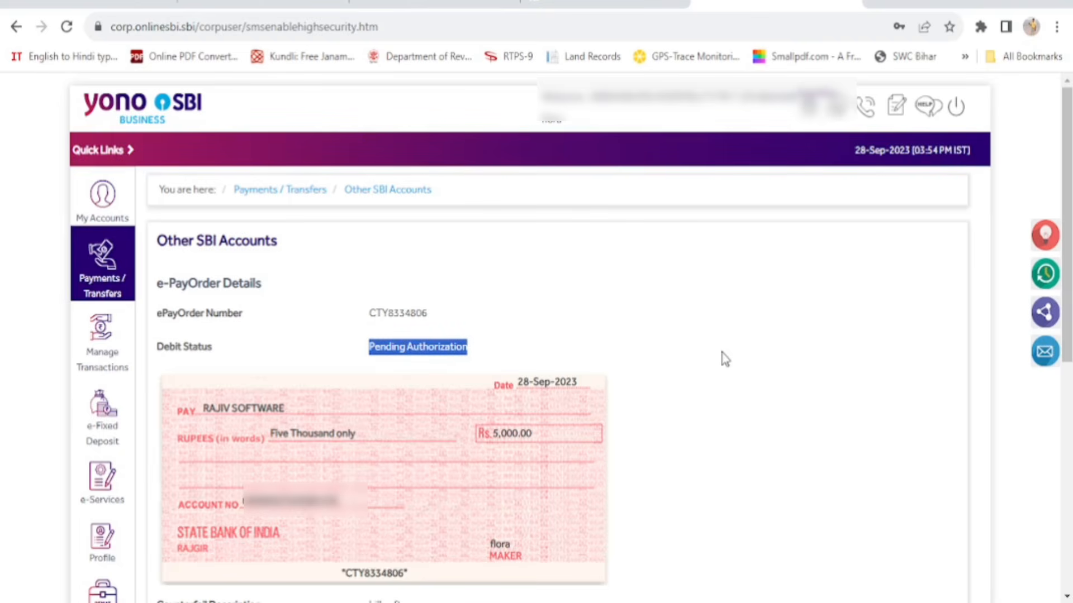
click(725, 358)
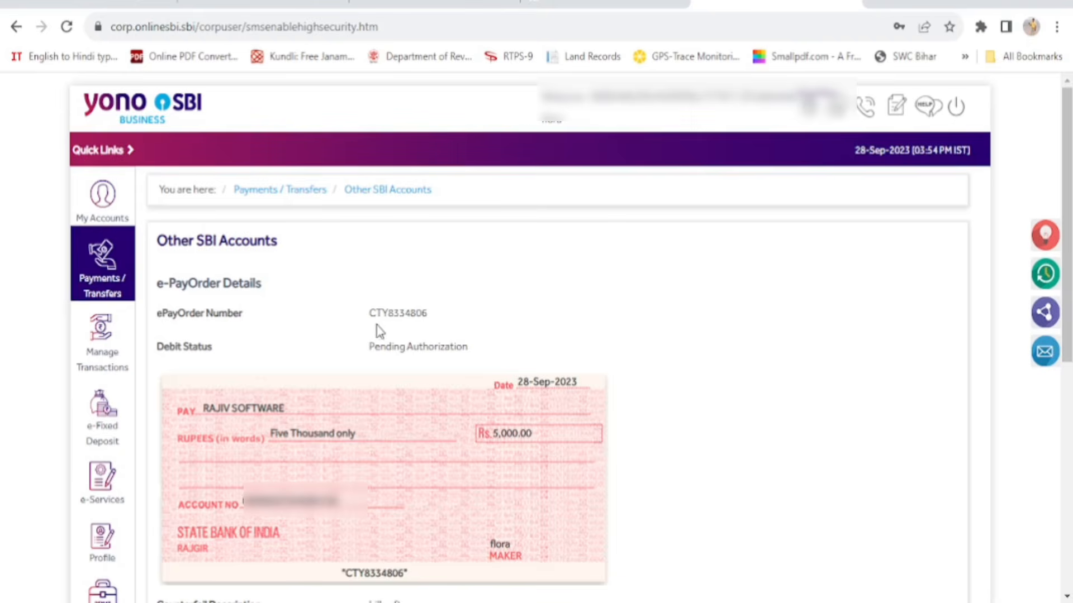
drag(367, 314, 430, 322)
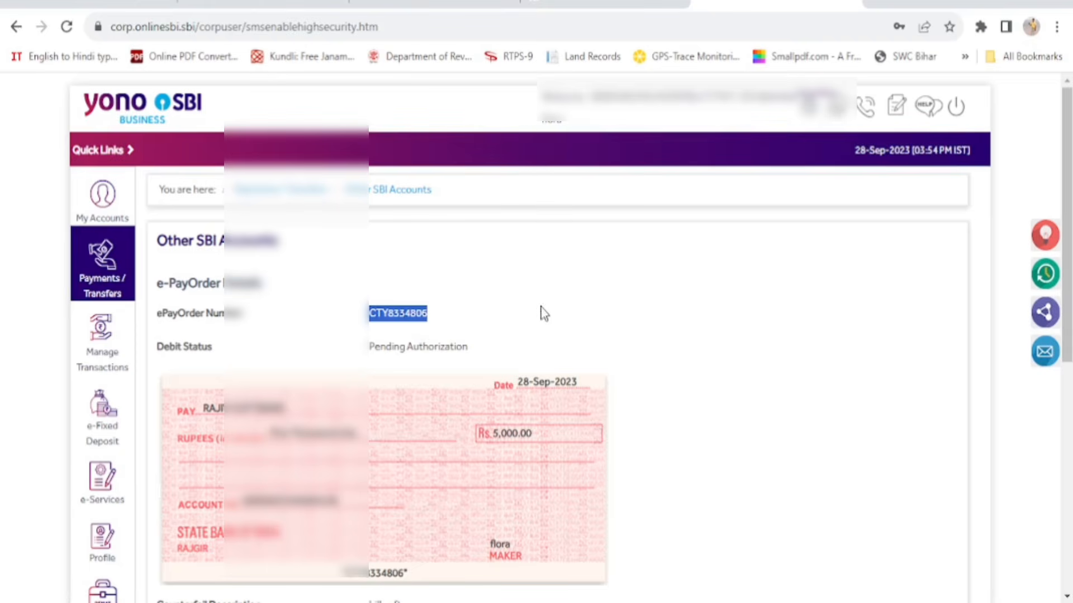
scroll(542, 311, down, 5)
scroll(505, 368, down, 2)
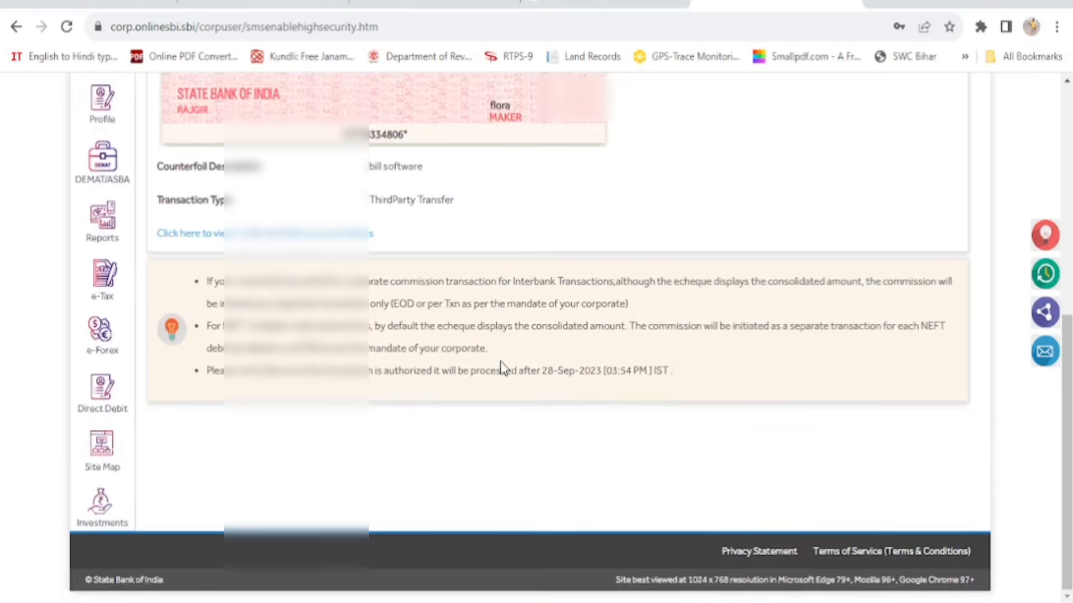
scroll(670, 367, up, 9)
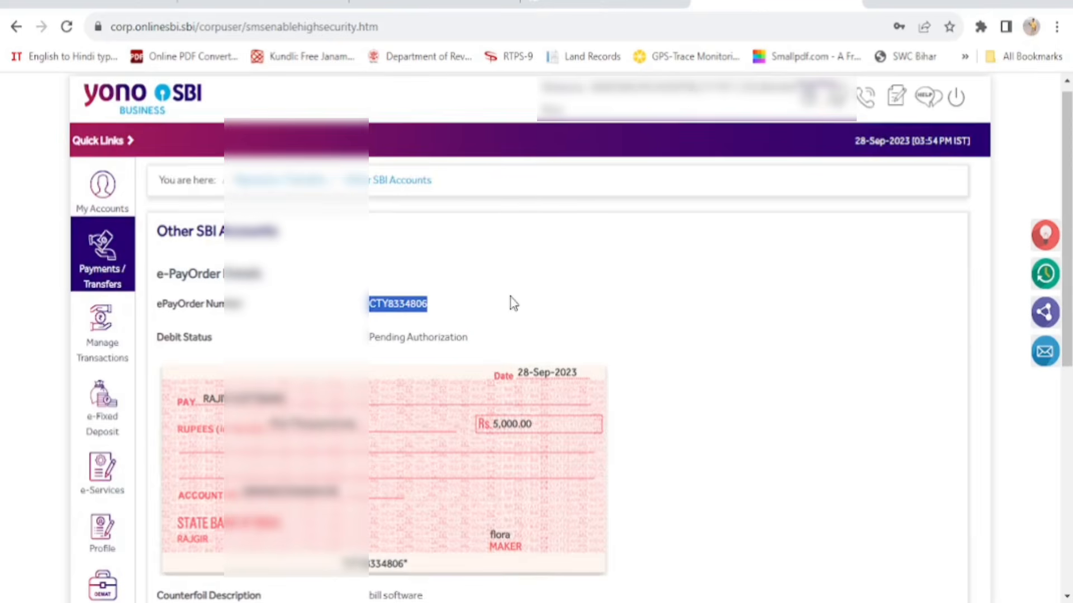
mouse_move(105, 346)
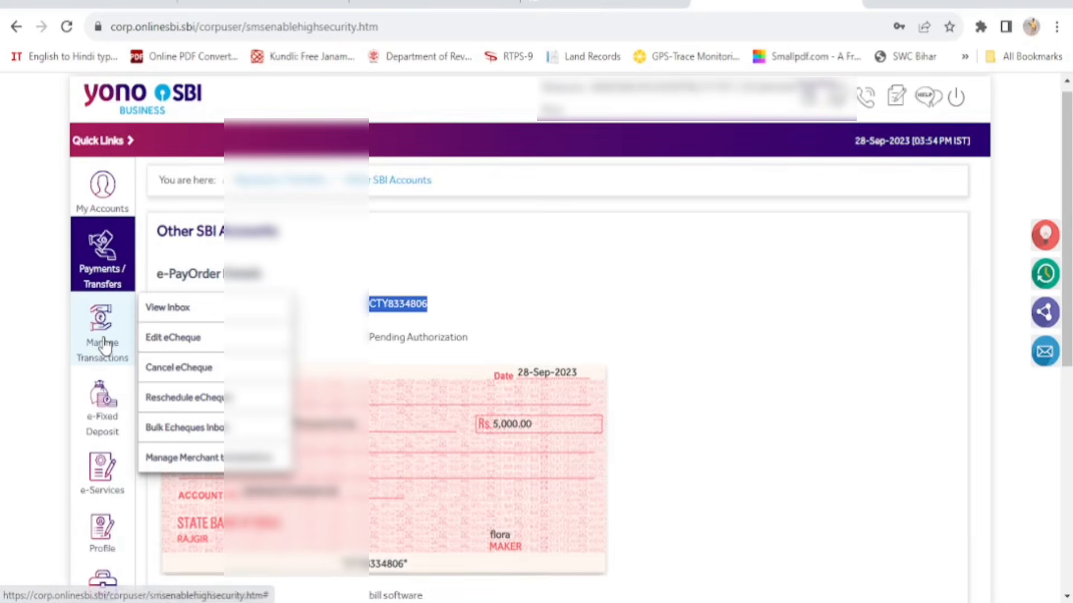
Go to Payments/Transfers > Other Bank Accounts and choose NEFT as the transaction type
click(110, 258)
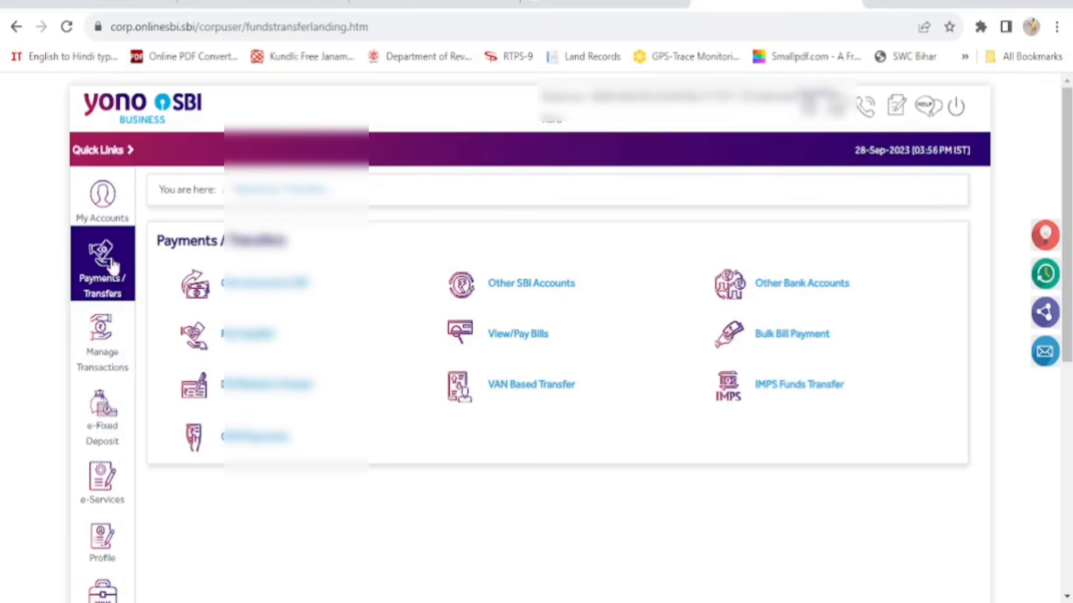
click(814, 286)
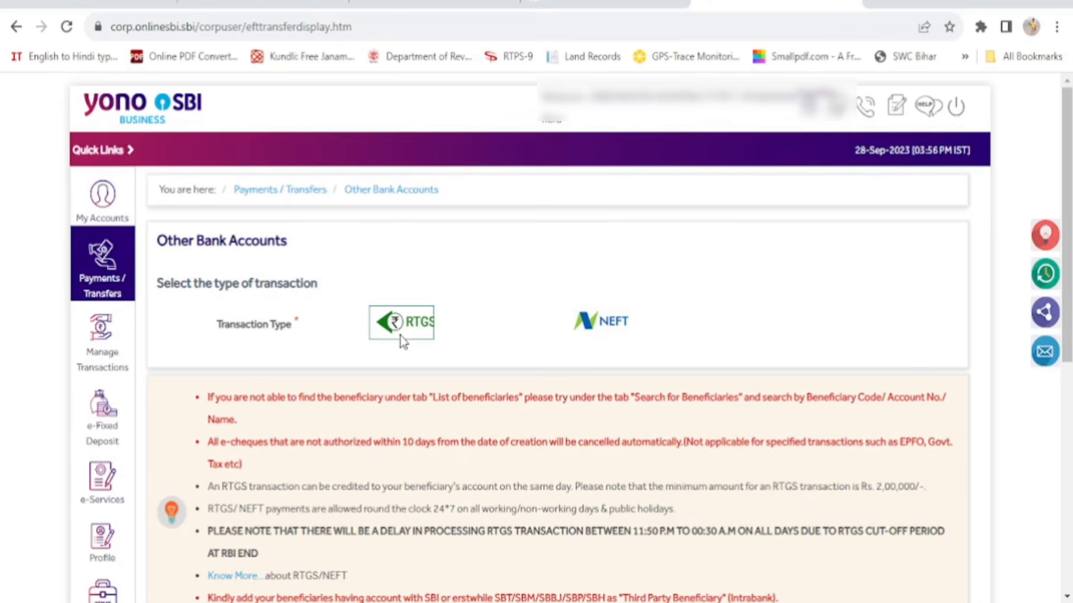
click(614, 330)
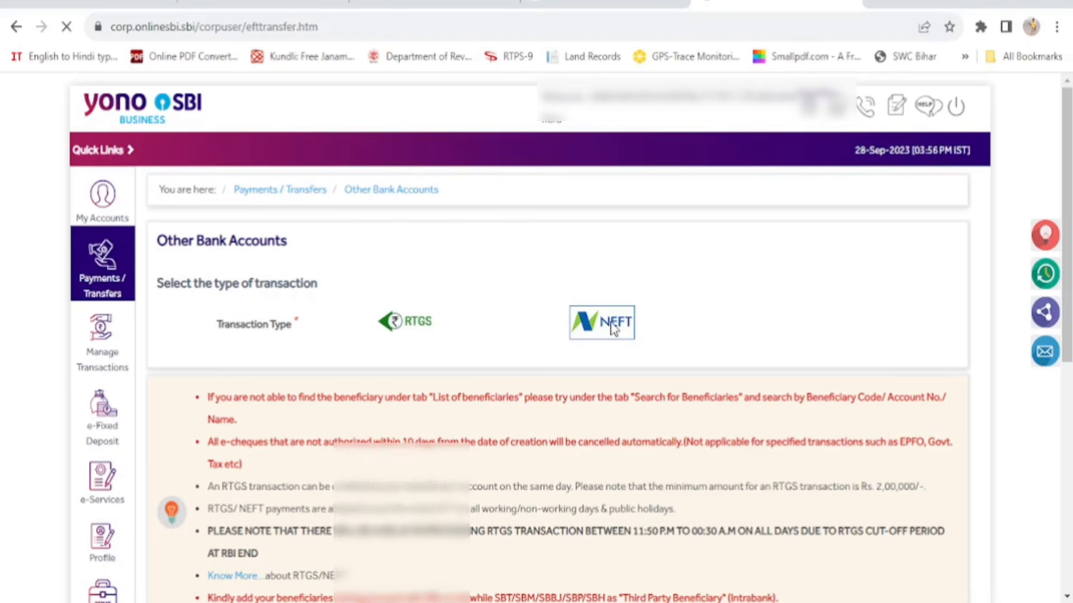
Enter a debit amount of 5398 INR and set the purpose to Payment to Utility Bills
scroll(613, 330, down, 2)
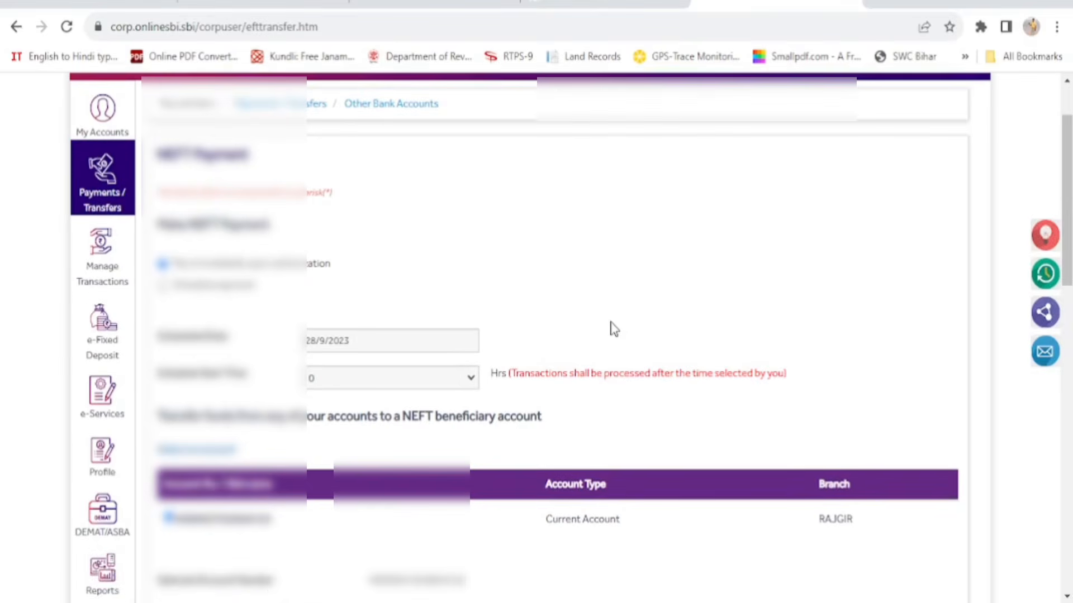
scroll(614, 330, down, 6)
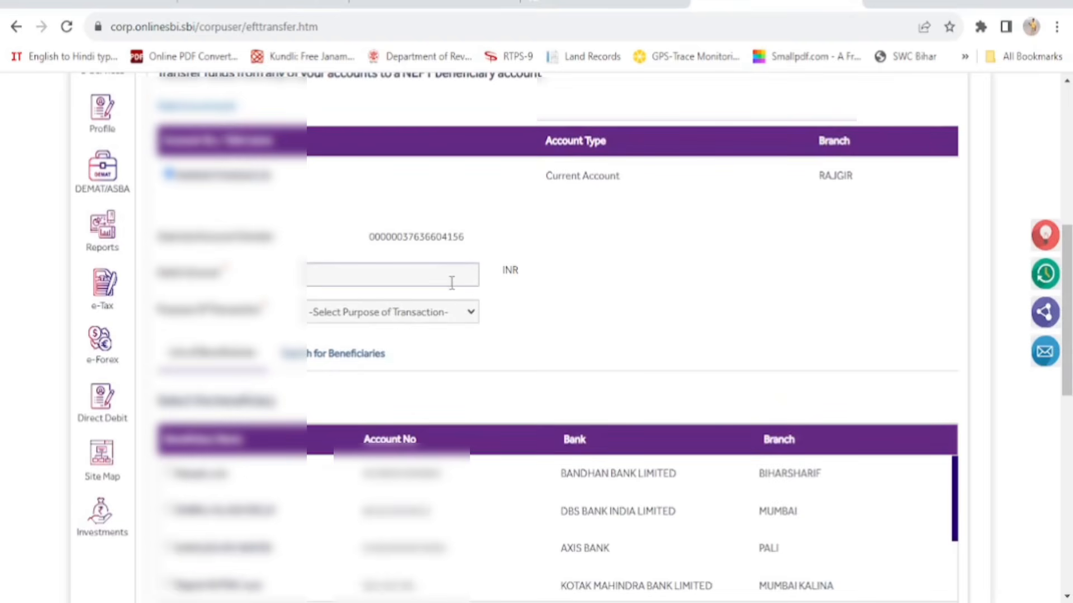
click(466, 276)
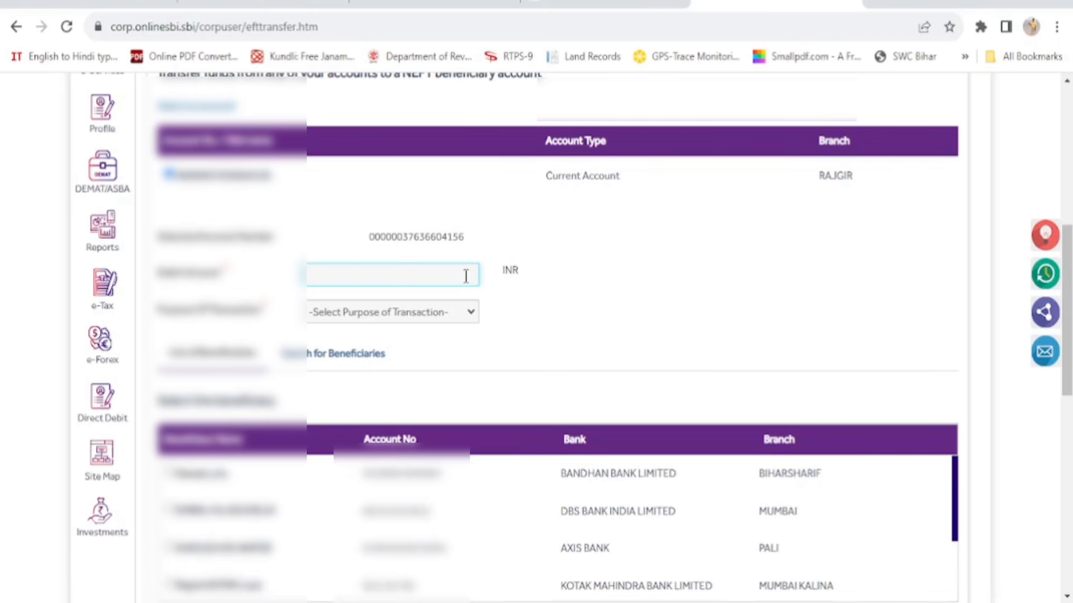
text(5398)
click(471, 317)
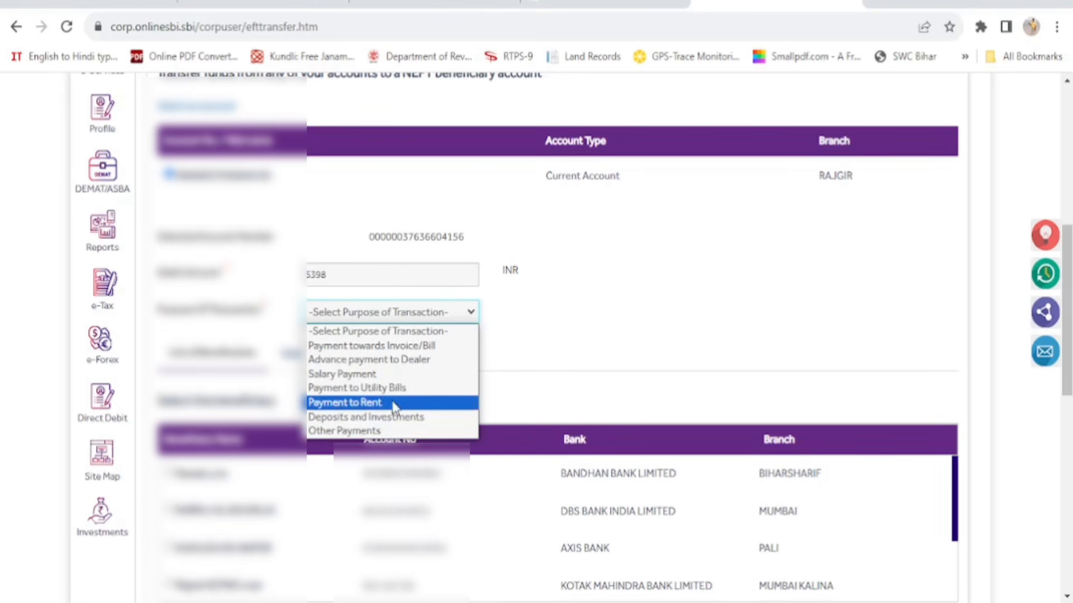
click(421, 390)
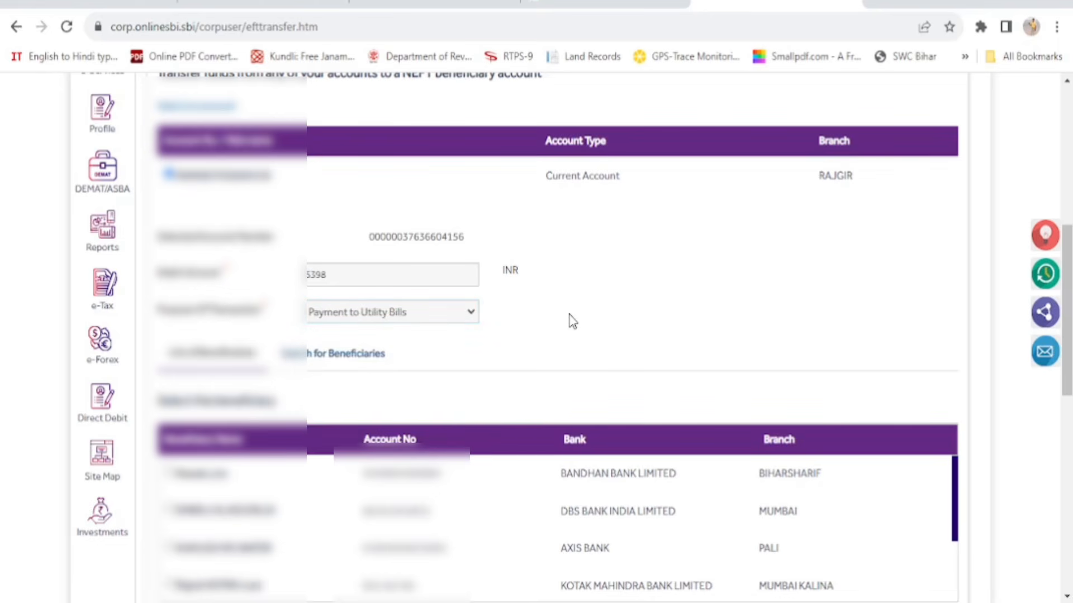
scroll(570, 319, down, 2)
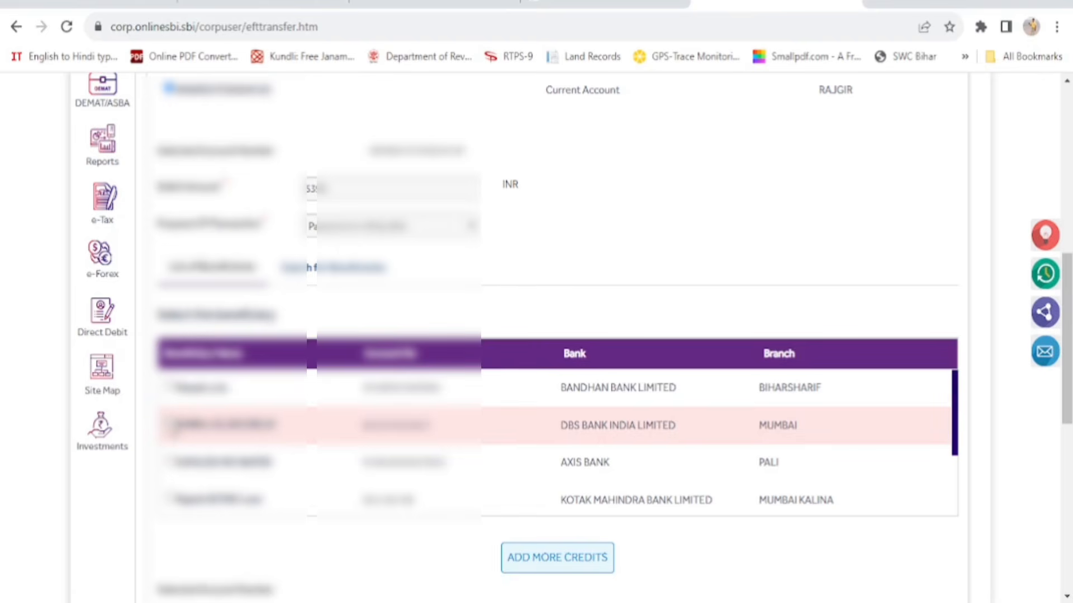
Select the DBS Bank beneficiary and enter 5398 as the credit amount
click(169, 423)
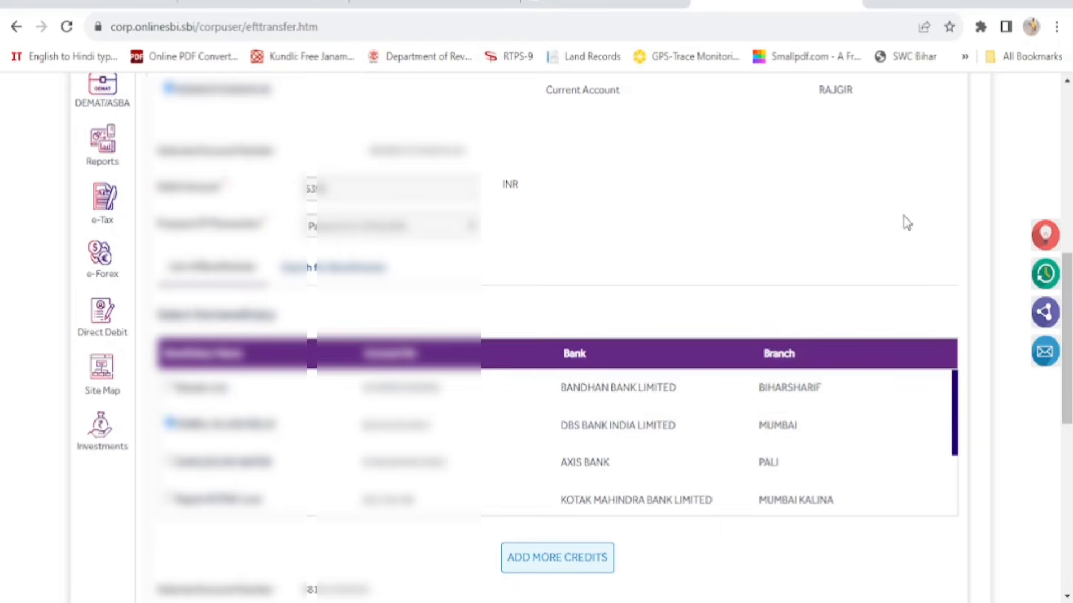
scroll(930, 224, down, 5)
scroll(937, 240, down, 2)
scroll(866, 379, down, 1)
scroll(867, 378, up, 1)
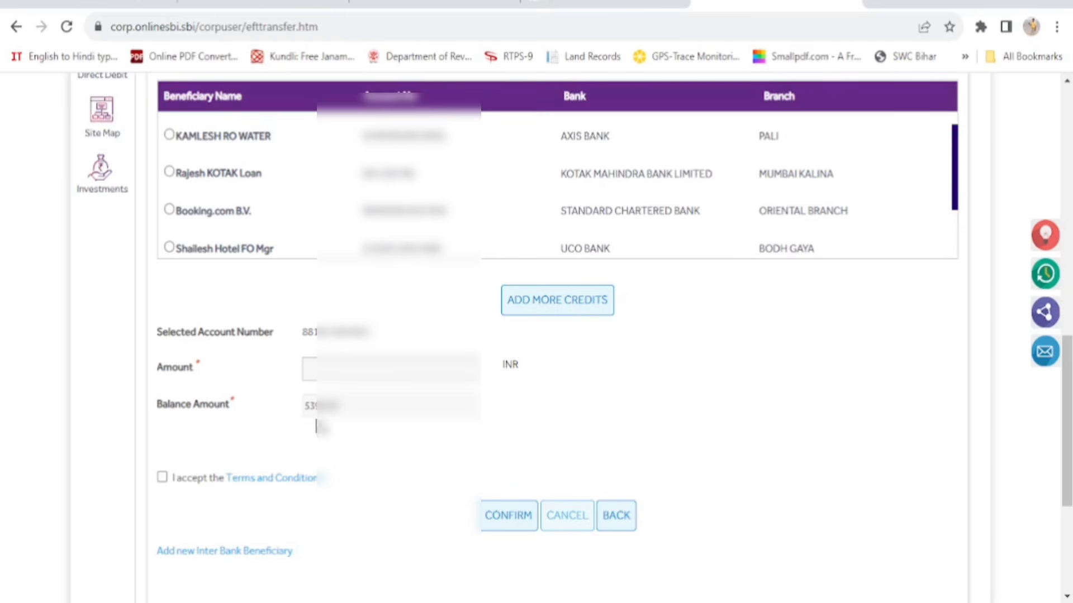
click(342, 370)
text(539)
Accept the terms, confirm, and submit the NEFT transfer with the transaction password
click(163, 477)
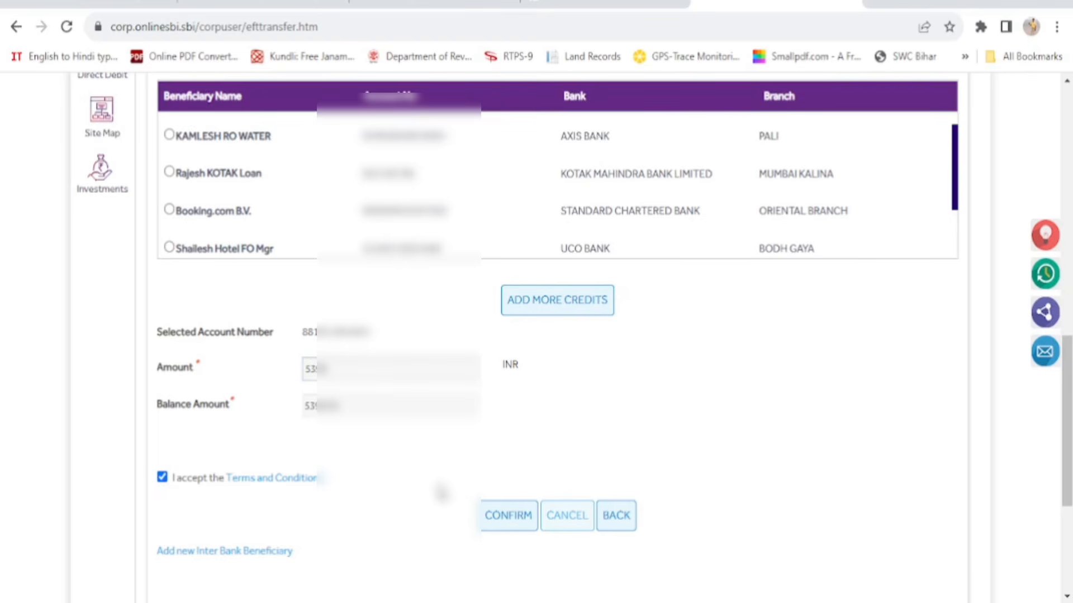
click(503, 522)
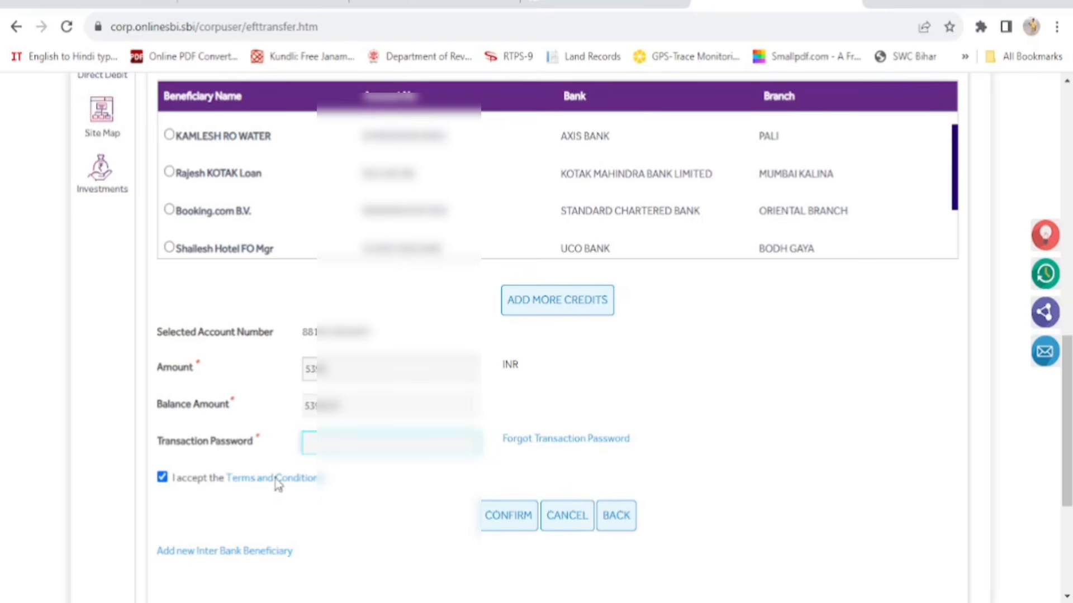
text(•••••)
click(516, 517)
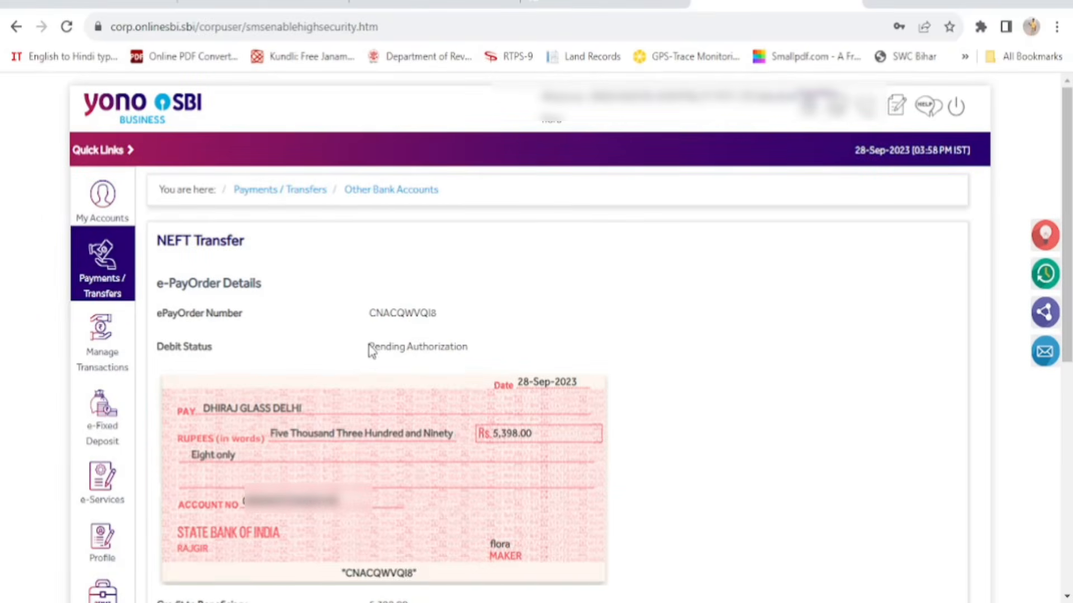
Check the new e-PayOrder number and its Pending Authorization status, then log out
drag(368, 350, 474, 353)
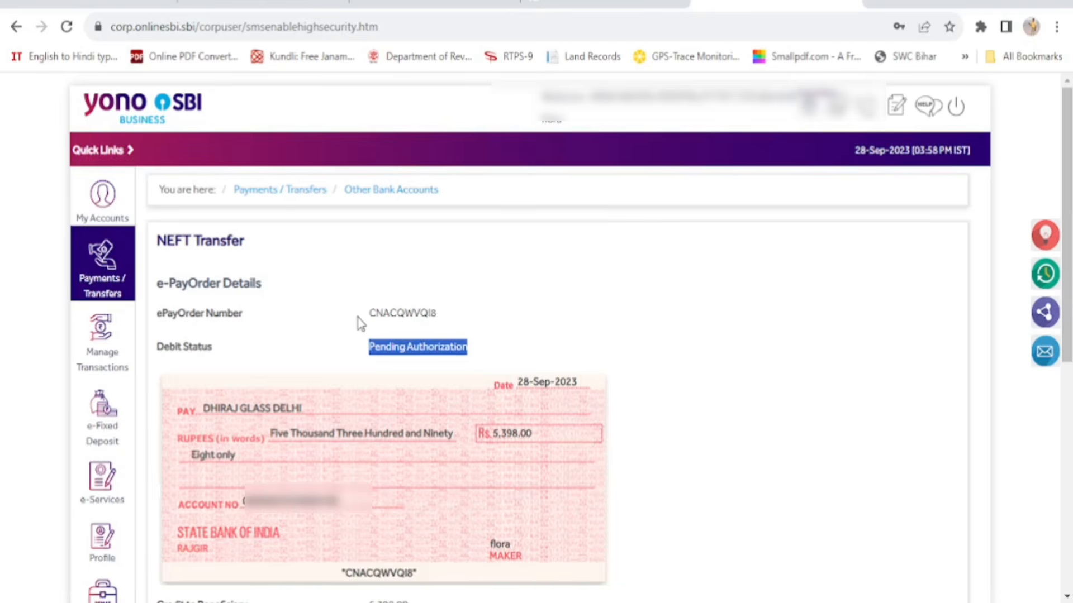
drag(367, 315, 477, 323)
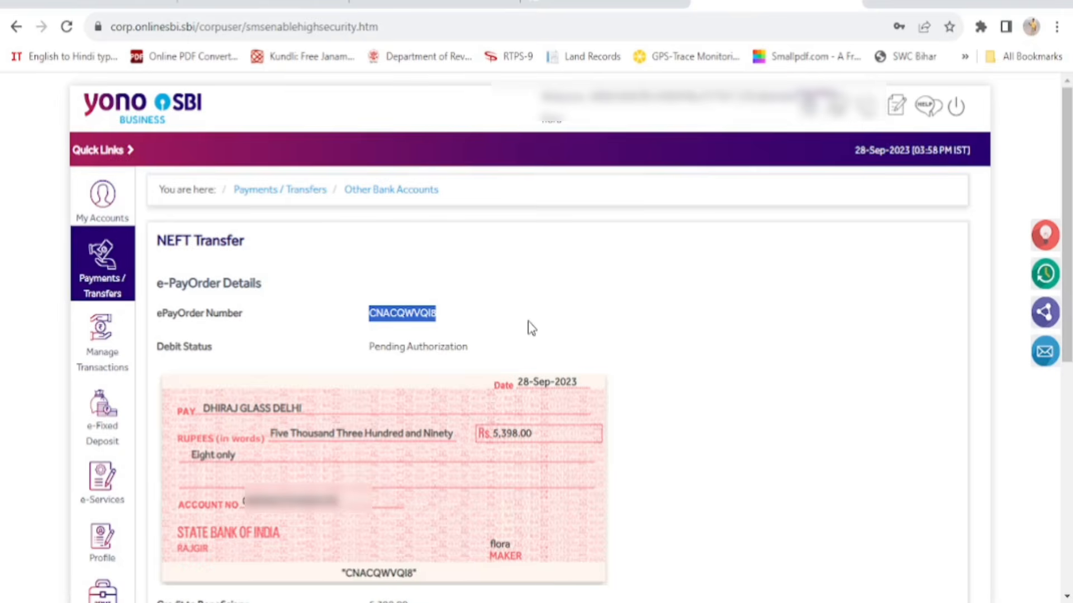
click(560, 330)
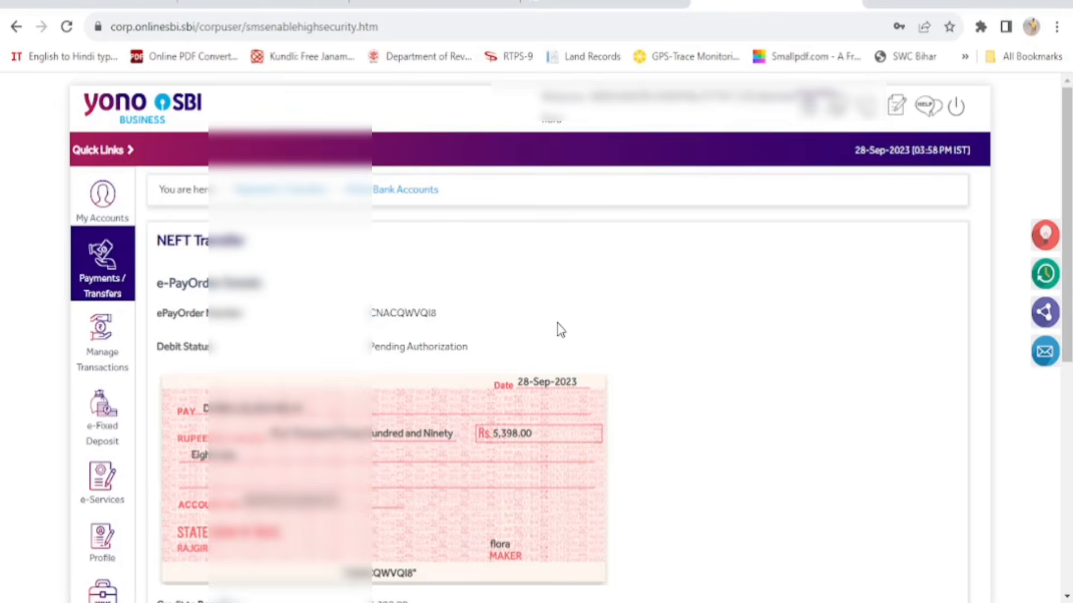
scroll(702, 378, down, 6)
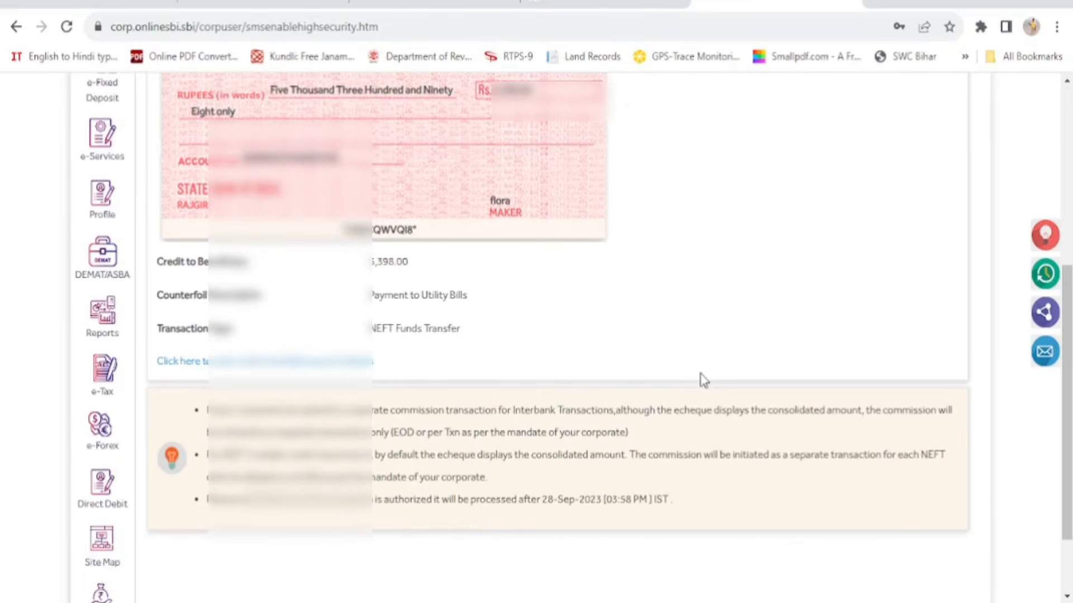
scroll(702, 380, up, 6)
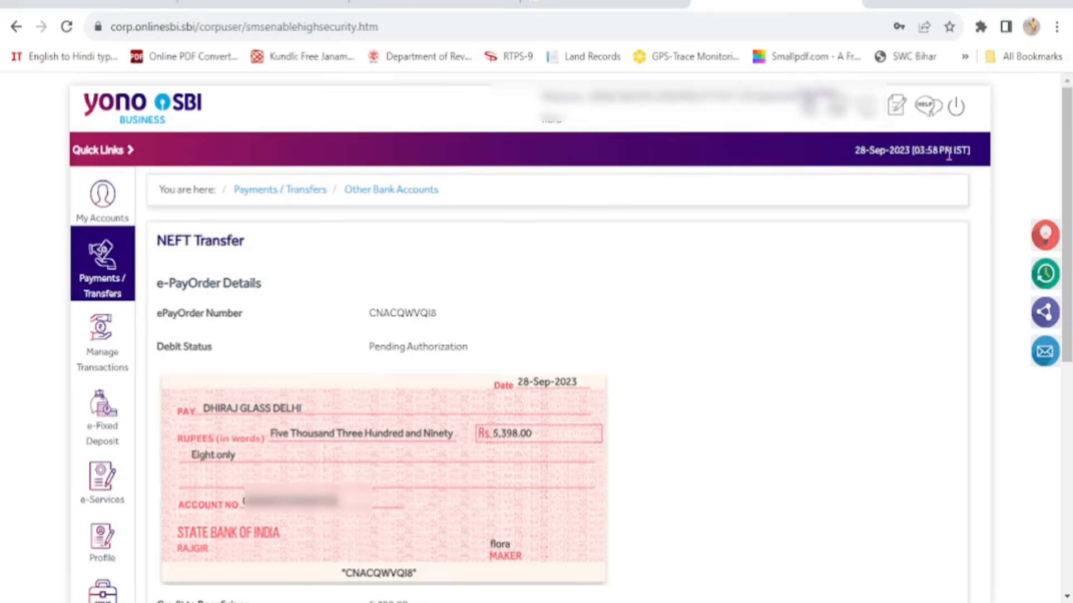
click(956, 108)
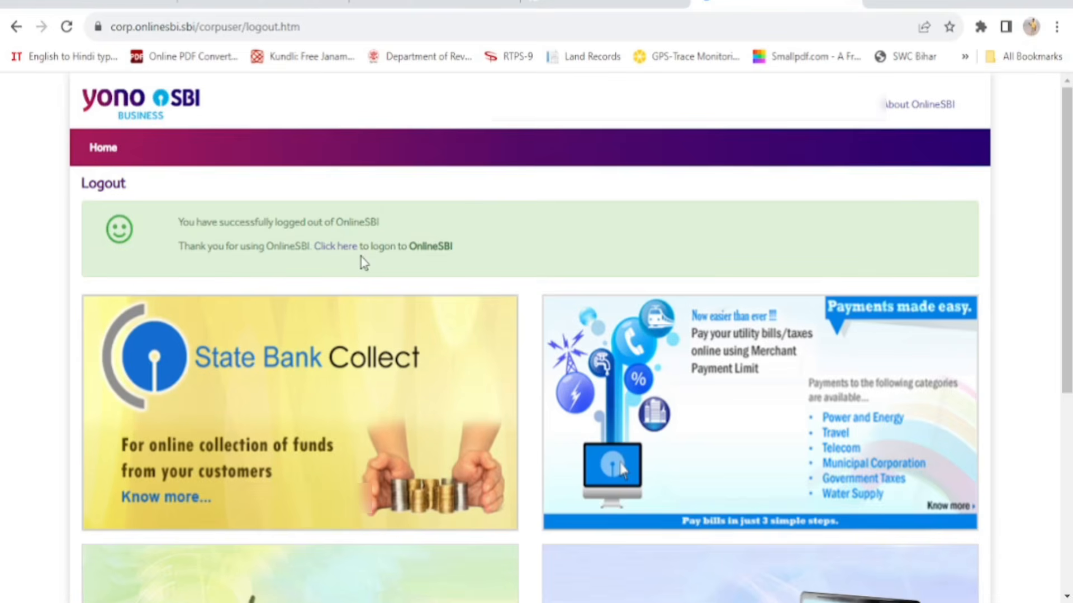
Return from the logout page to yonobusiness.sbi and bring up the LOGIN form
click(337, 247)
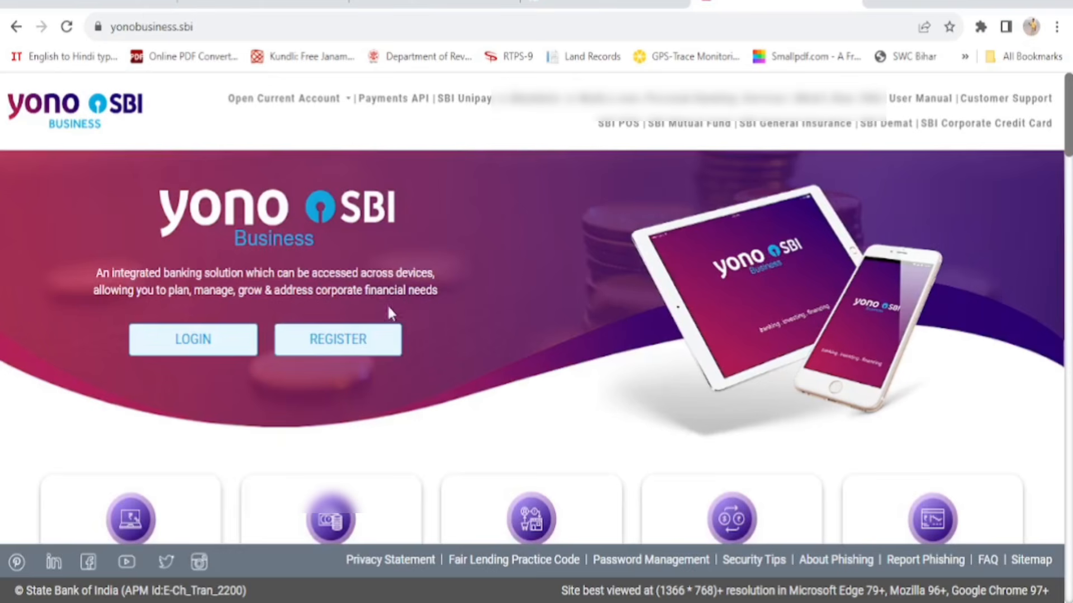
click(184, 342)
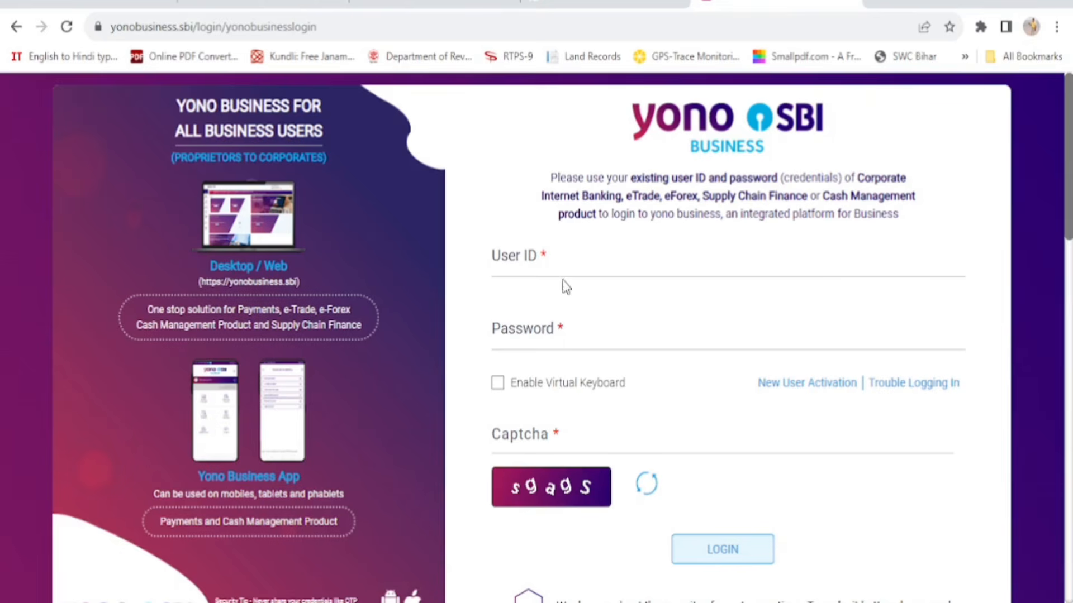
Fill in the user ID, password and captcha, and submit the login
click(573, 263)
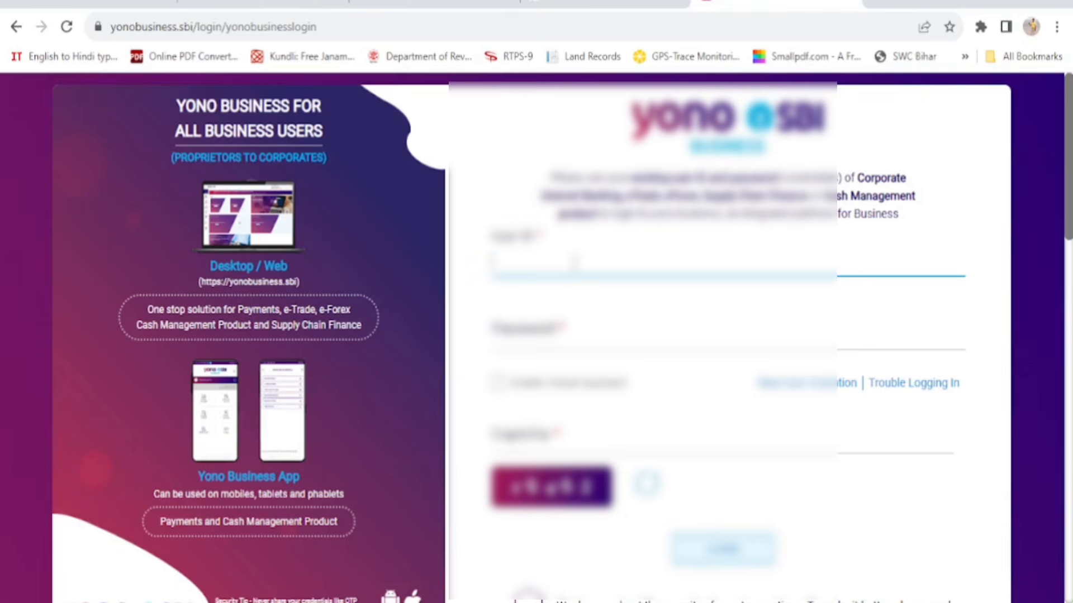
text(sbi)
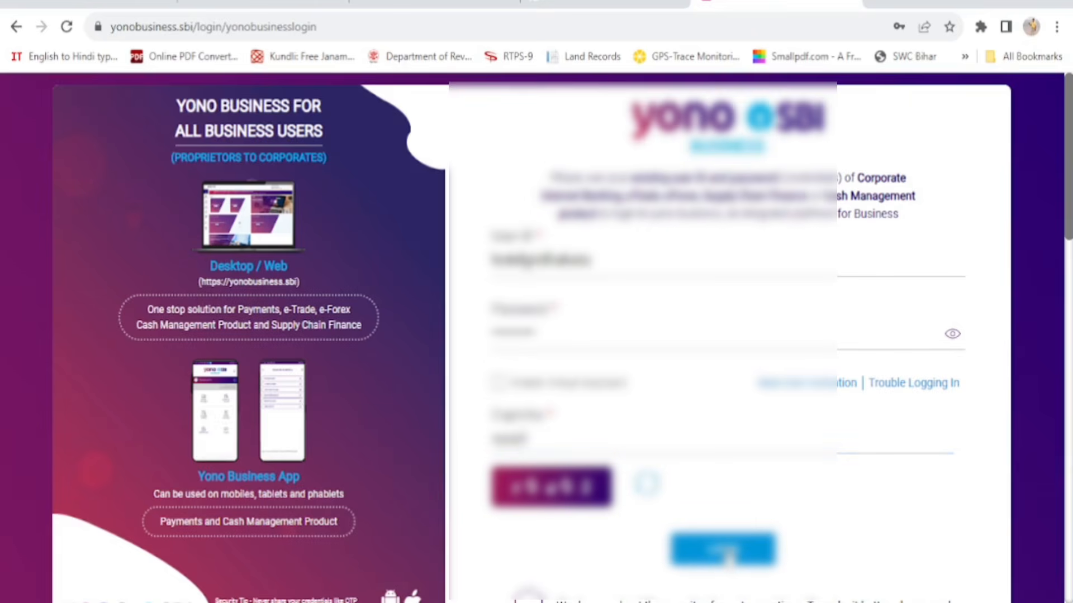
click(728, 553)
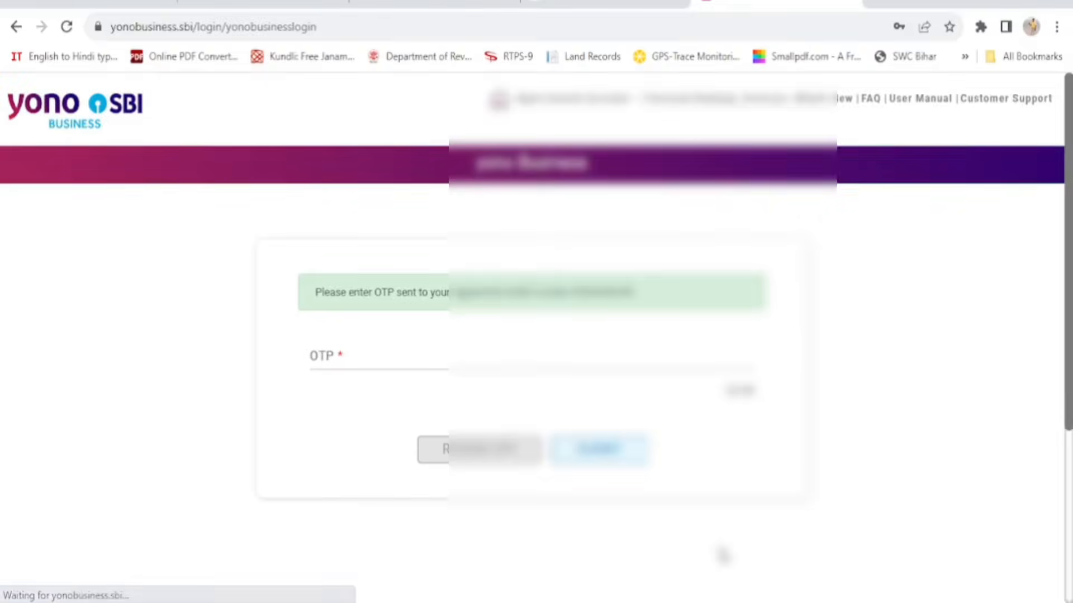
Enter the one-time password and choose Change Later on the password-expiry message
click(394, 357)
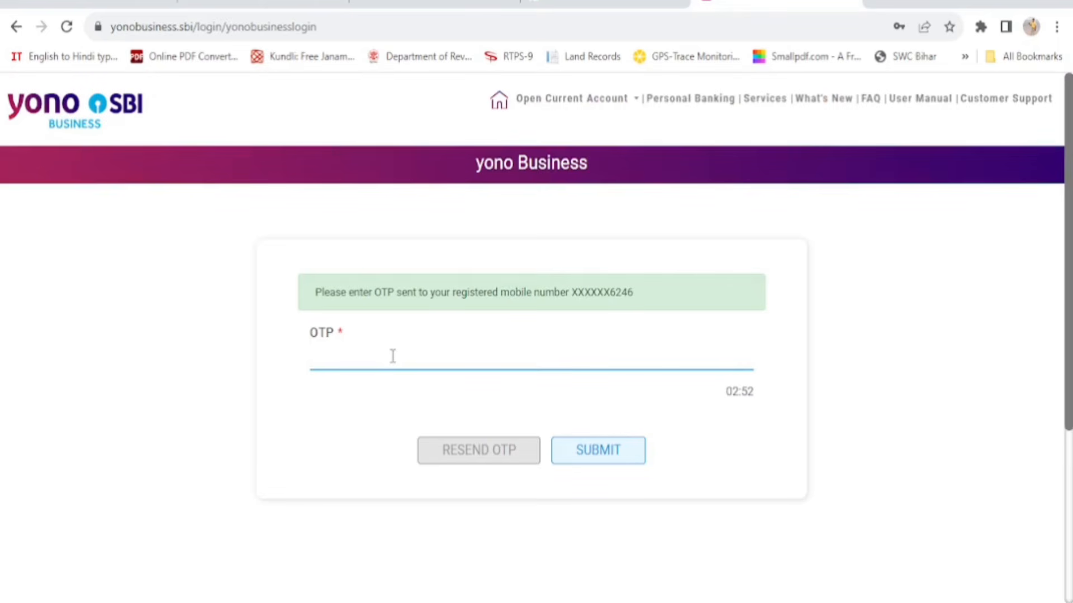
text(••••••••)
click(605, 455)
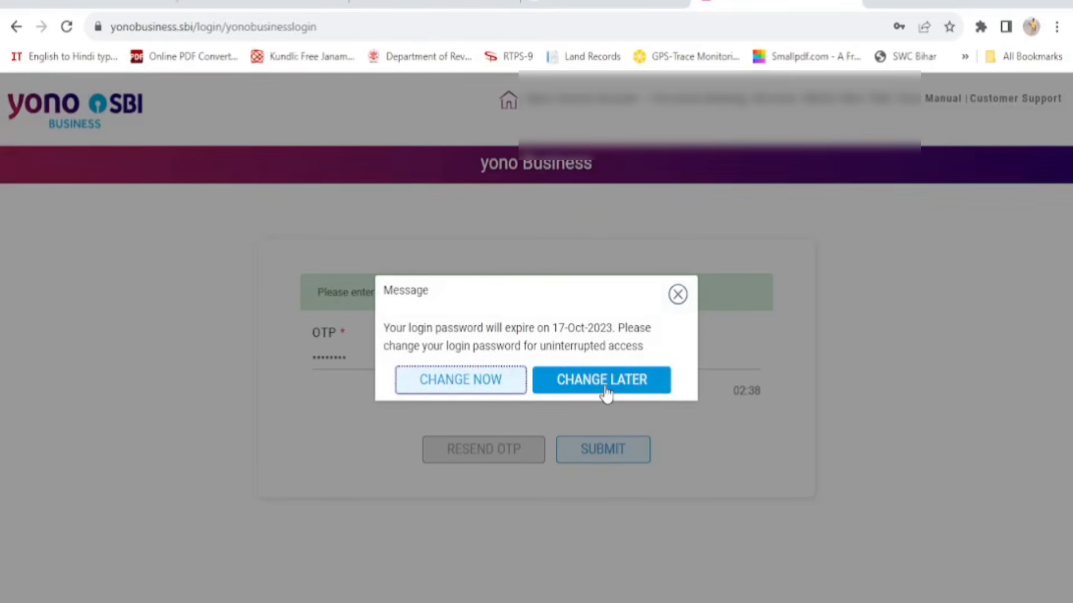
click(604, 391)
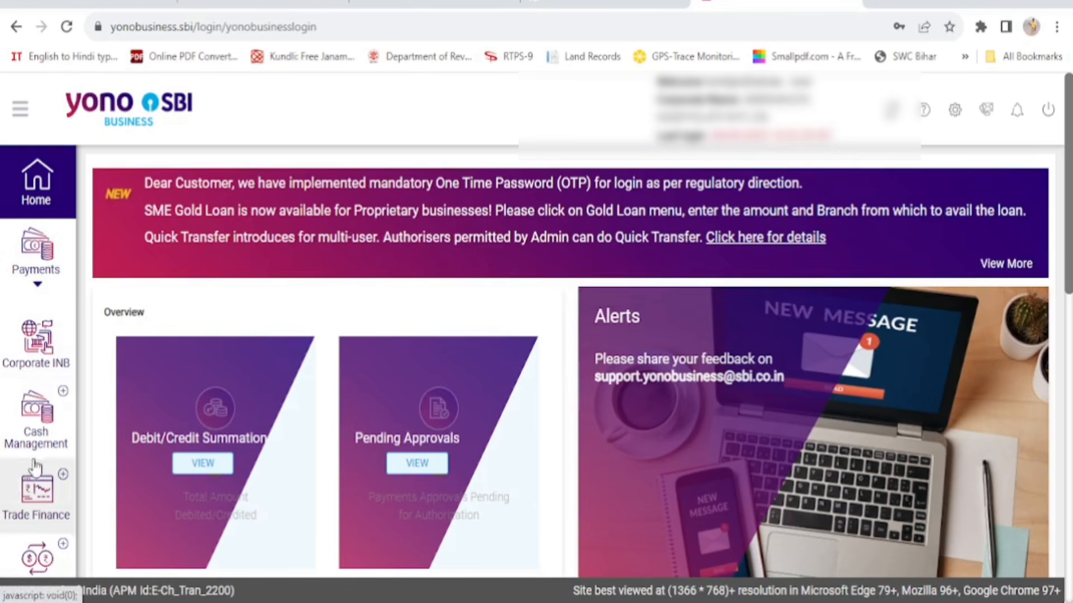
Go to Corporate INB > My Accounts > Account Summary and open the account's last 10 transactions
click(34, 354)
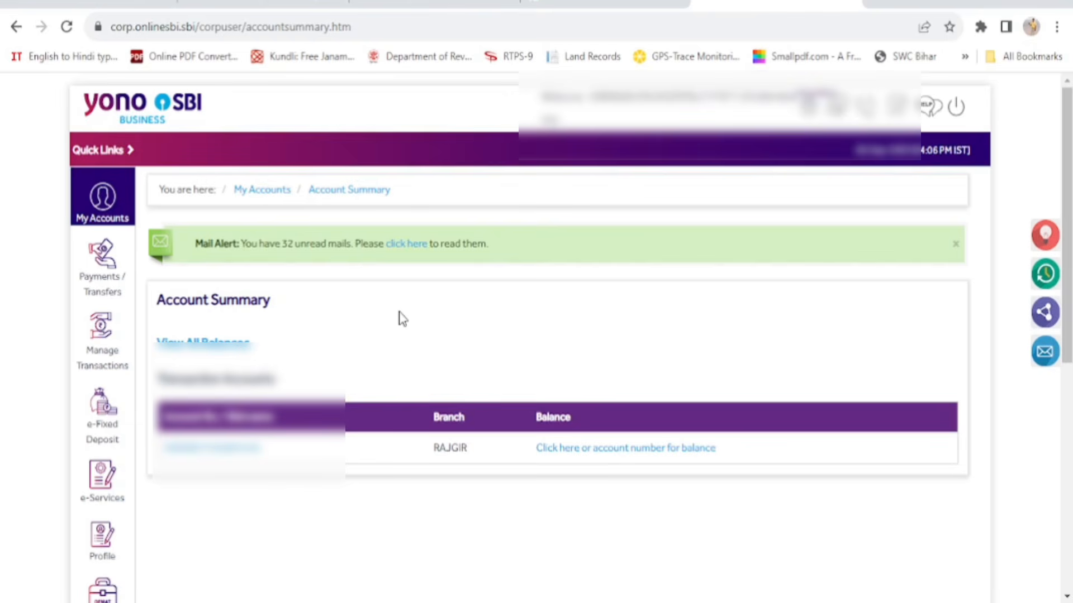
click(106, 212)
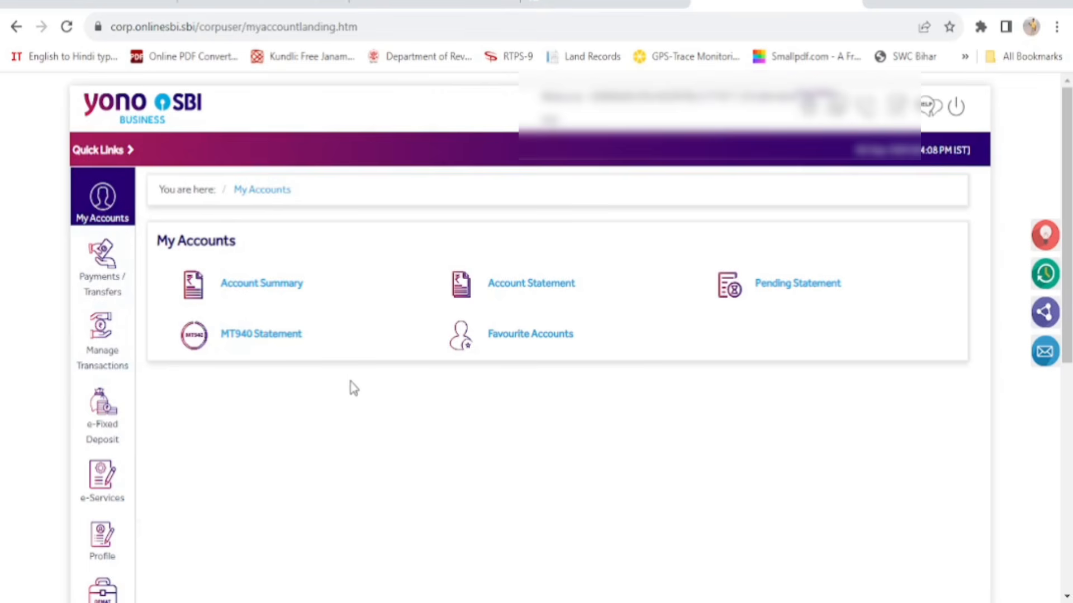
click(262, 285)
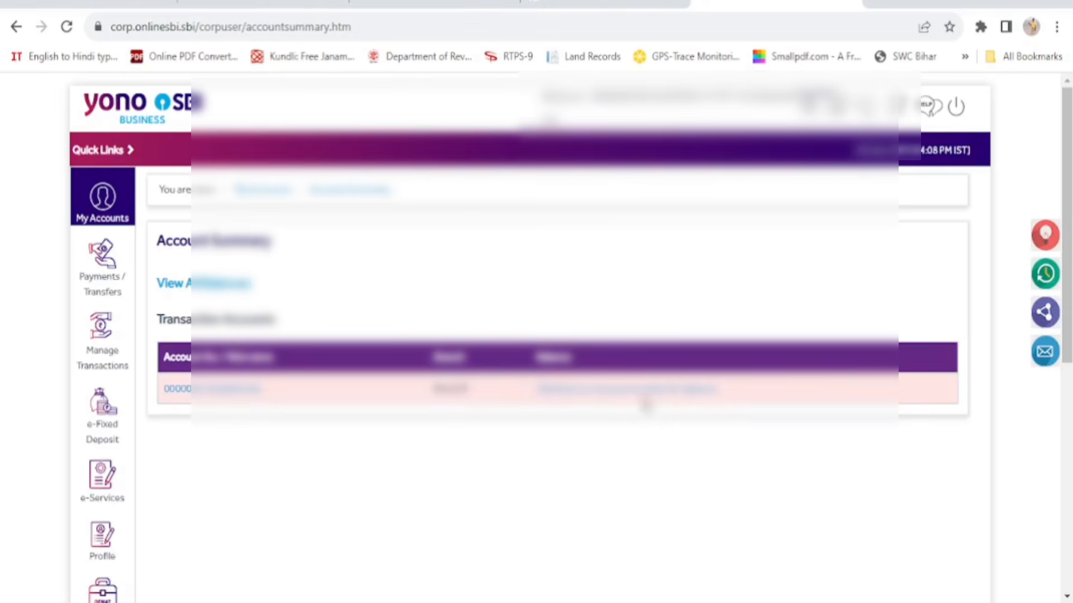
click(650, 390)
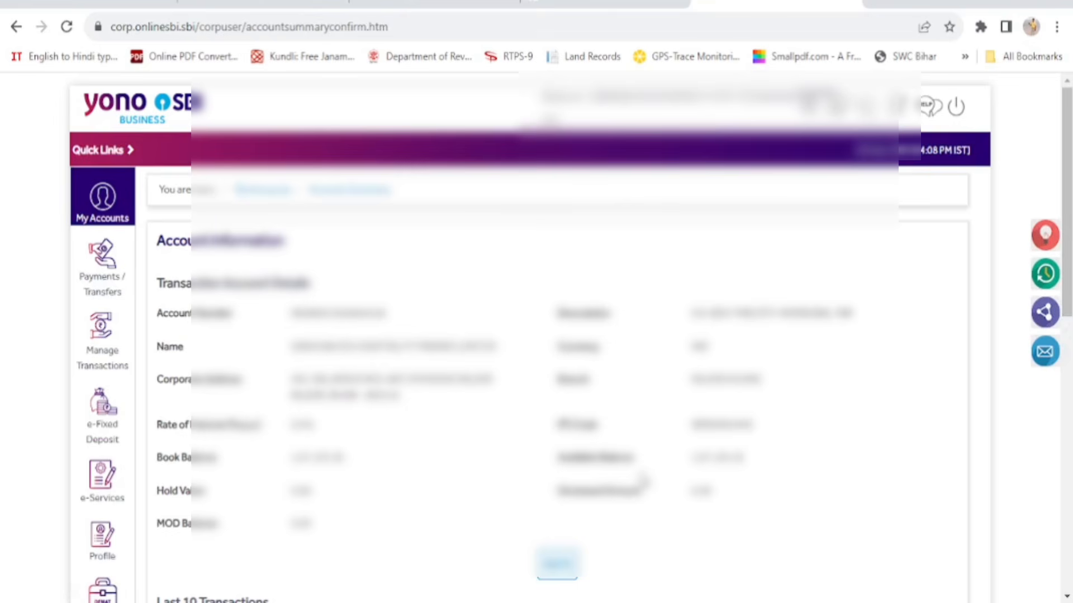
scroll(469, 446, down, 2)
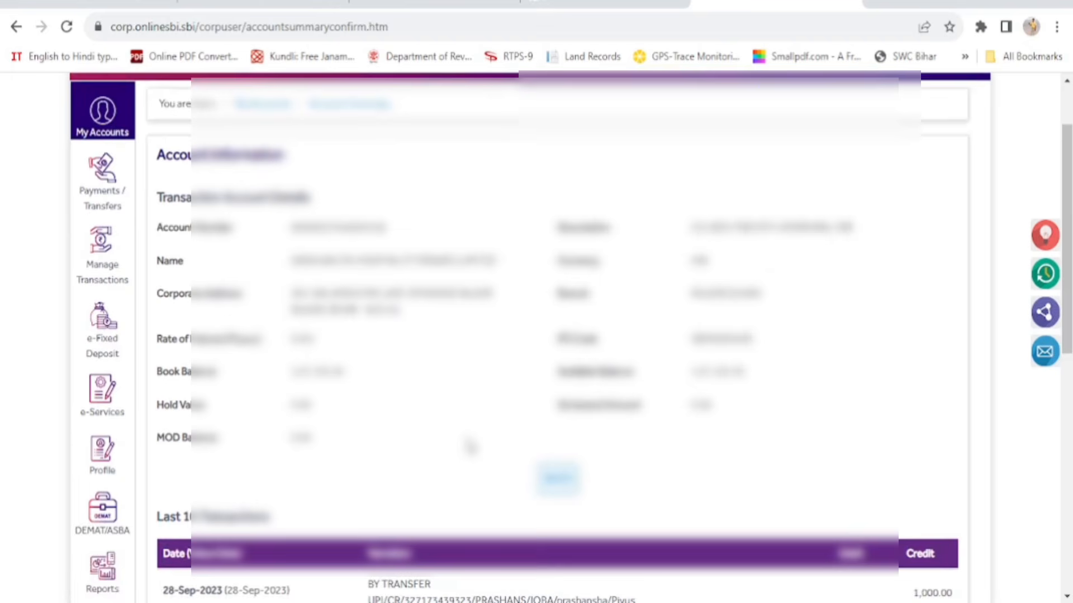
scroll(469, 446, up, 2)
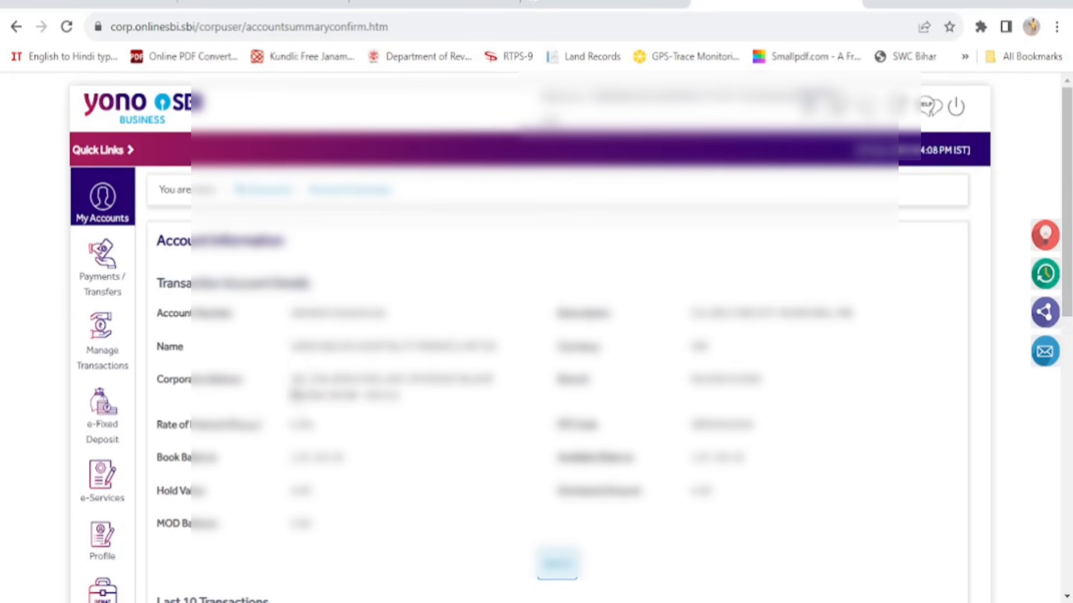
mouse_move(115, 366)
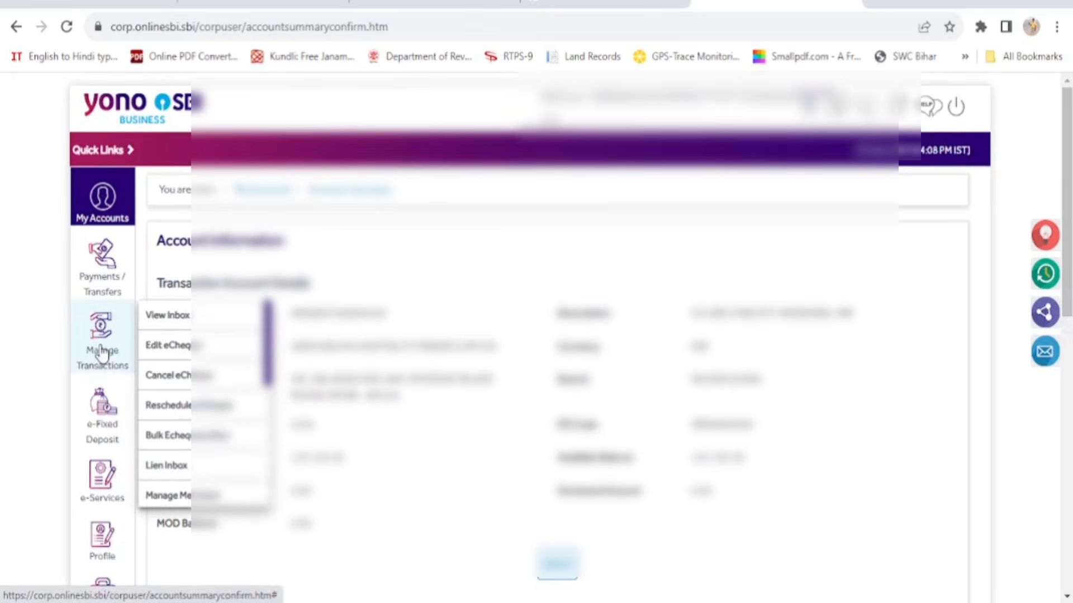
Go to Manage Transactions and open the View Inbox page of e-PayOrder lookups
click(101, 356)
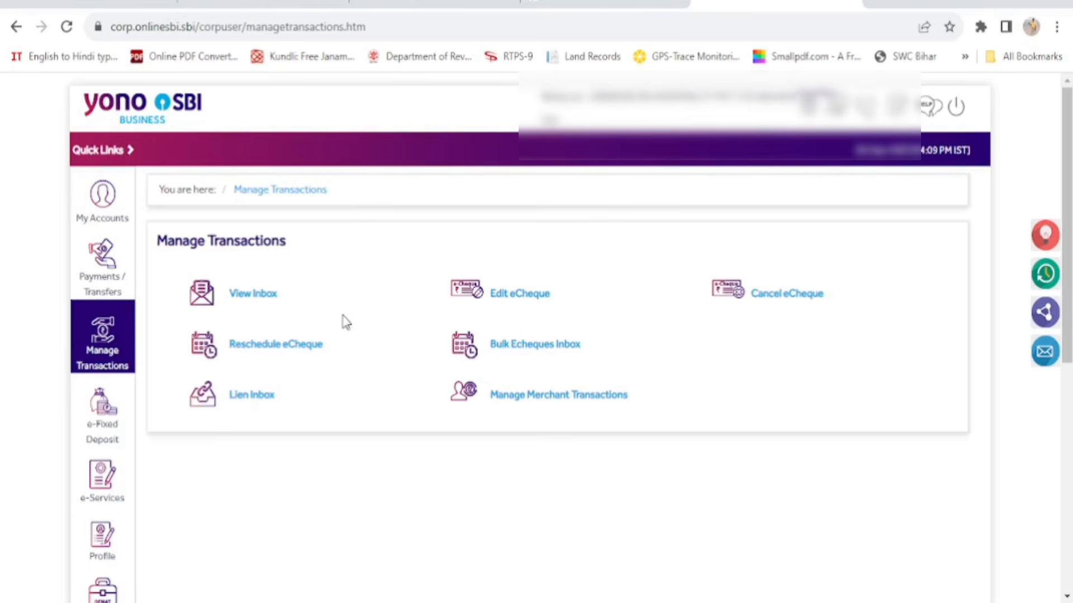
click(249, 296)
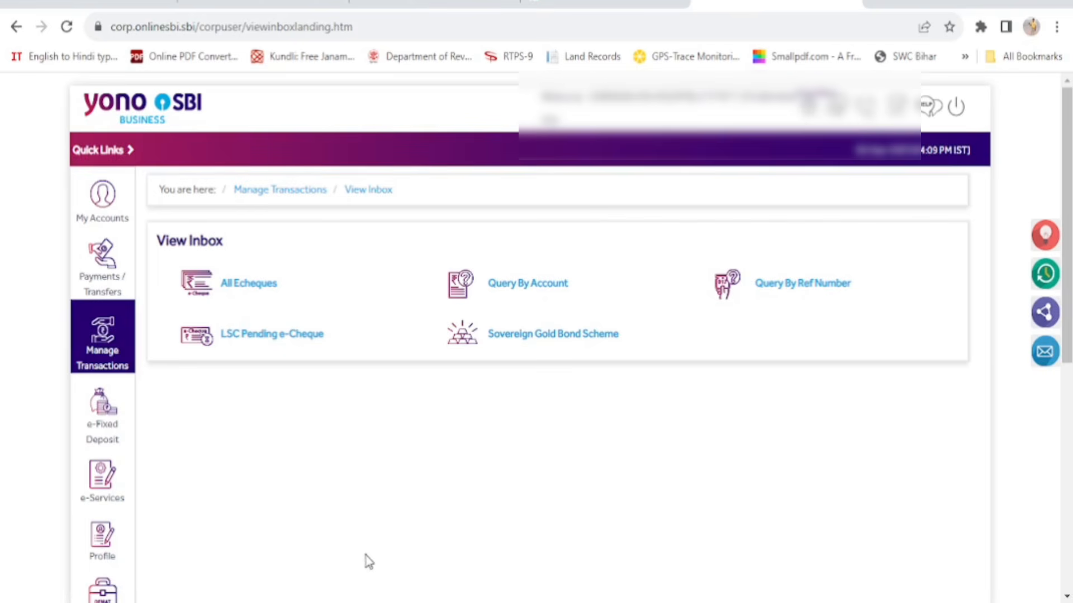
Query the account's pending e-PayOrders with start date 28/09/2023
click(544, 286)
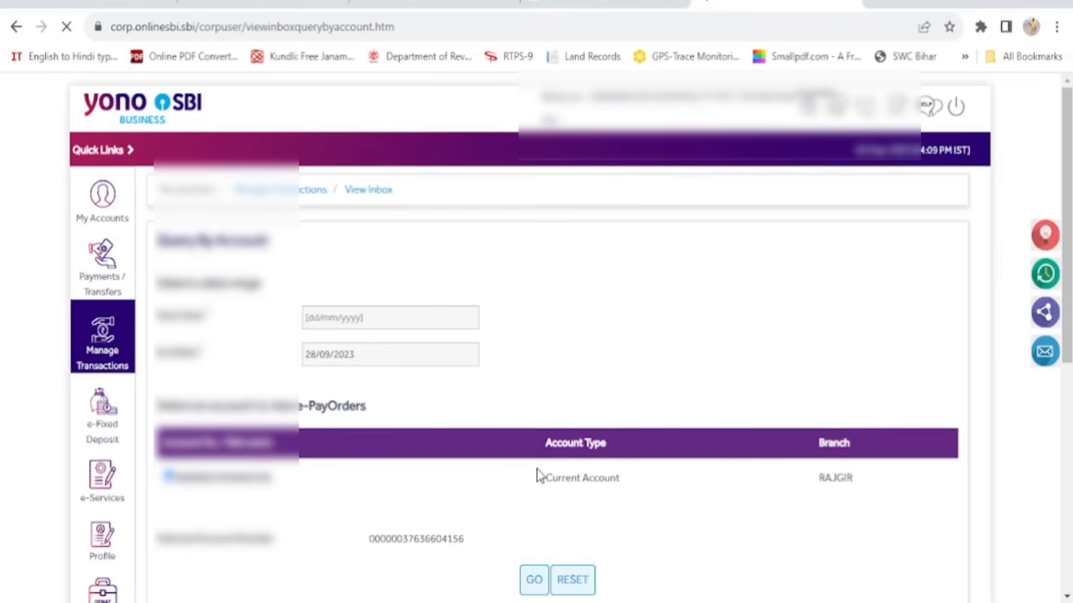
scroll(538, 475, down, 3)
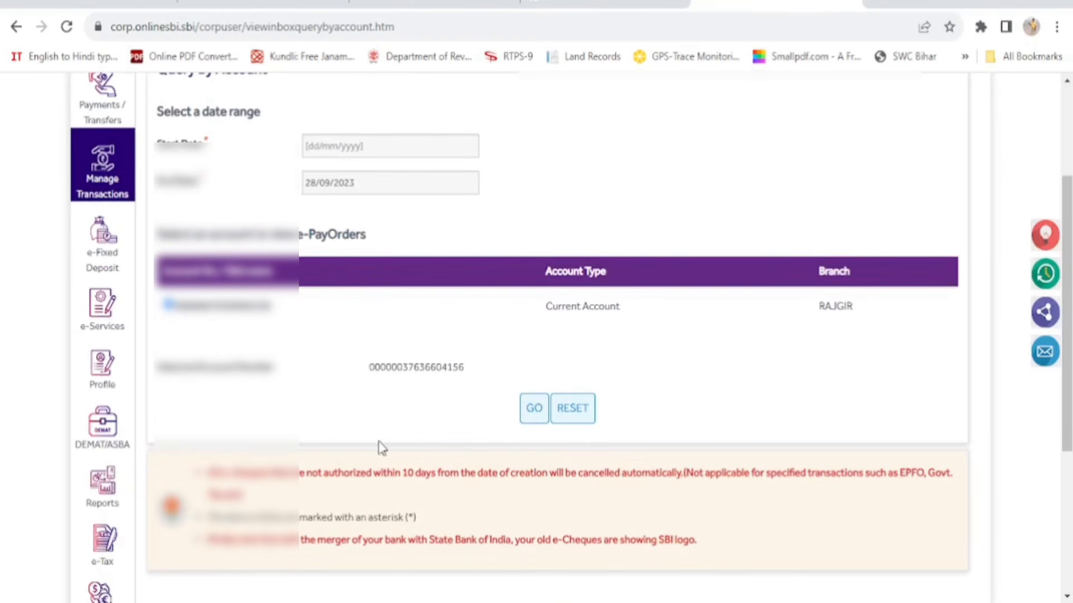
click(365, 148)
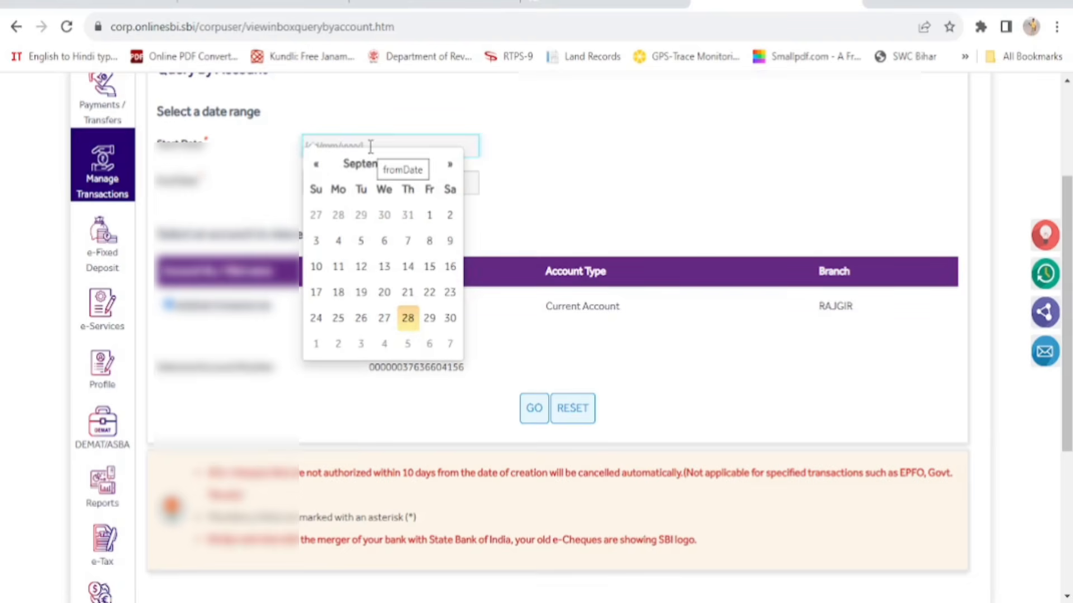
click(408, 319)
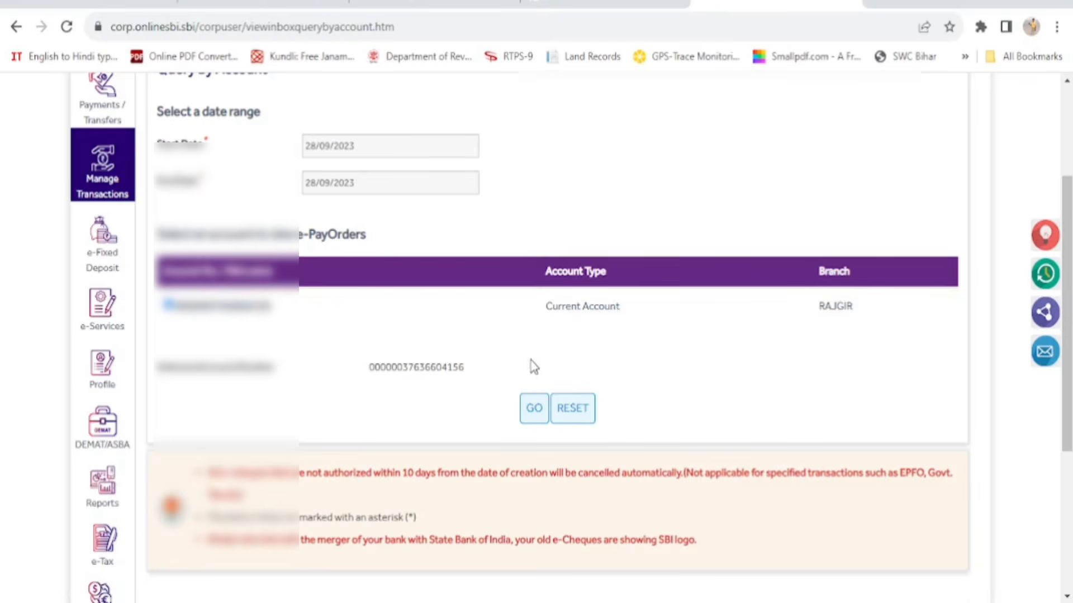
click(533, 414)
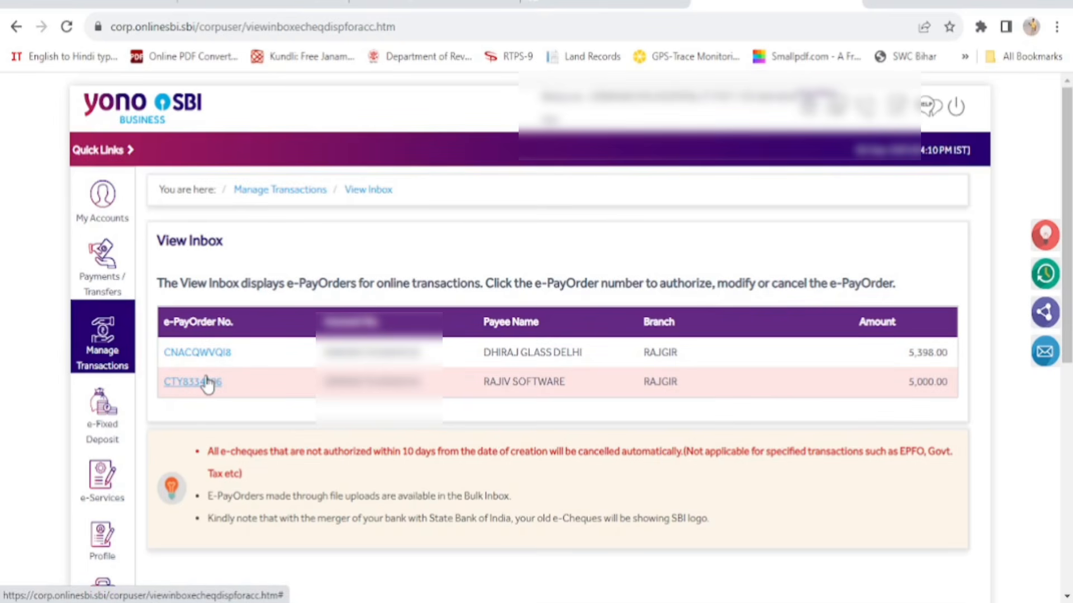
mouse_move(106, 333)
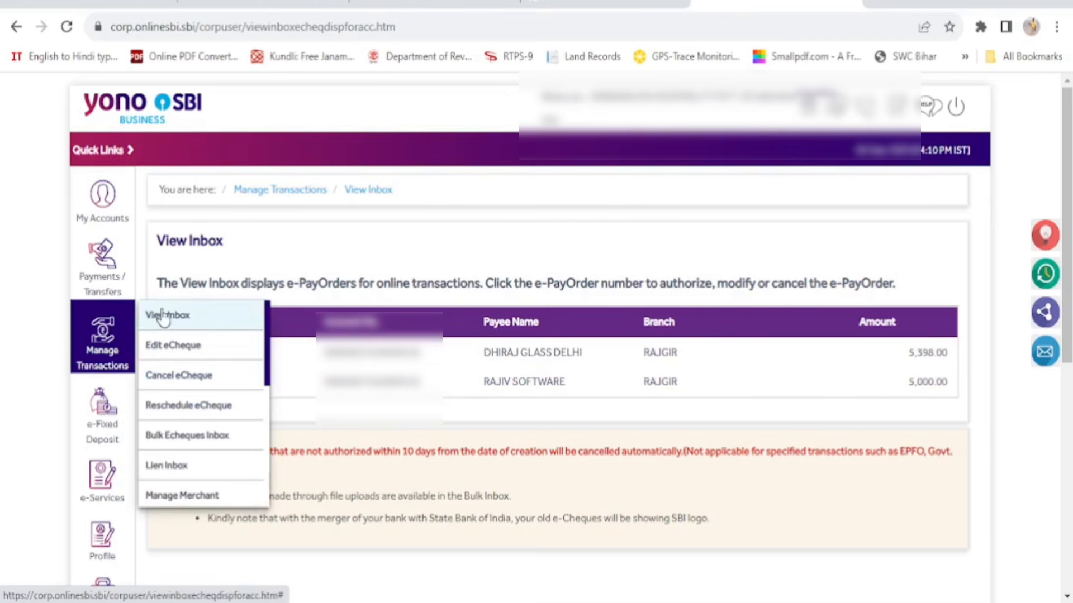
click(180, 317)
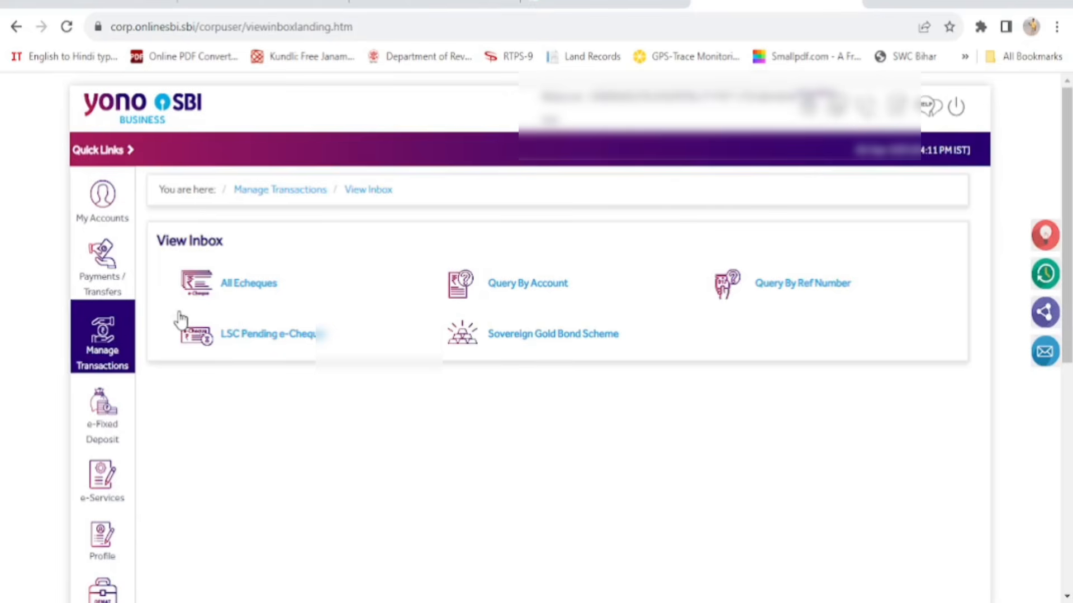
click(260, 286)
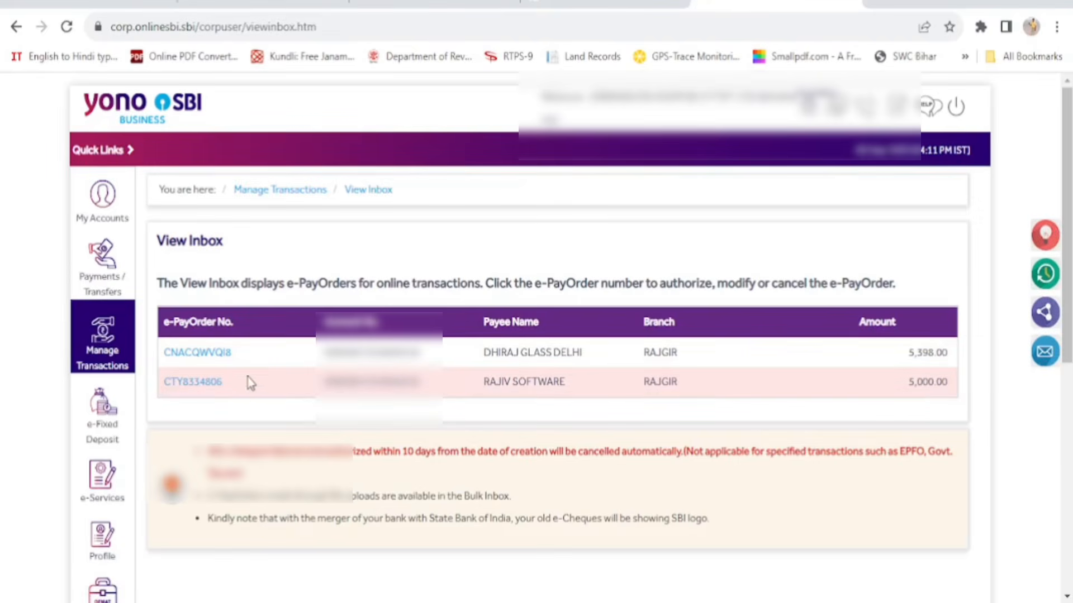
mouse_move(88, 352)
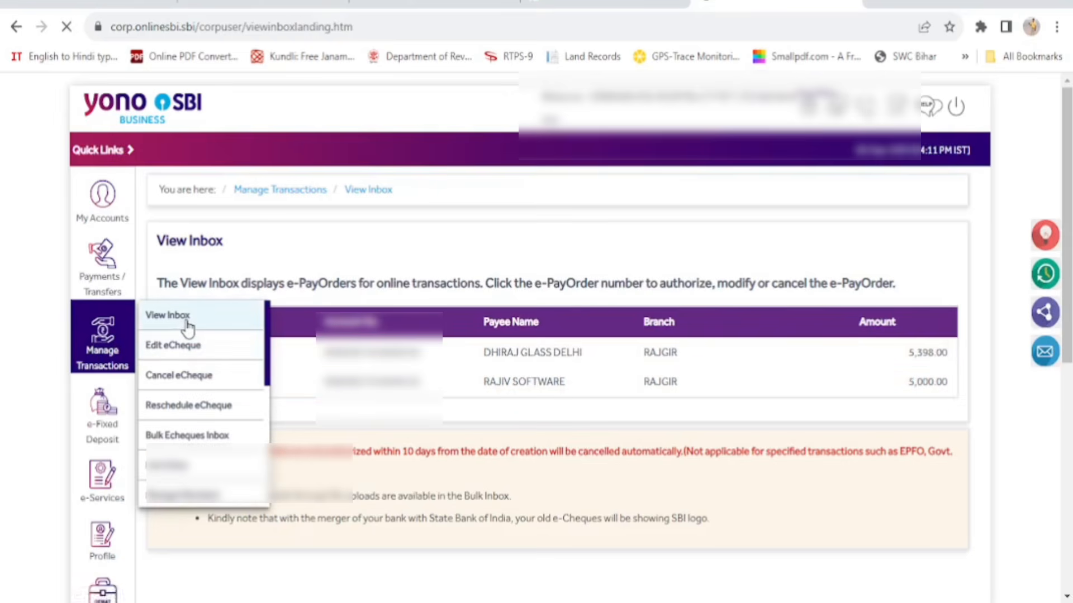
click(521, 285)
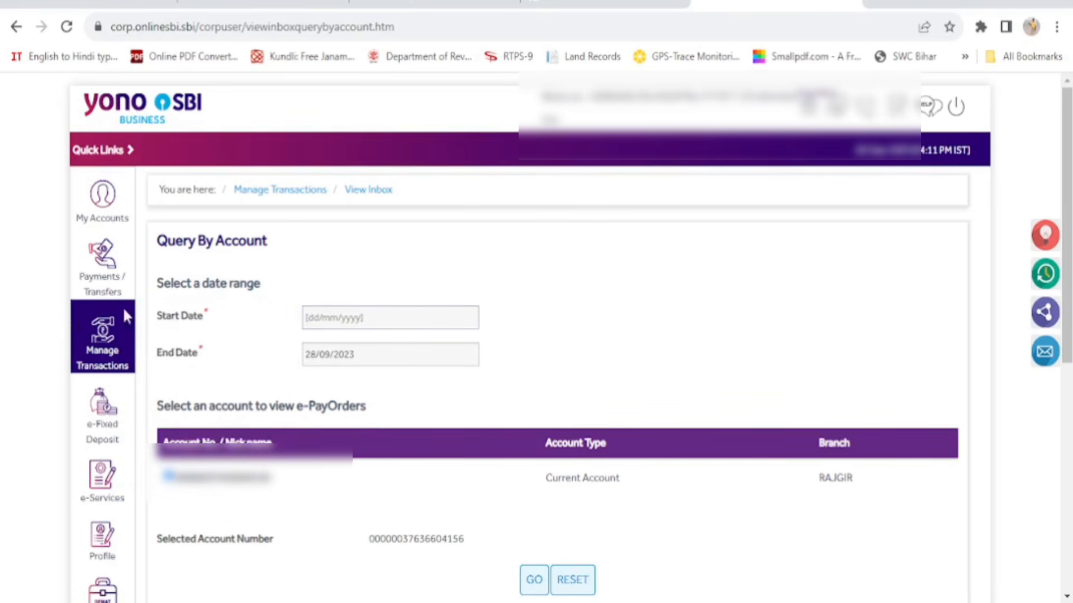
mouse_move(124, 316)
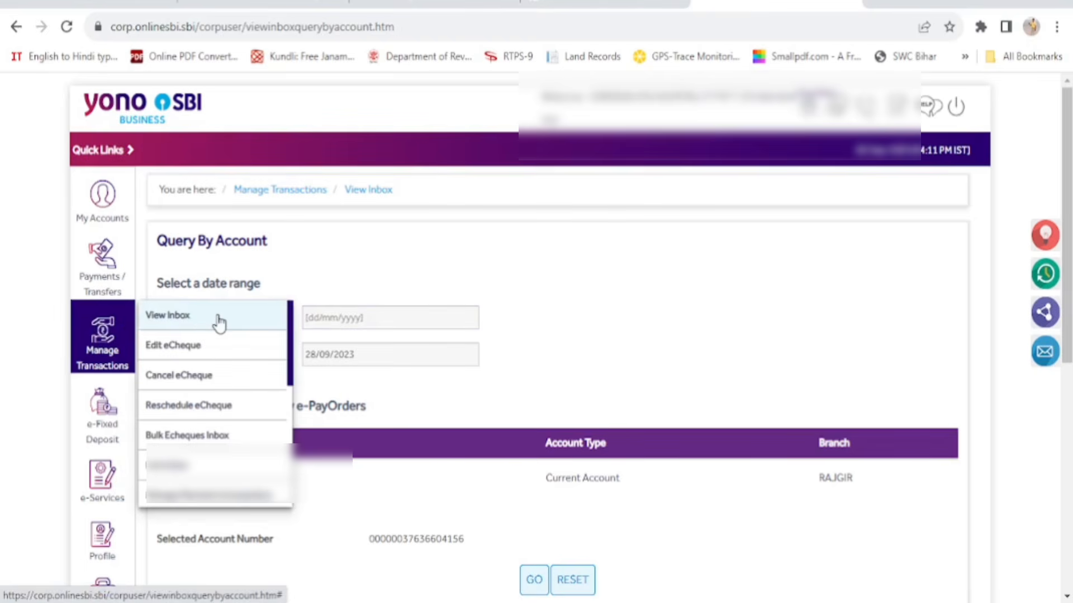
click(202, 322)
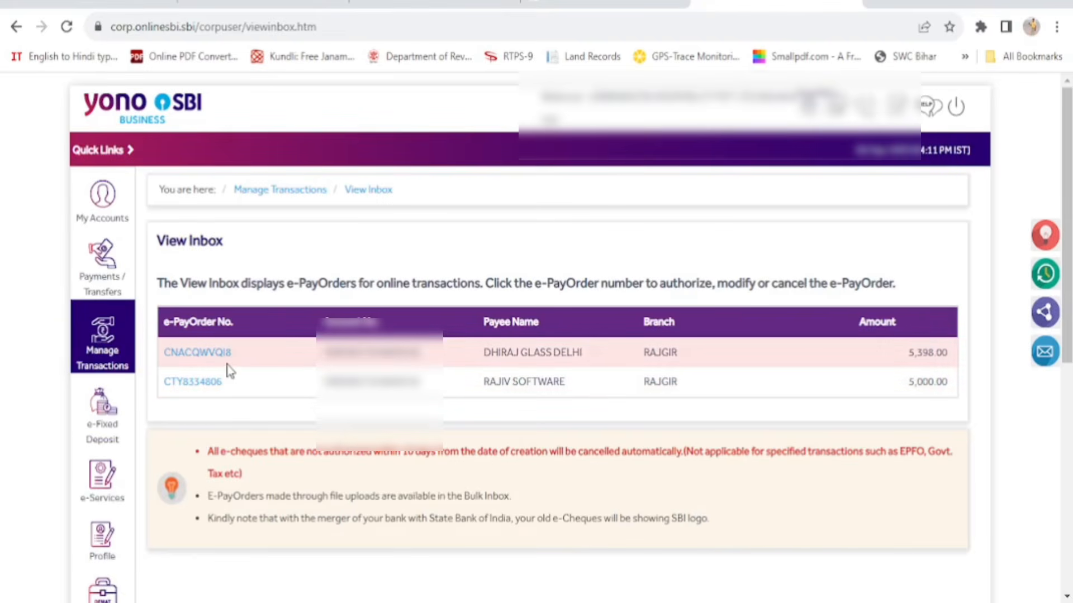
click(193, 355)
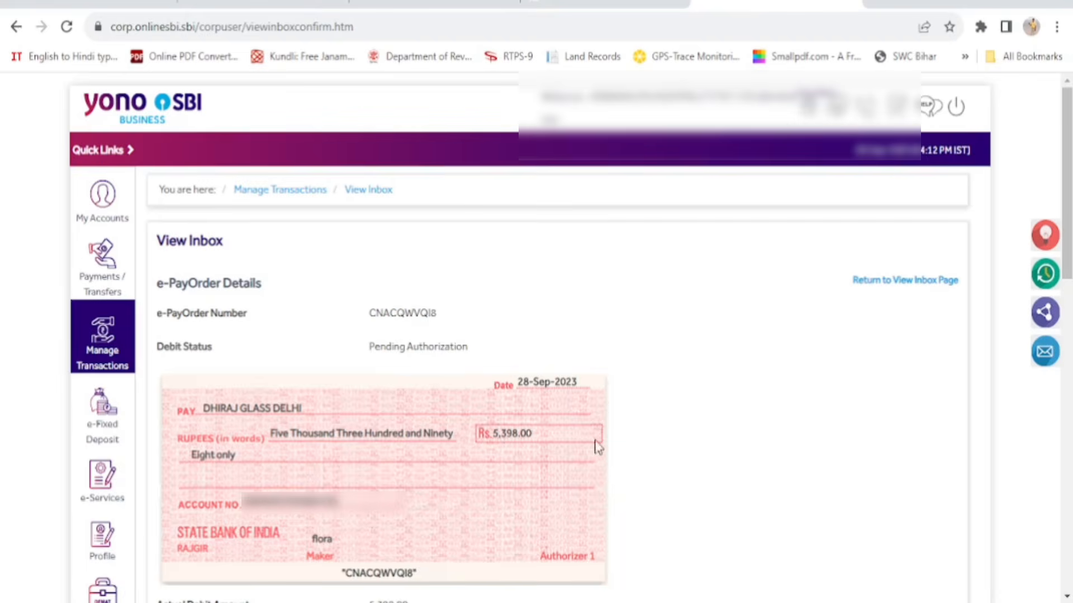
Scroll down the Rs 5,398 e-PayOrder details toward the AUTHORIZE button
scroll(648, 448, down, 5)
scroll(652, 449, down, 5)
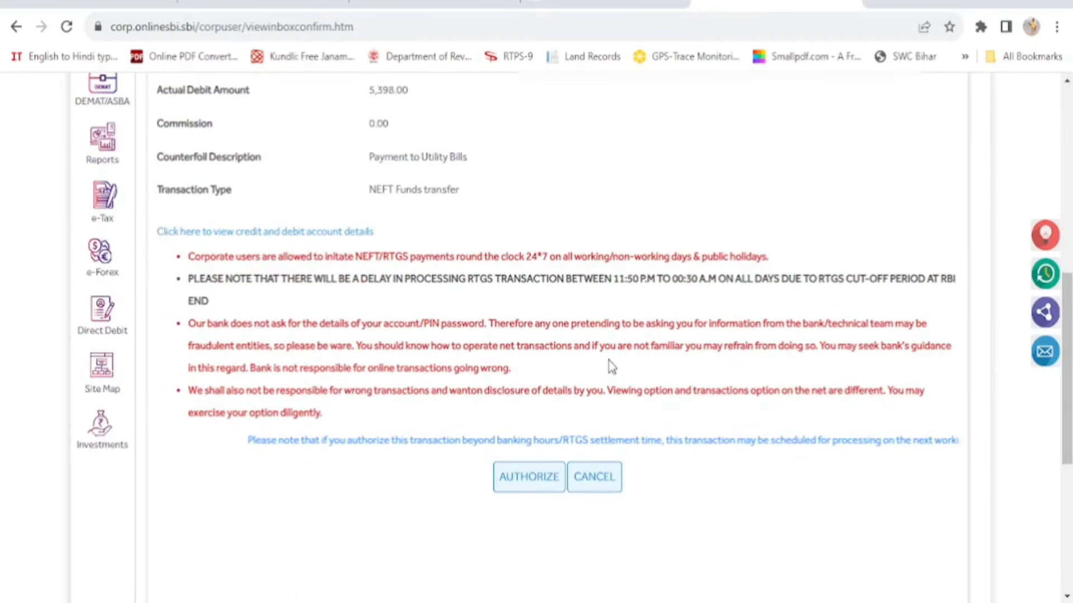
Authorize the Rs 5,398 e-PayOrder by entering the transaction password and confirming
click(525, 482)
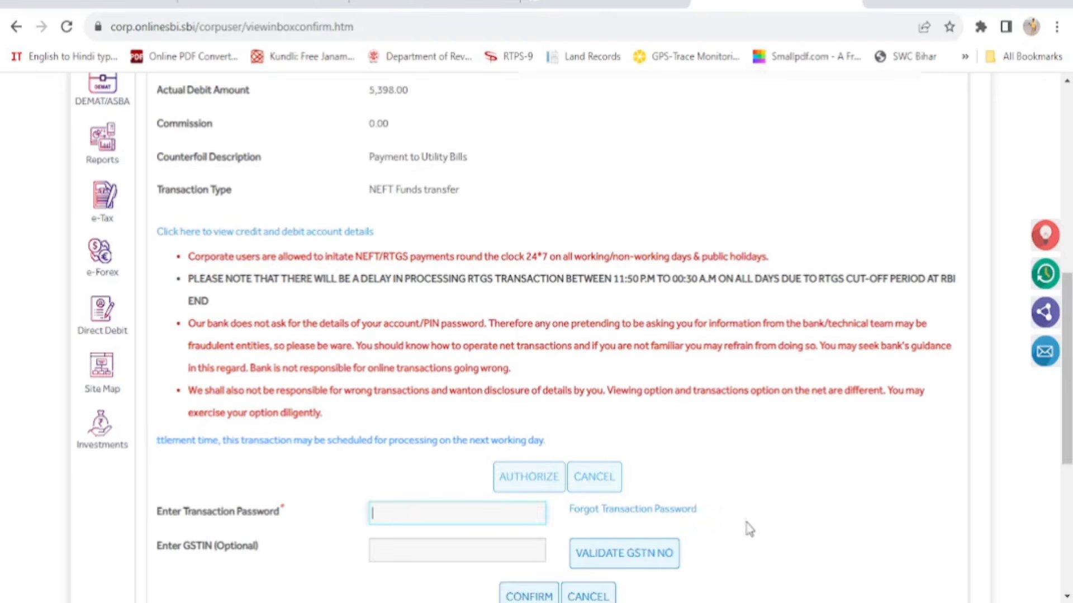
scroll(795, 504, down, 1)
scroll(796, 504, down, 1)
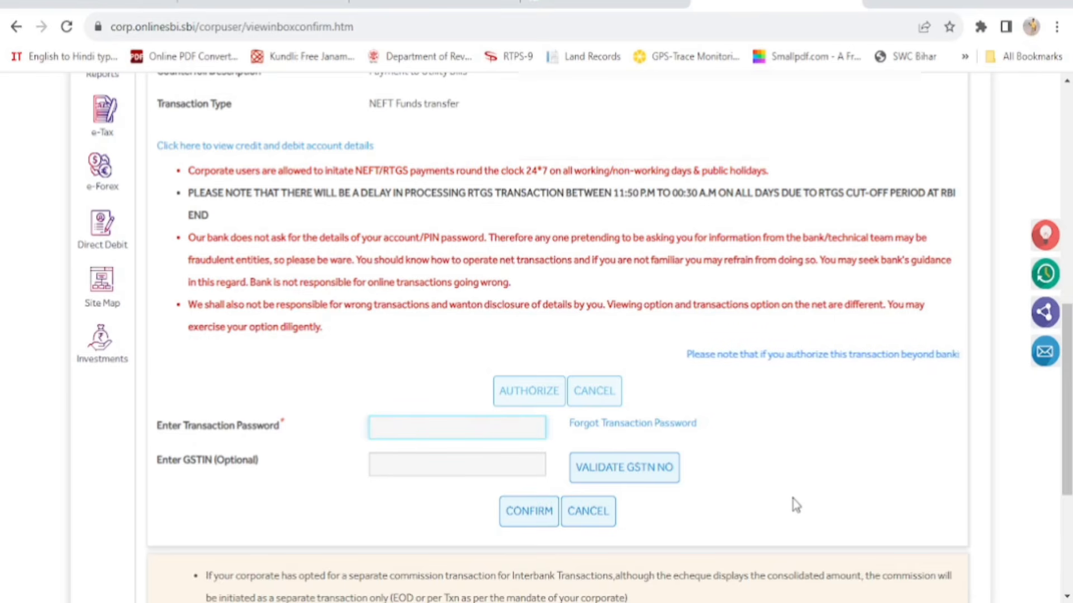
text(•••••••••)
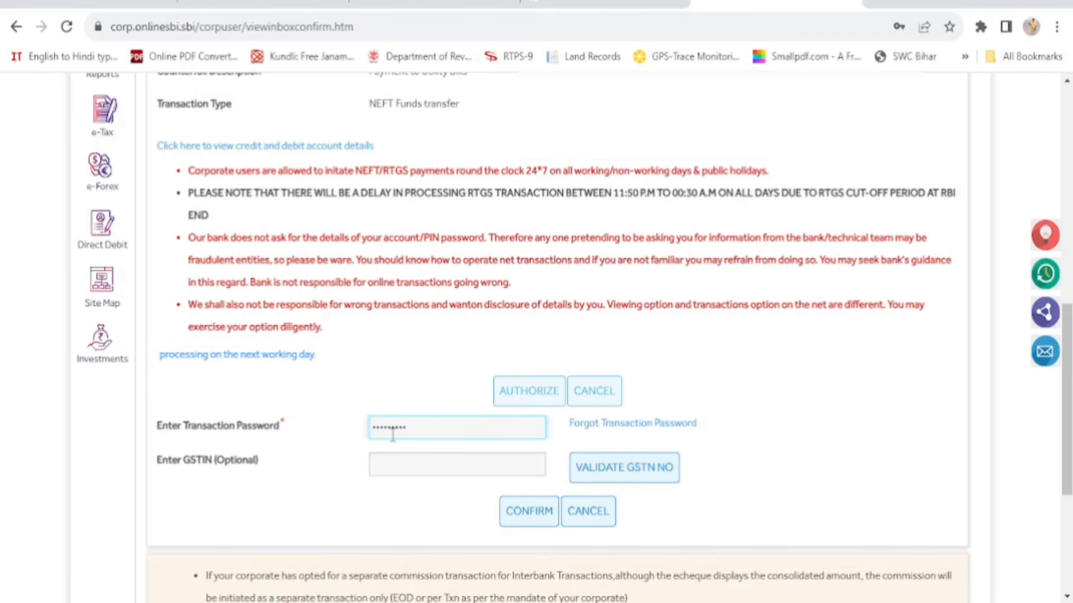
click(534, 519)
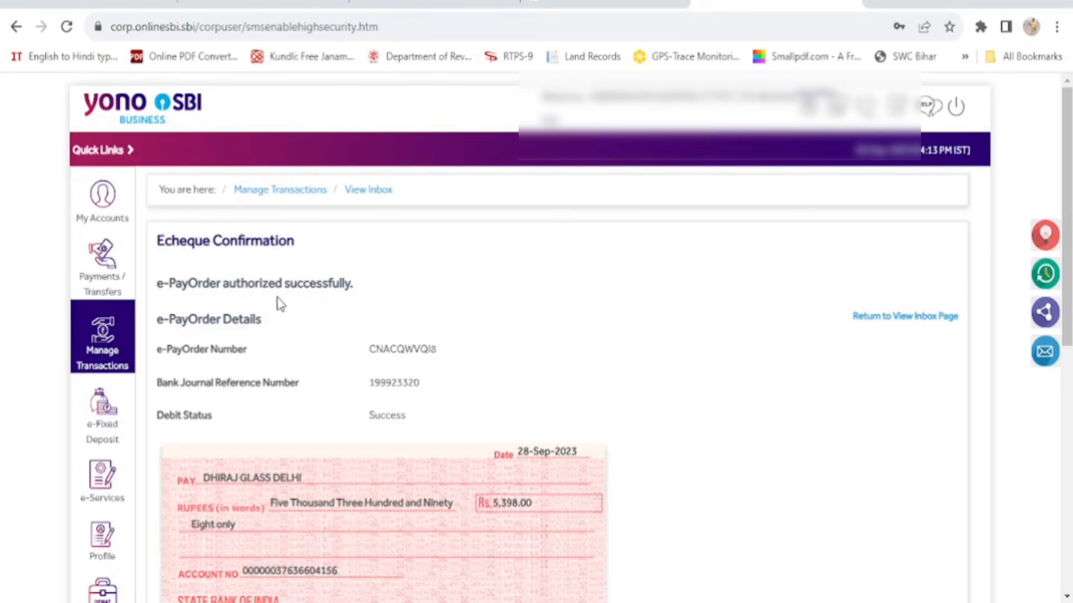
scroll(578, 361, down, 2)
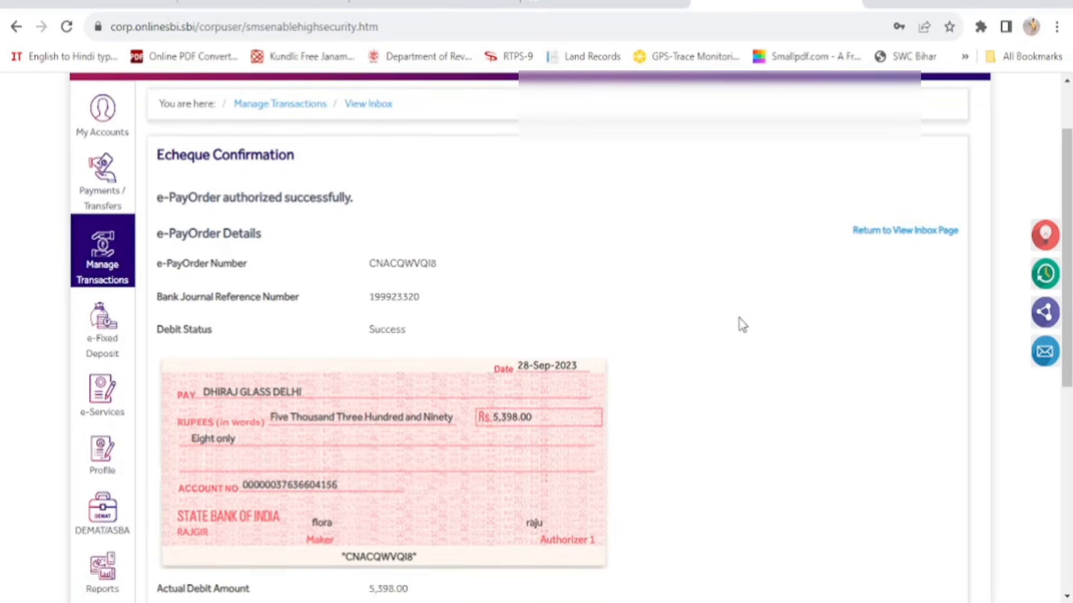
drag(1067, 289, 1070, 336)
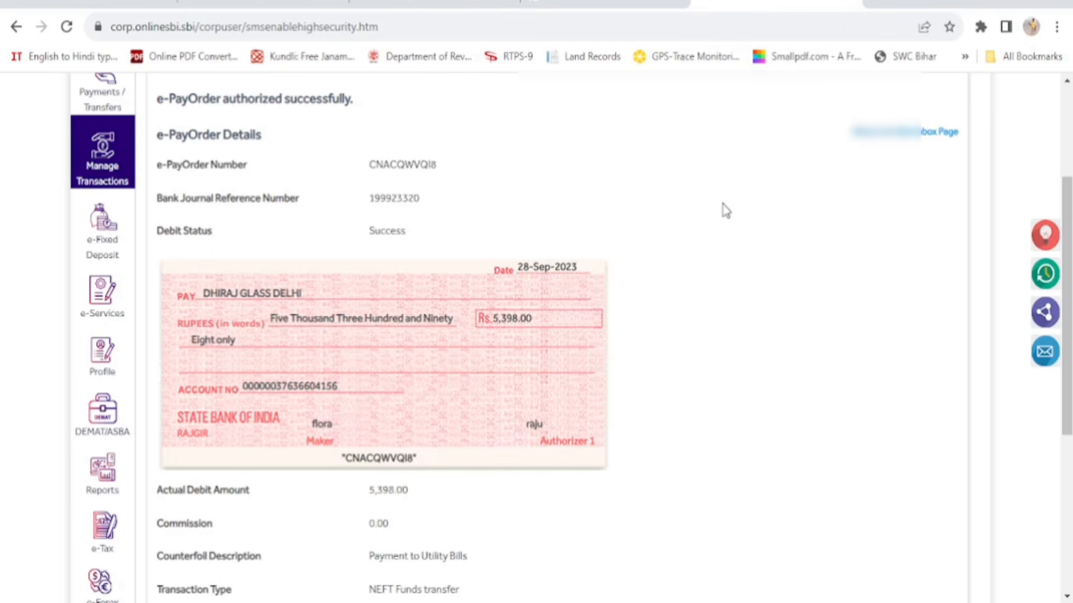
scroll(726, 211, down, 2)
scroll(724, 209, up, 9)
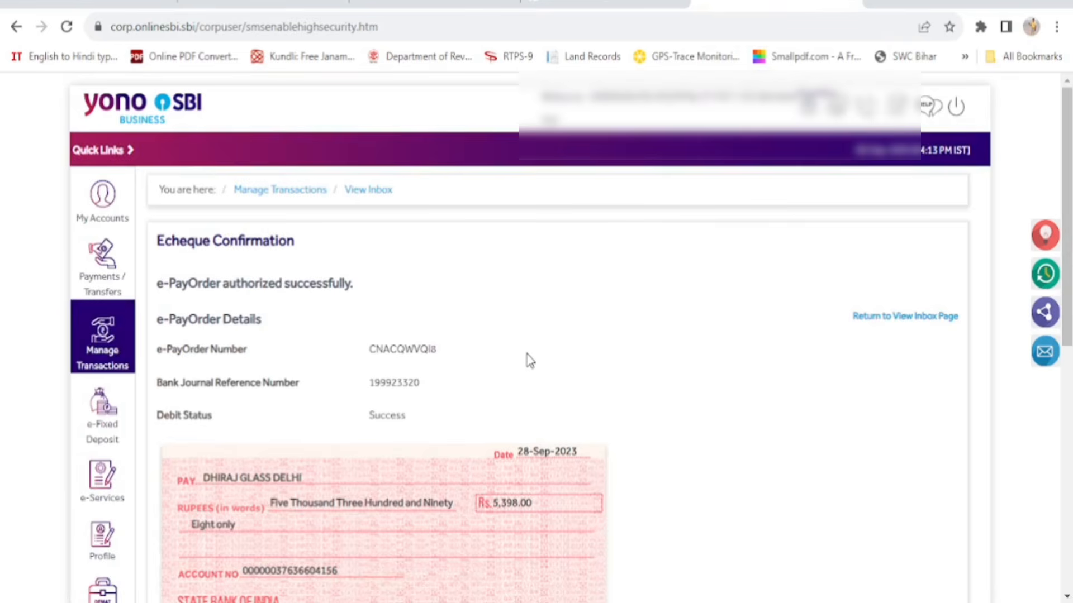
scroll(530, 360, down, 1)
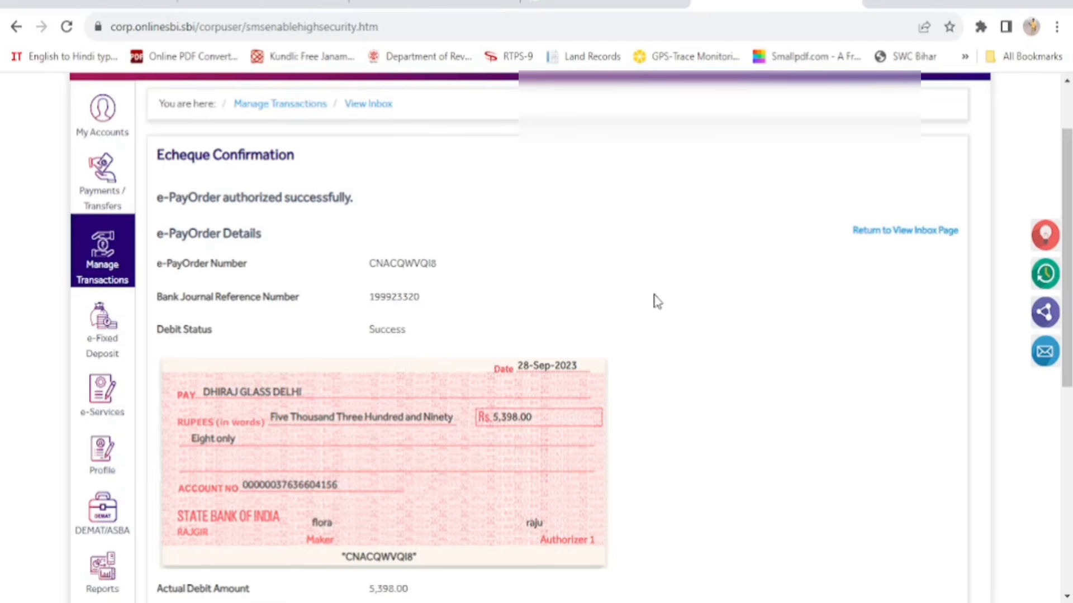
mouse_move(105, 252)
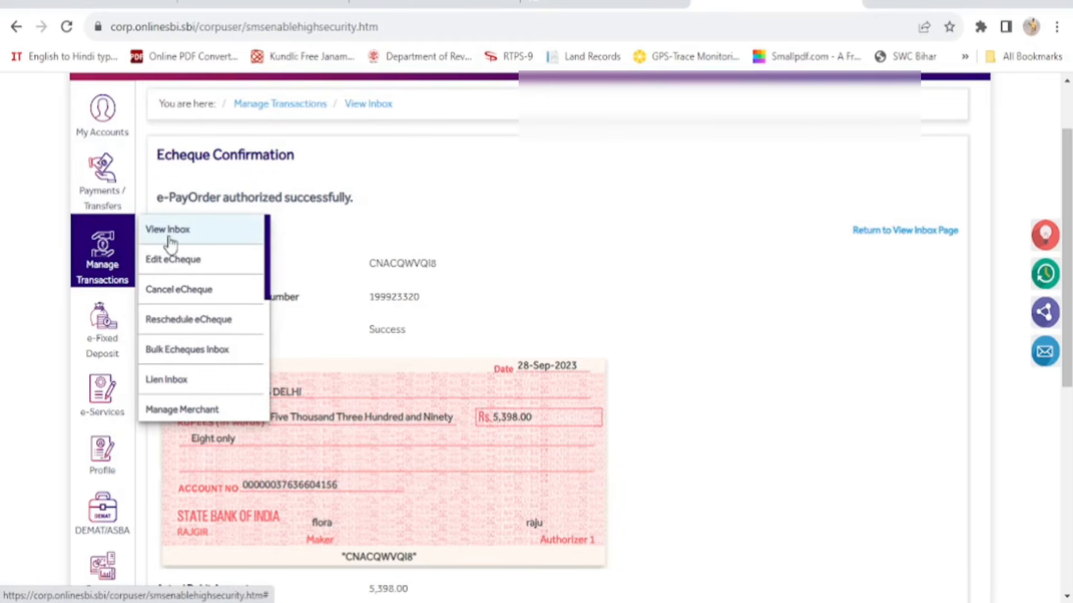
Reload the pending e-PayOrder list and open the Rs 5,000 RAJIV SOFTWARE order's details
click(191, 242)
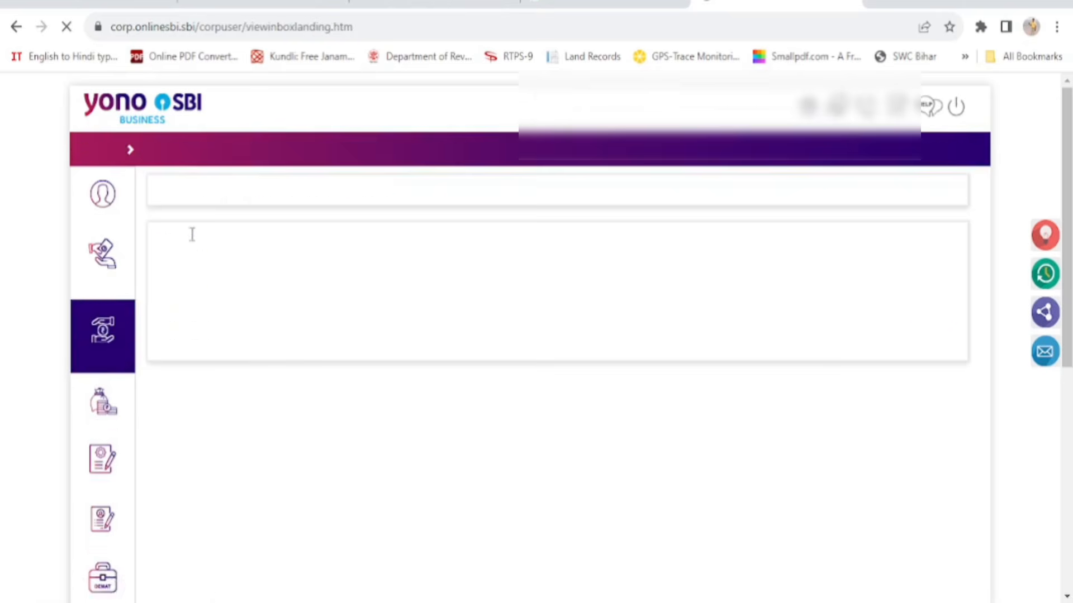
click(235, 284)
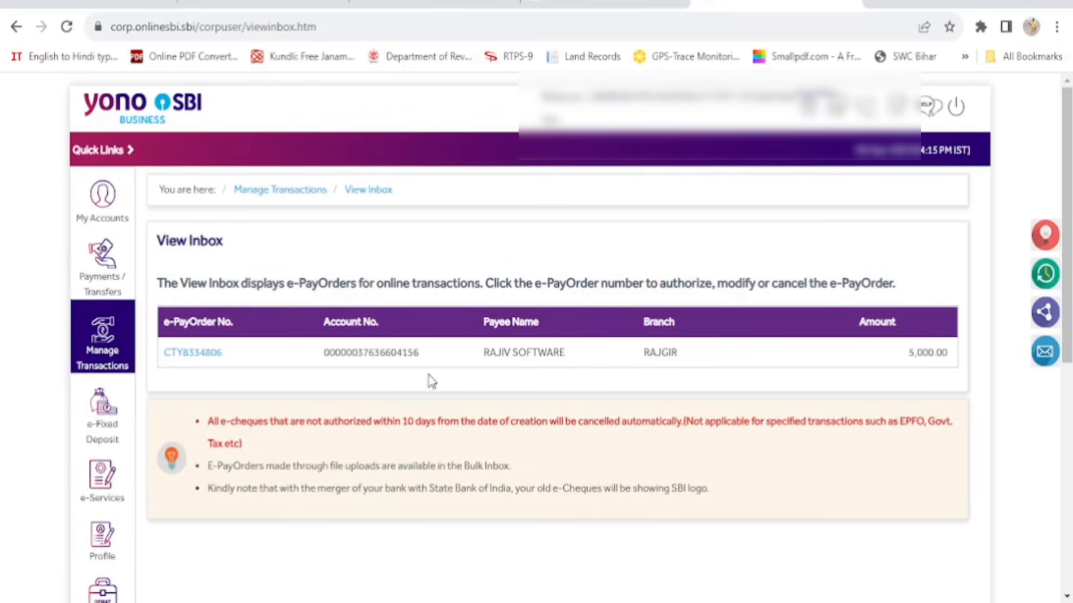
click(192, 355)
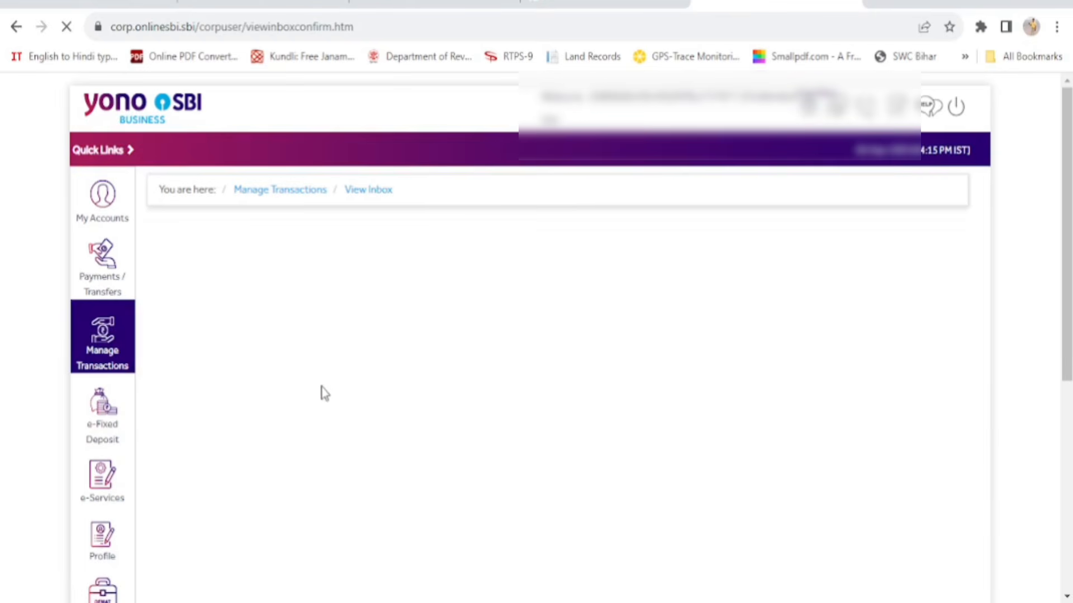
scroll(783, 433, down, 3)
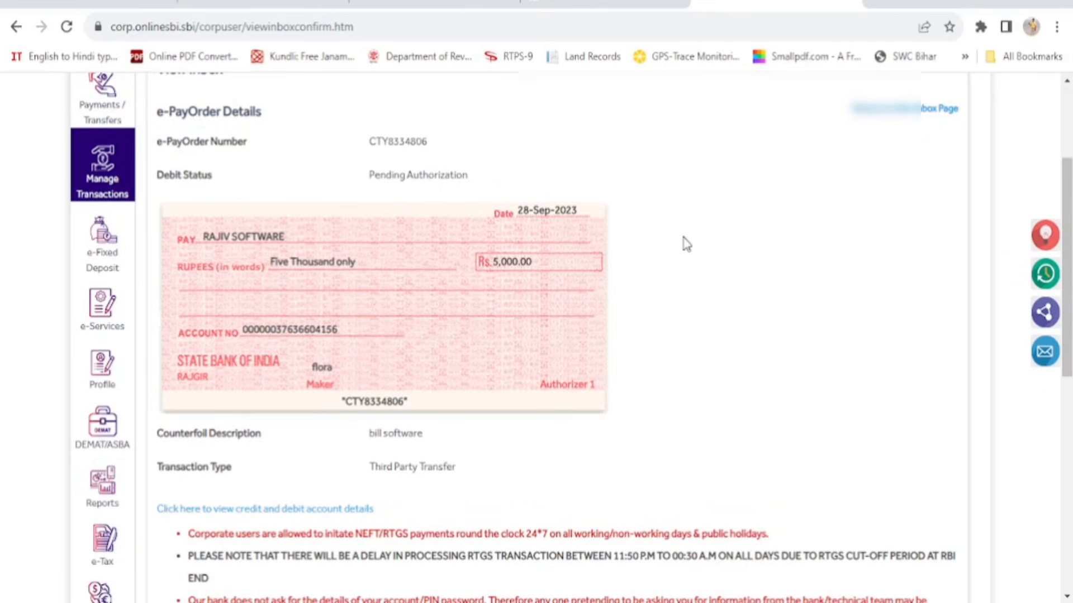
scroll(686, 244, down, 6)
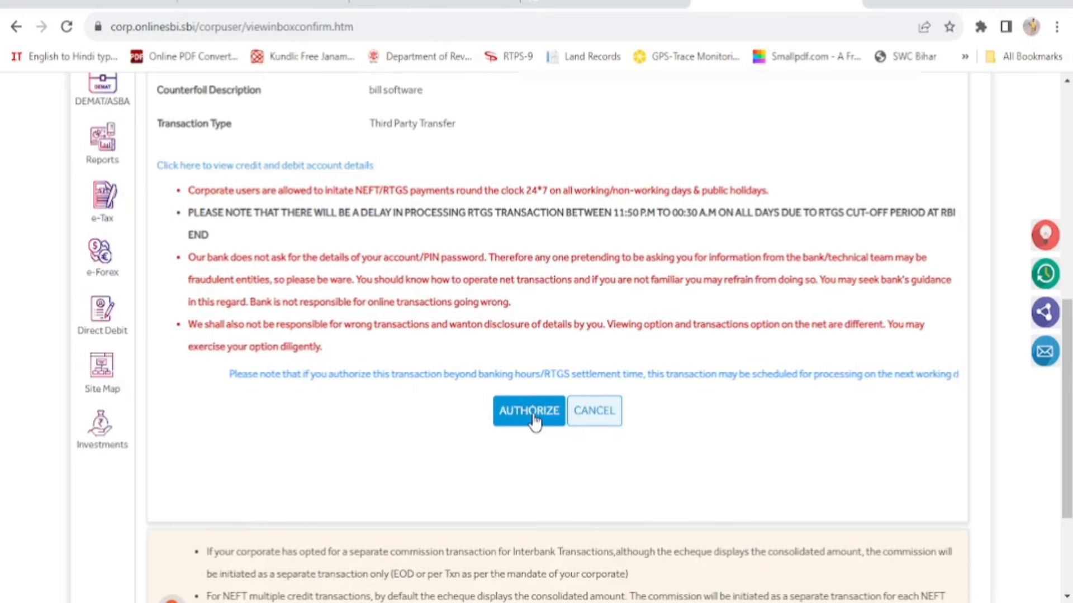
Authorize the Rs 5,000 e-PayOrder with the transaction password and confirm
click(531, 413)
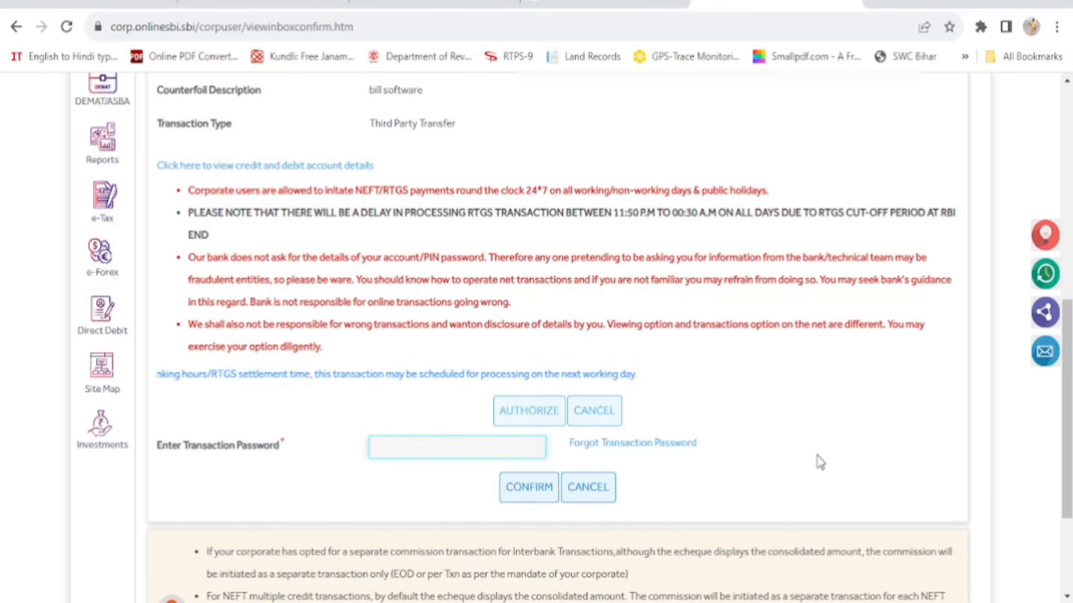
text(•••••••••)
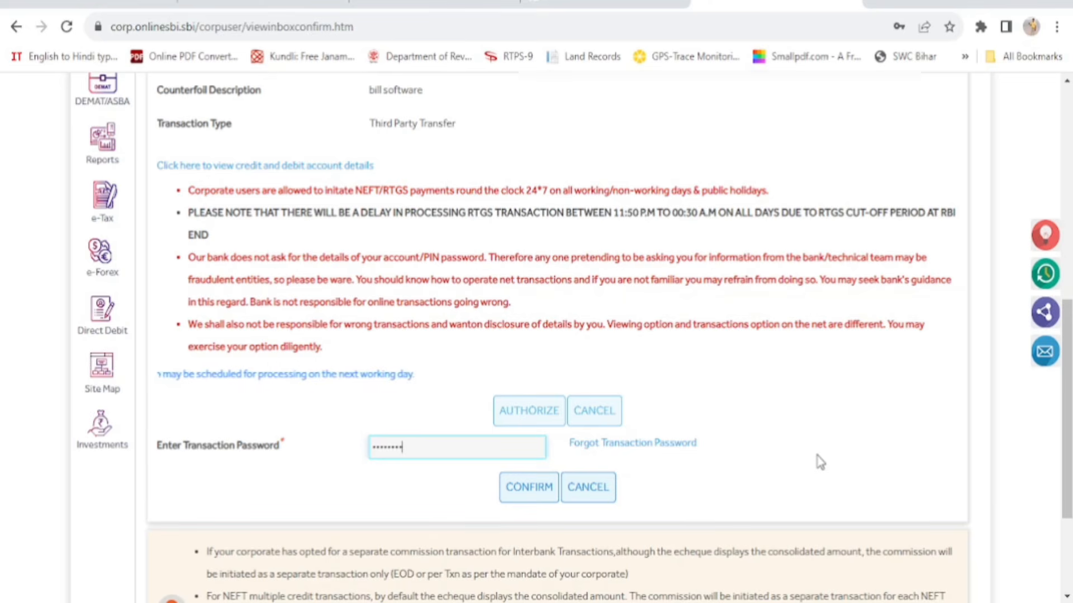
click(529, 492)
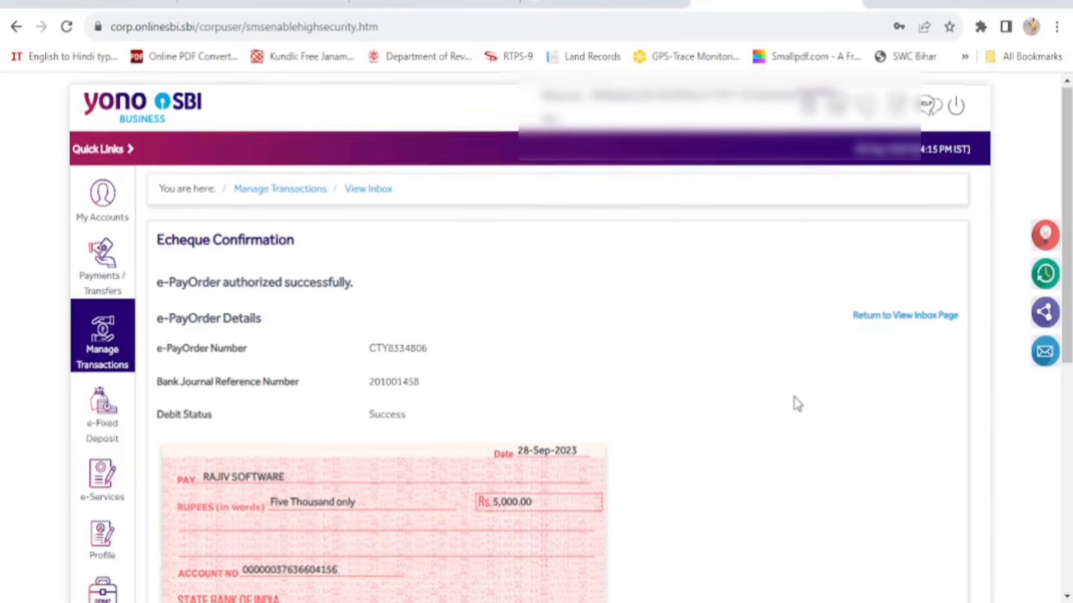
scroll(797, 403, down, 3)
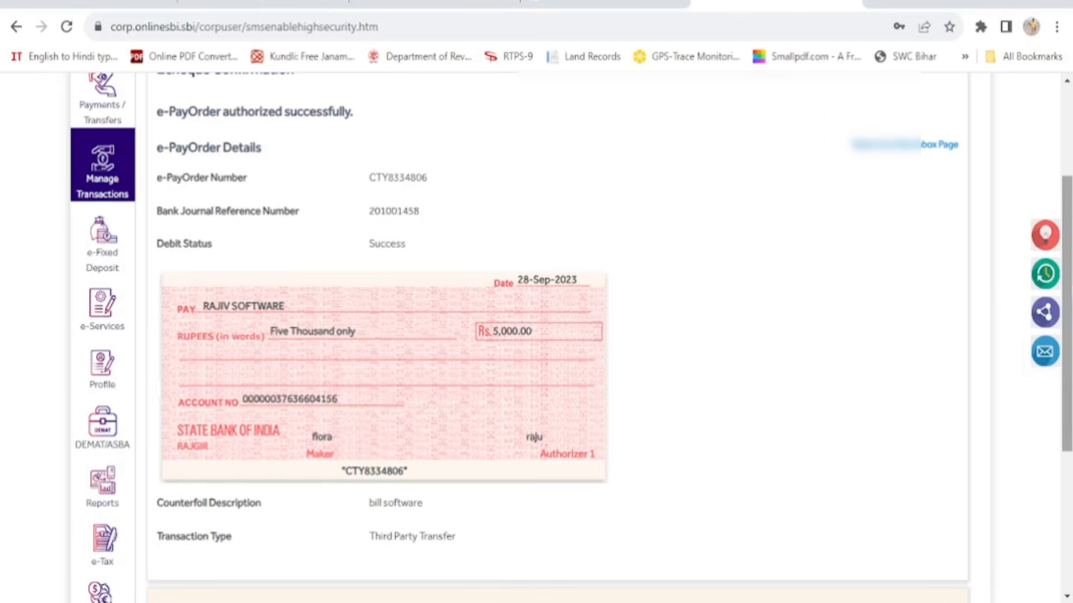
scroll(753, 410, up, 2)
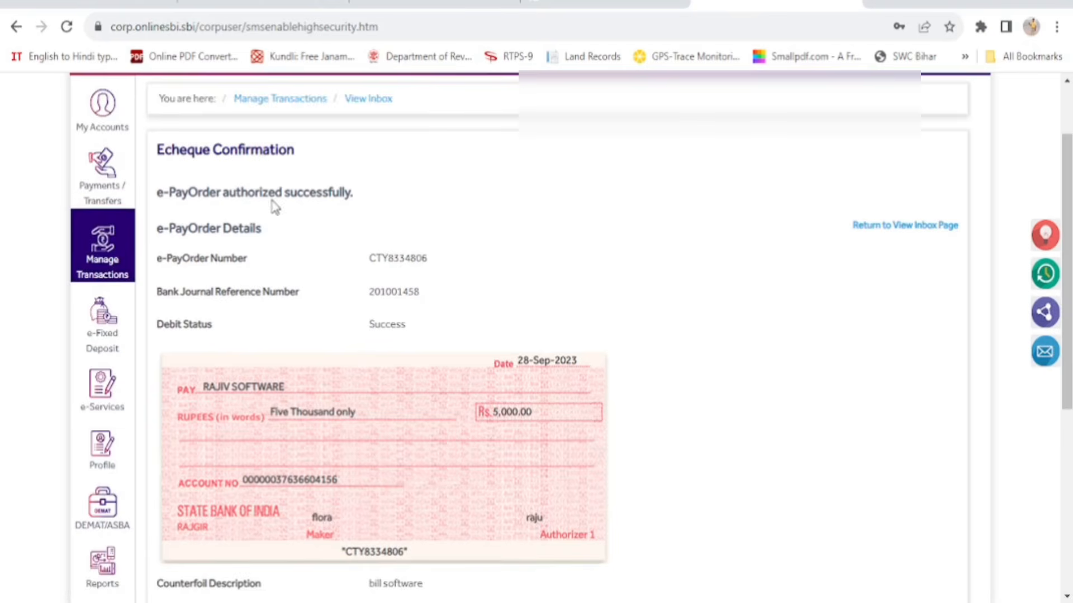
mouse_move(75, 125)
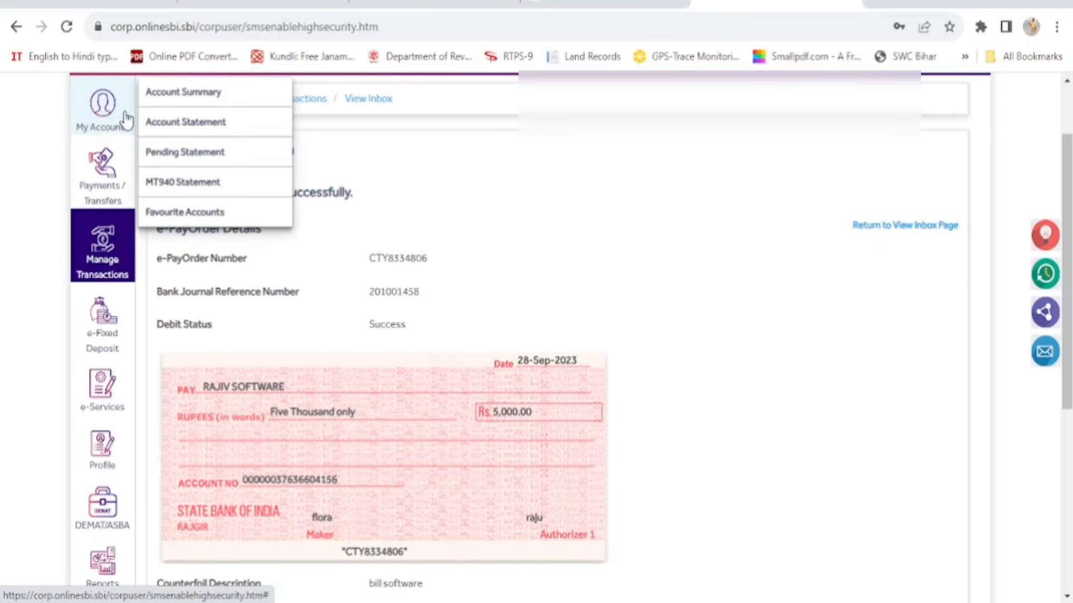
Check the account's last 10 transactions for the 5,000 and 5,398 debits, then log out
click(217, 105)
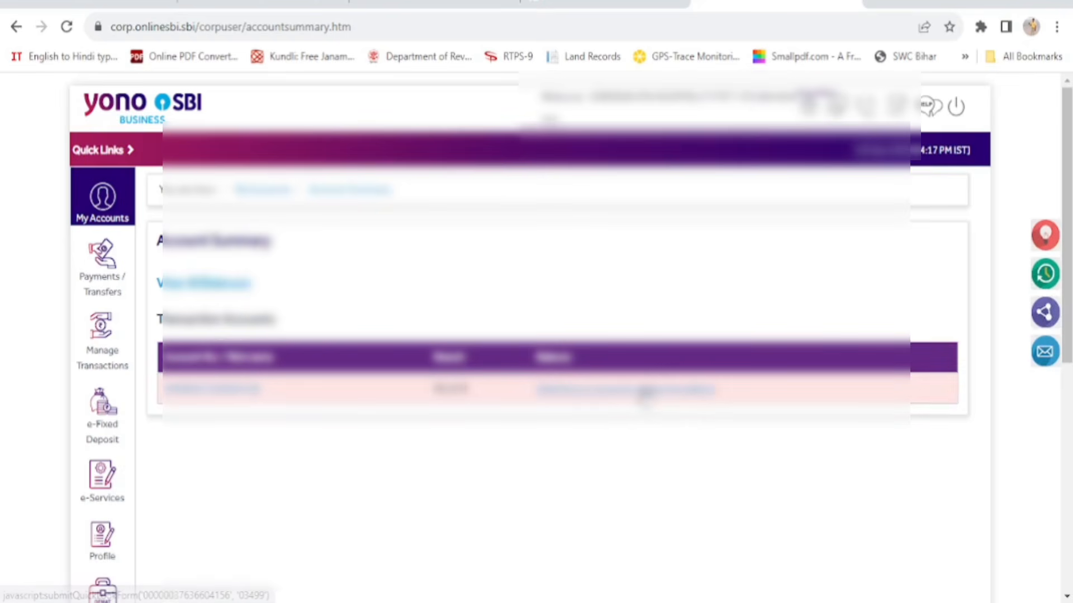
click(644, 391)
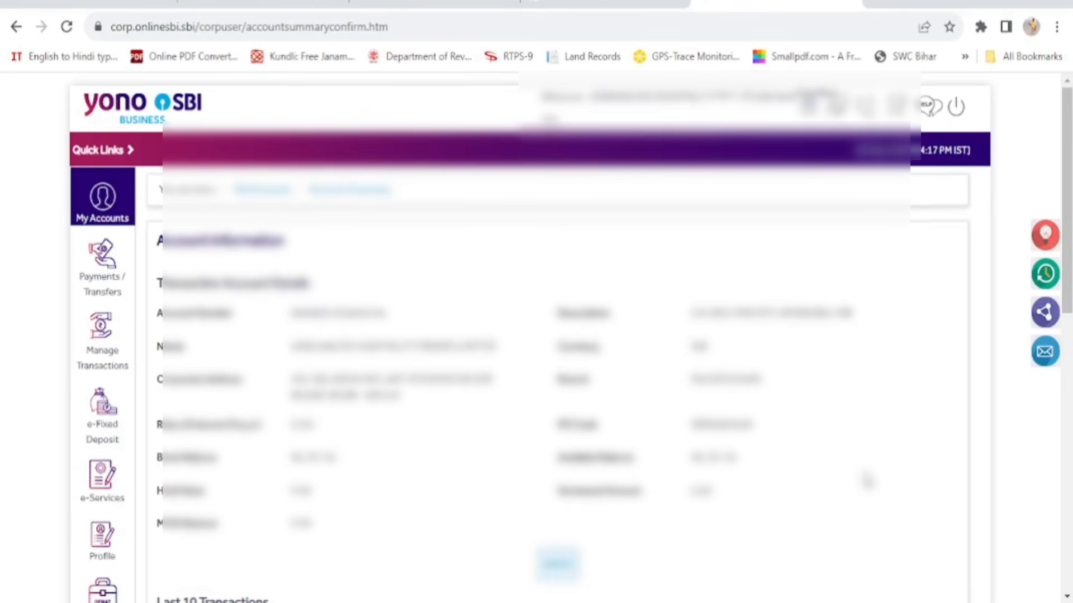
scroll(866, 481, down, 8)
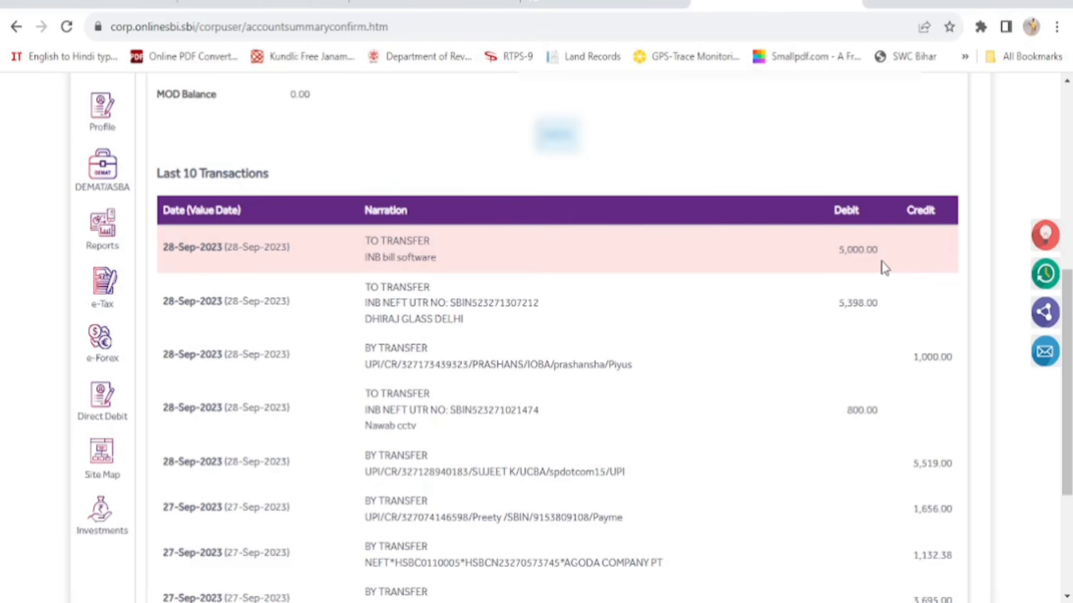
scroll(885, 268, up, 8)
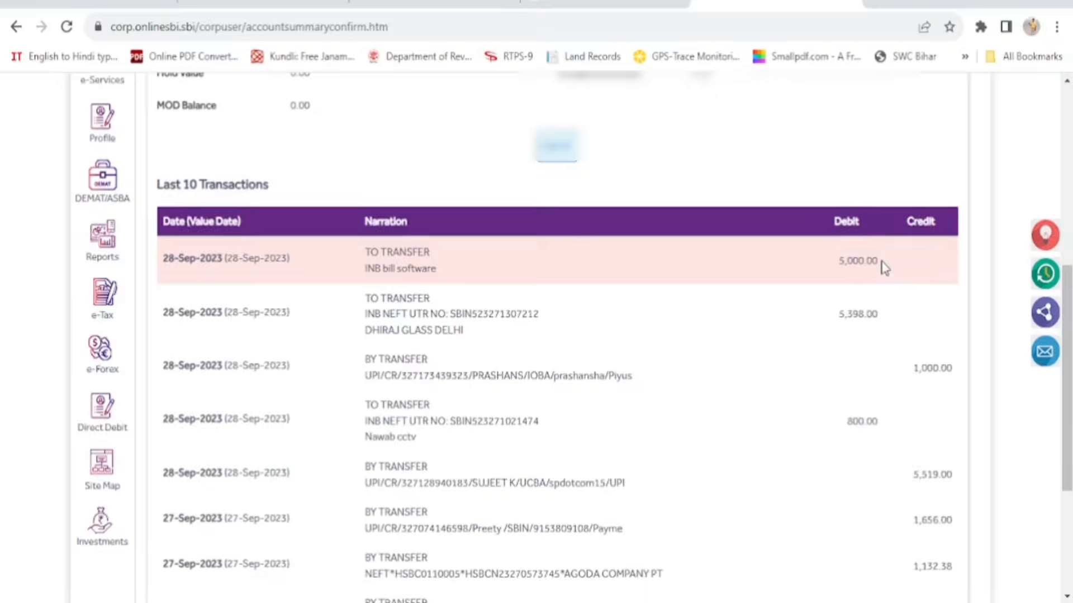
click(957, 109)
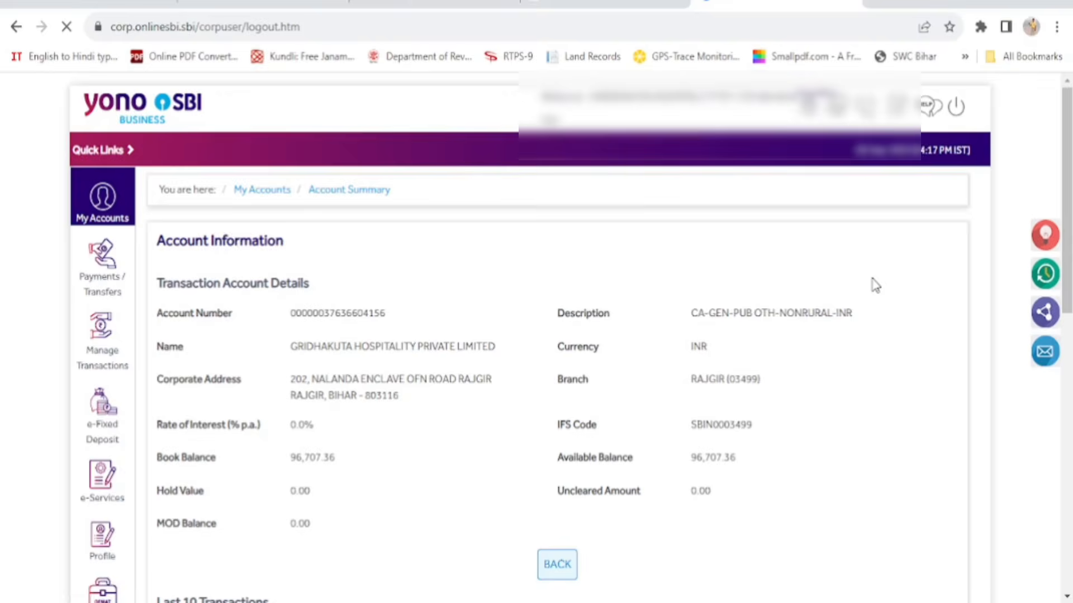